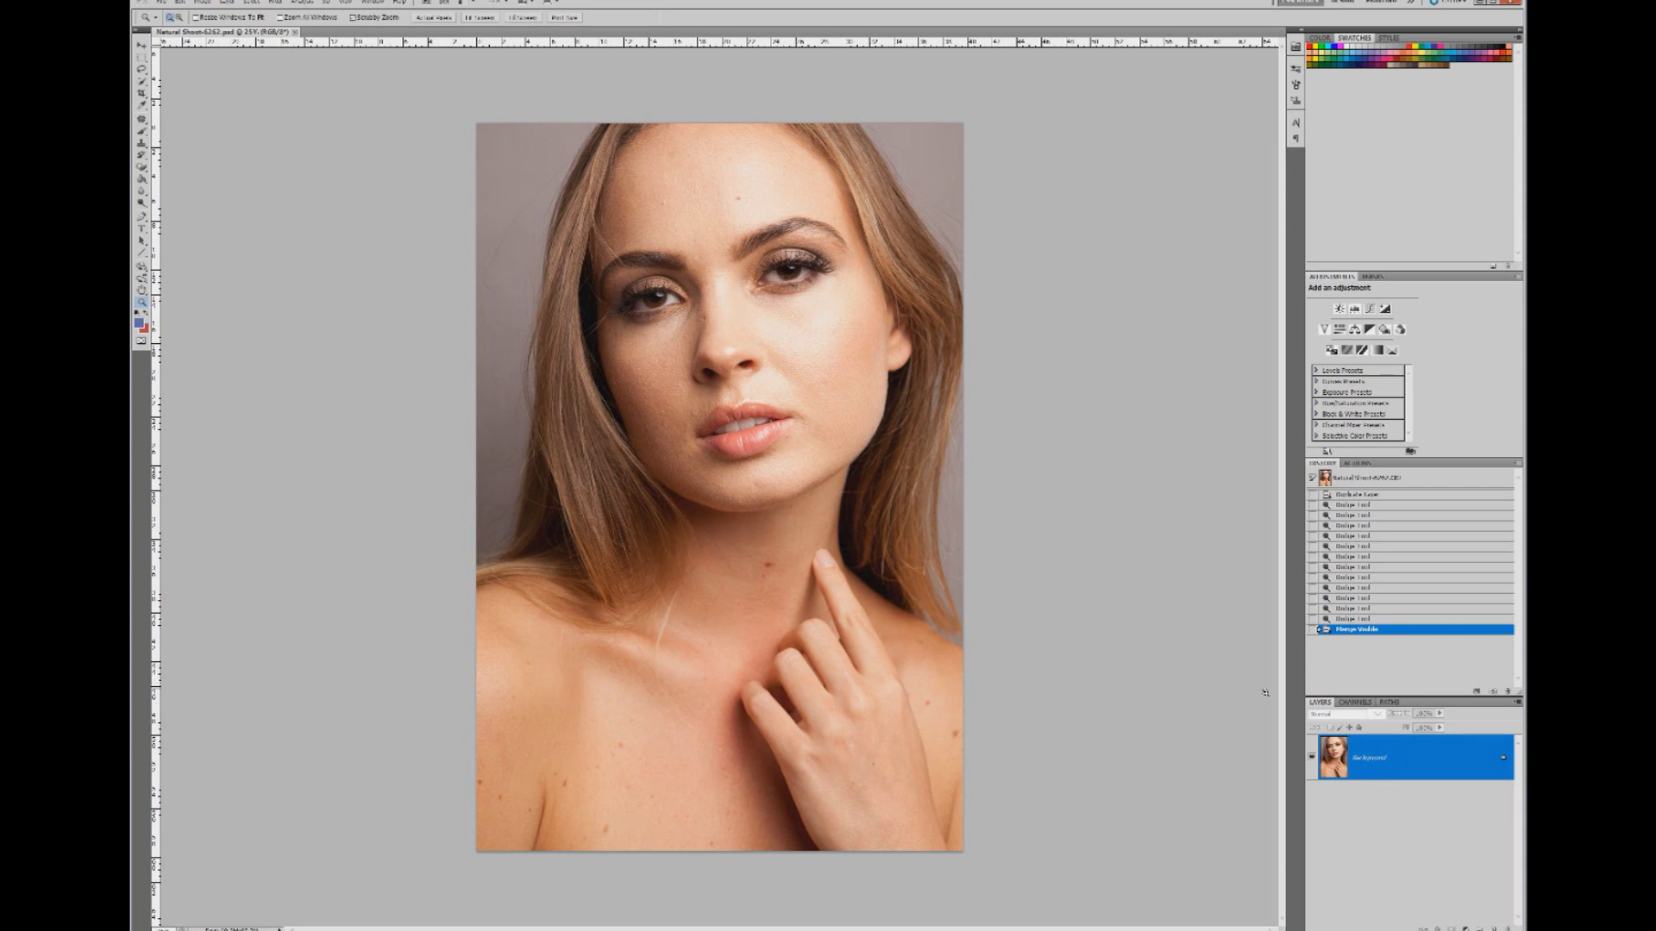
# - Inspect the Red, Green and Blue channels one at a time and return to the RGB composite
pyautogui.click(1354, 703)
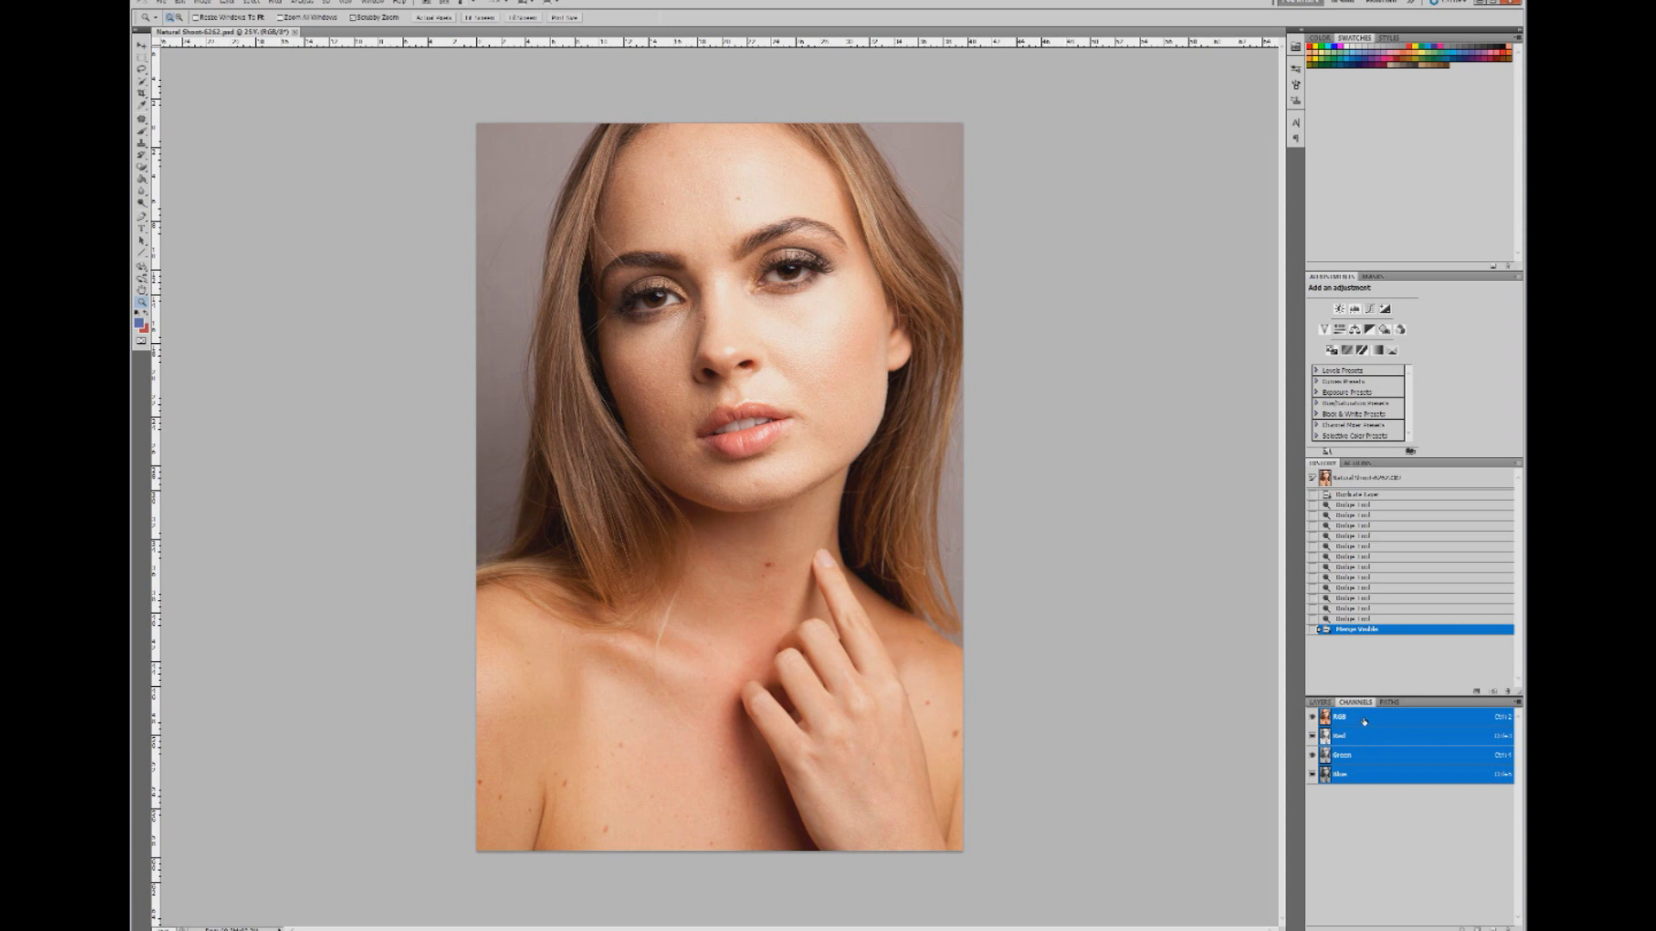
pyautogui.click(1339, 738)
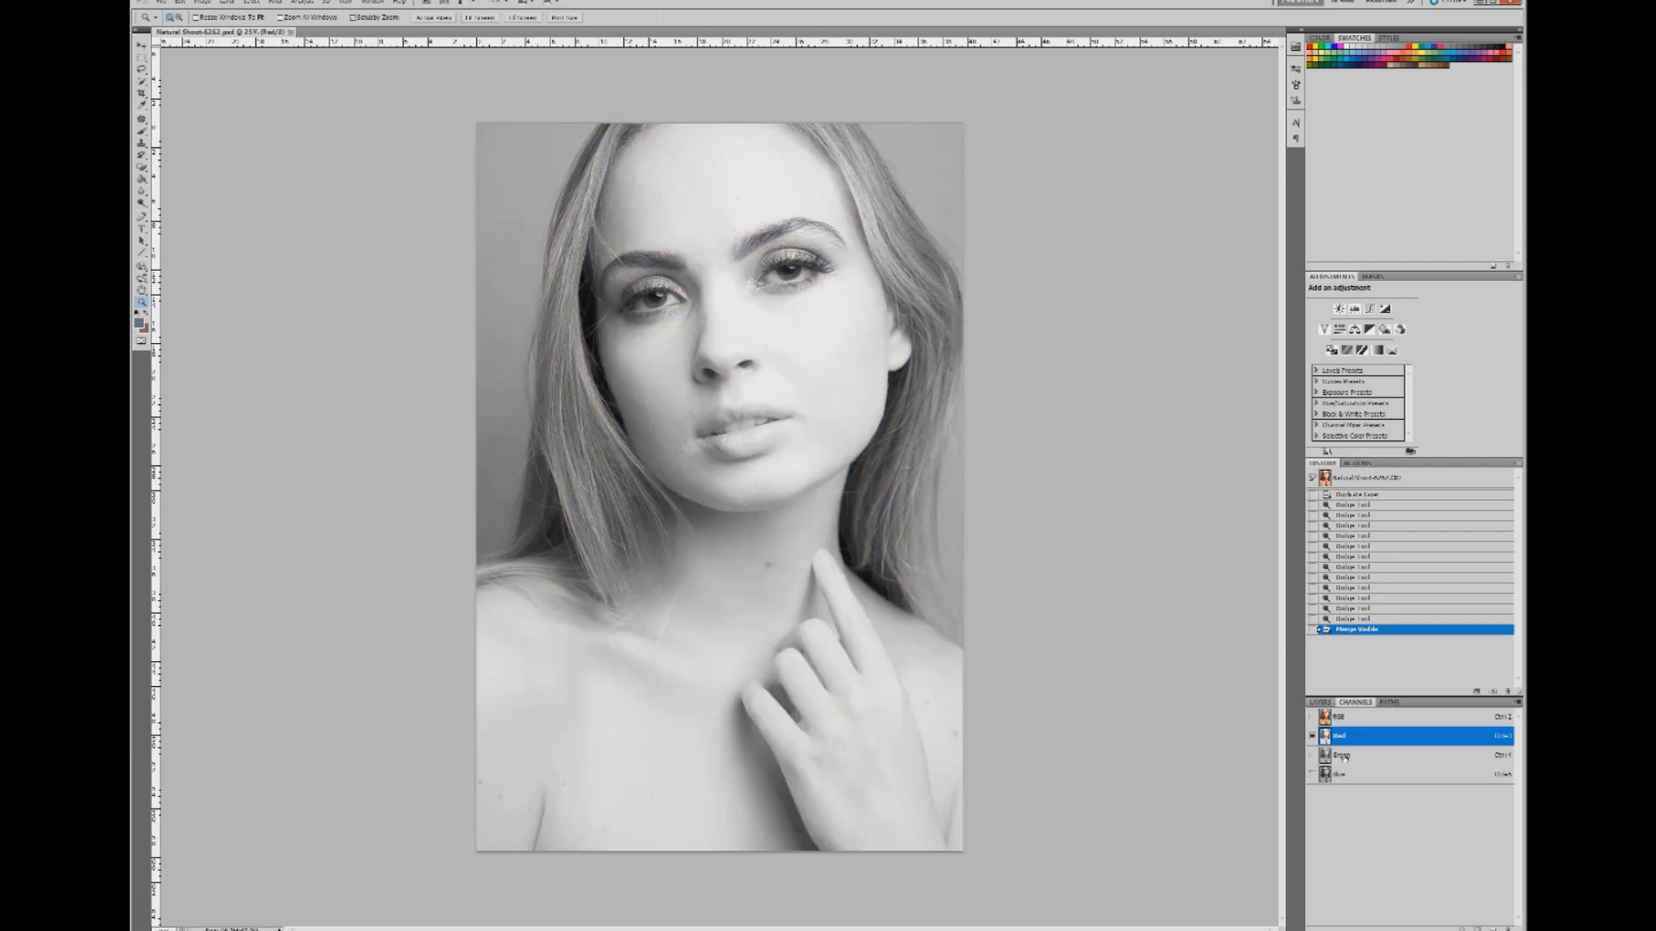
pyautogui.click(1342, 757)
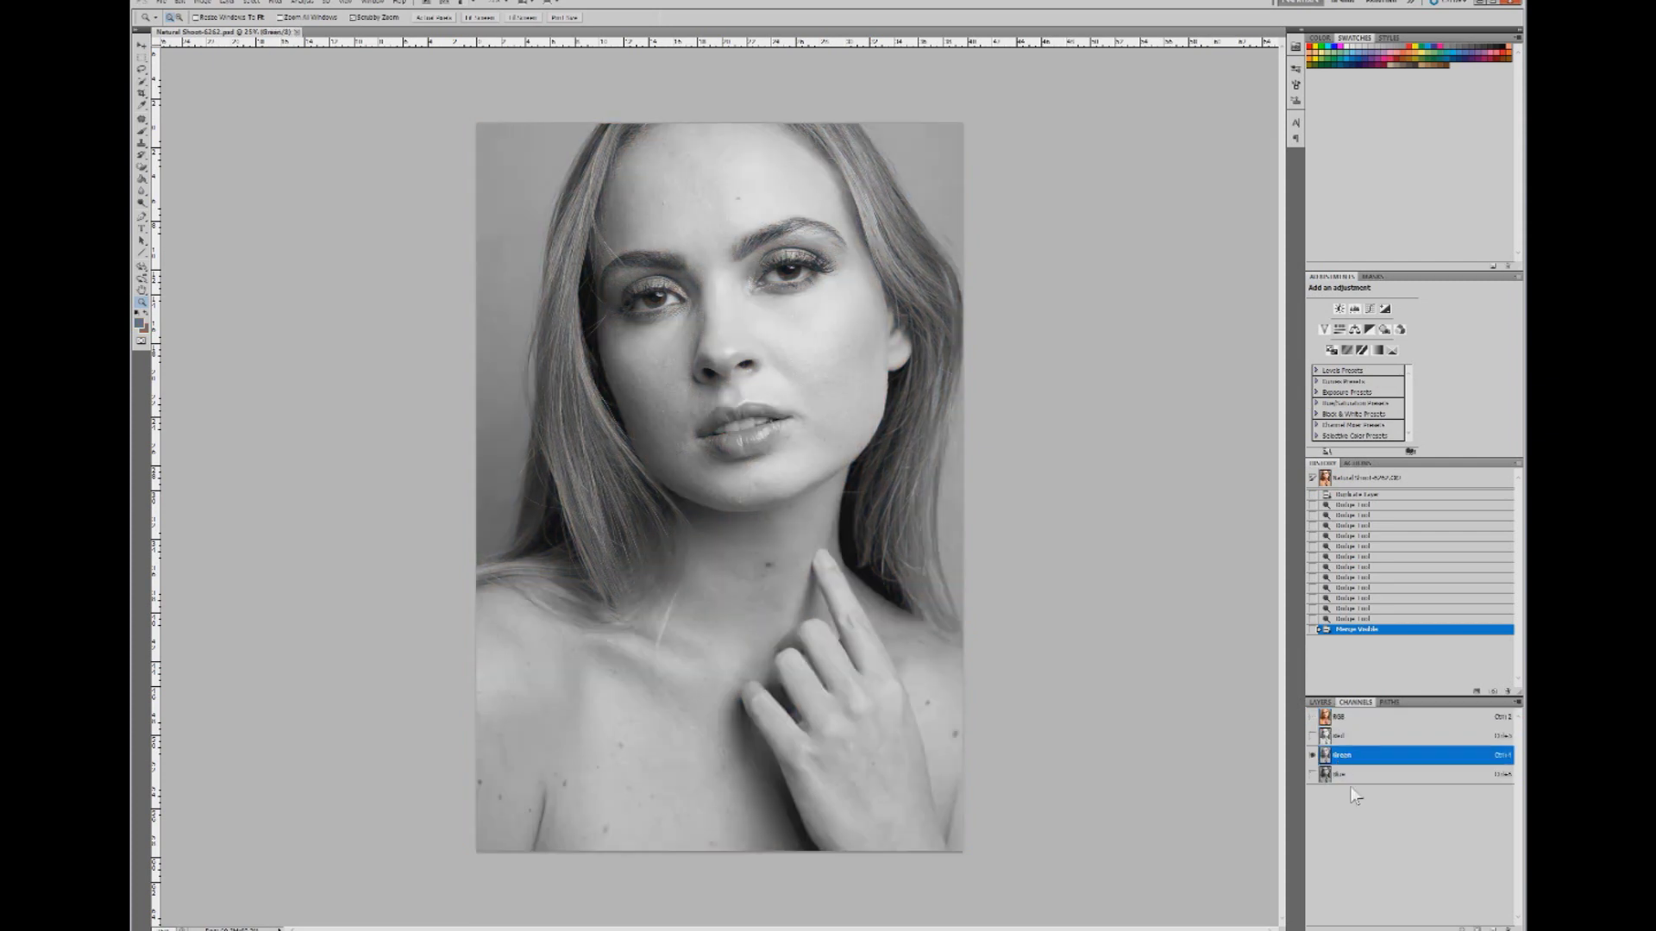
pyautogui.click(1342, 774)
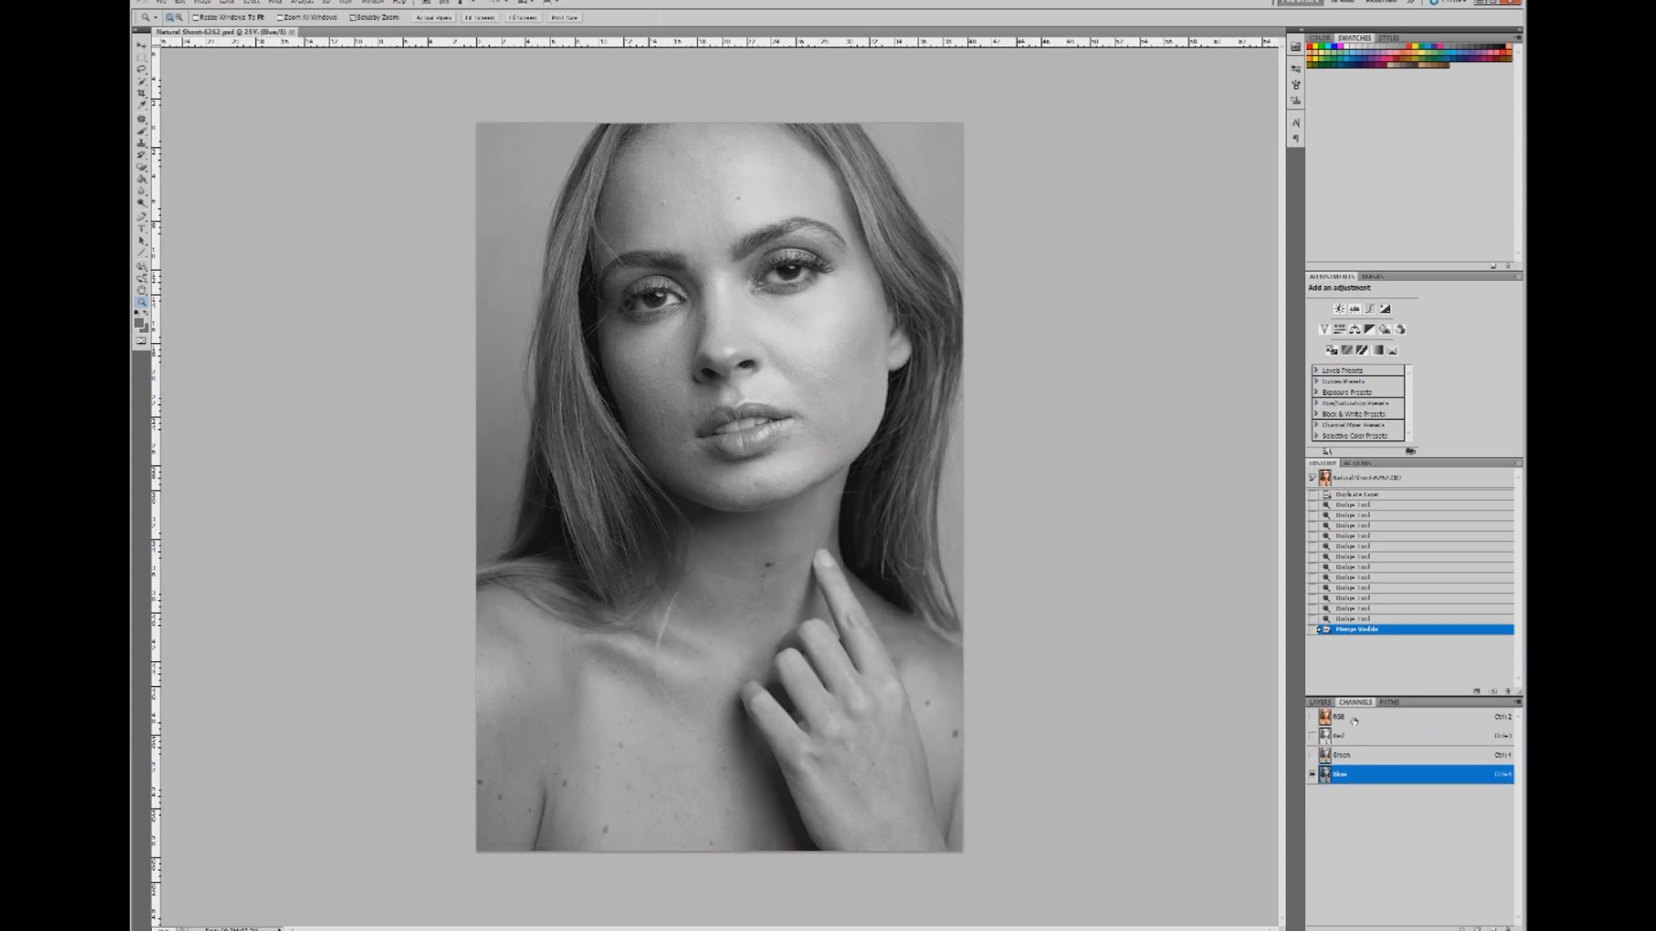
pyautogui.click(1353, 722)
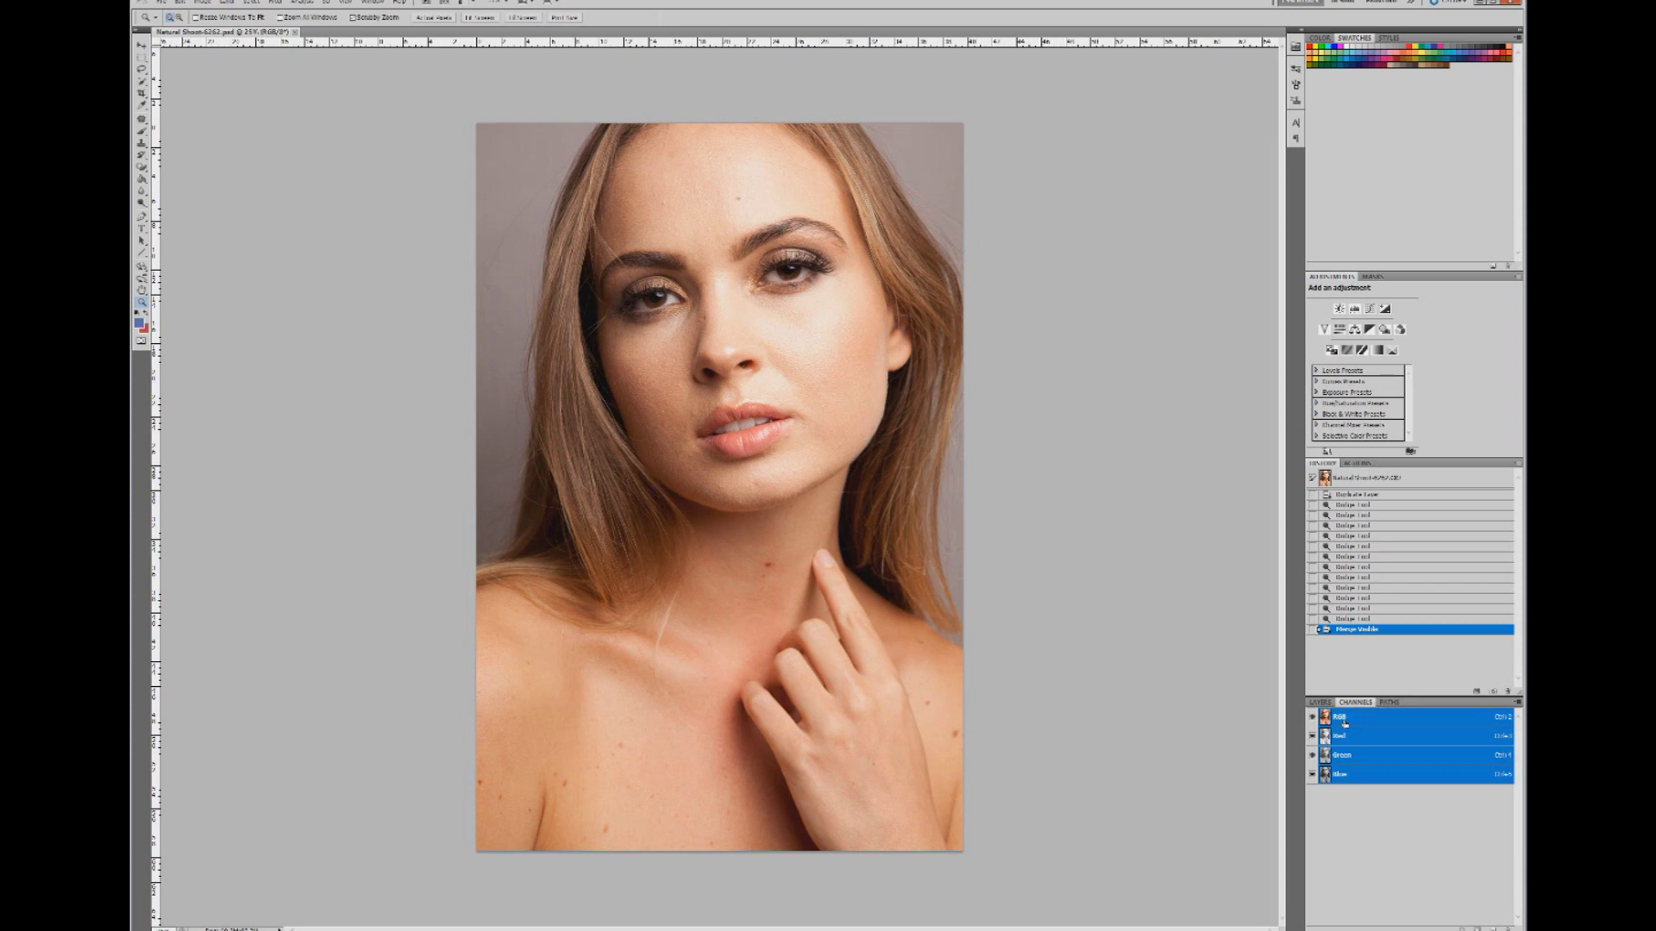
# - Load the RGB composite's luminosity as a selection, save it as a new alpha channel and check that channel
pyautogui.keyDown('ctrl'); pyautogui.click(1343, 724); pyautogui.keyUp('ctrl')
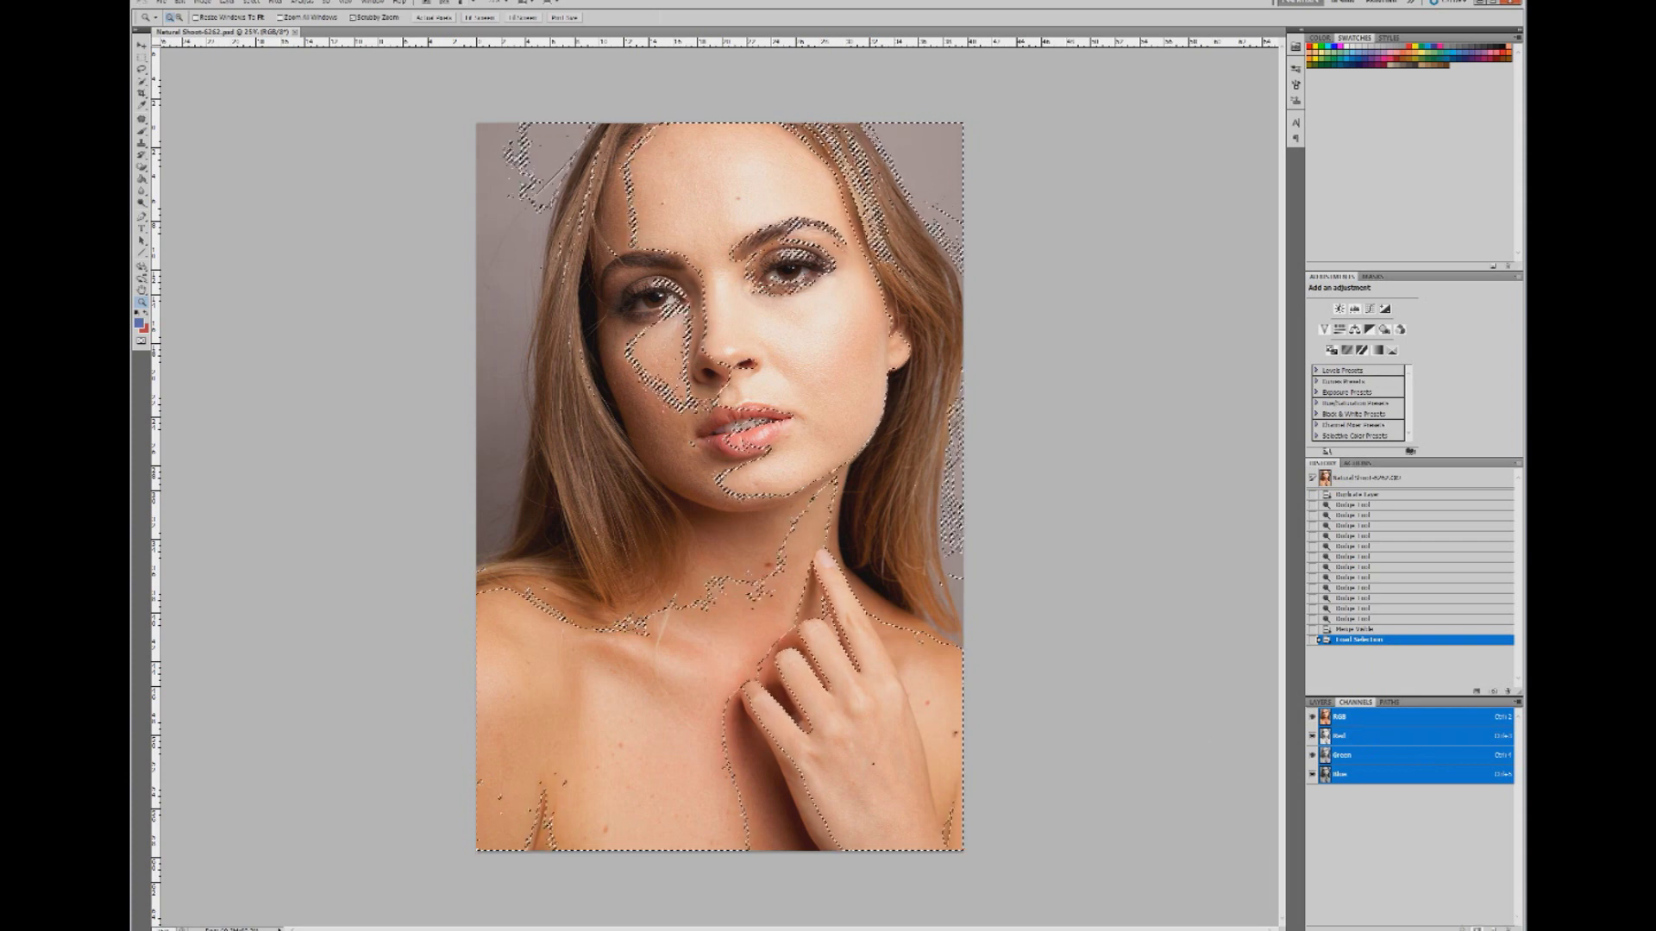
pyautogui.click(1479, 924)
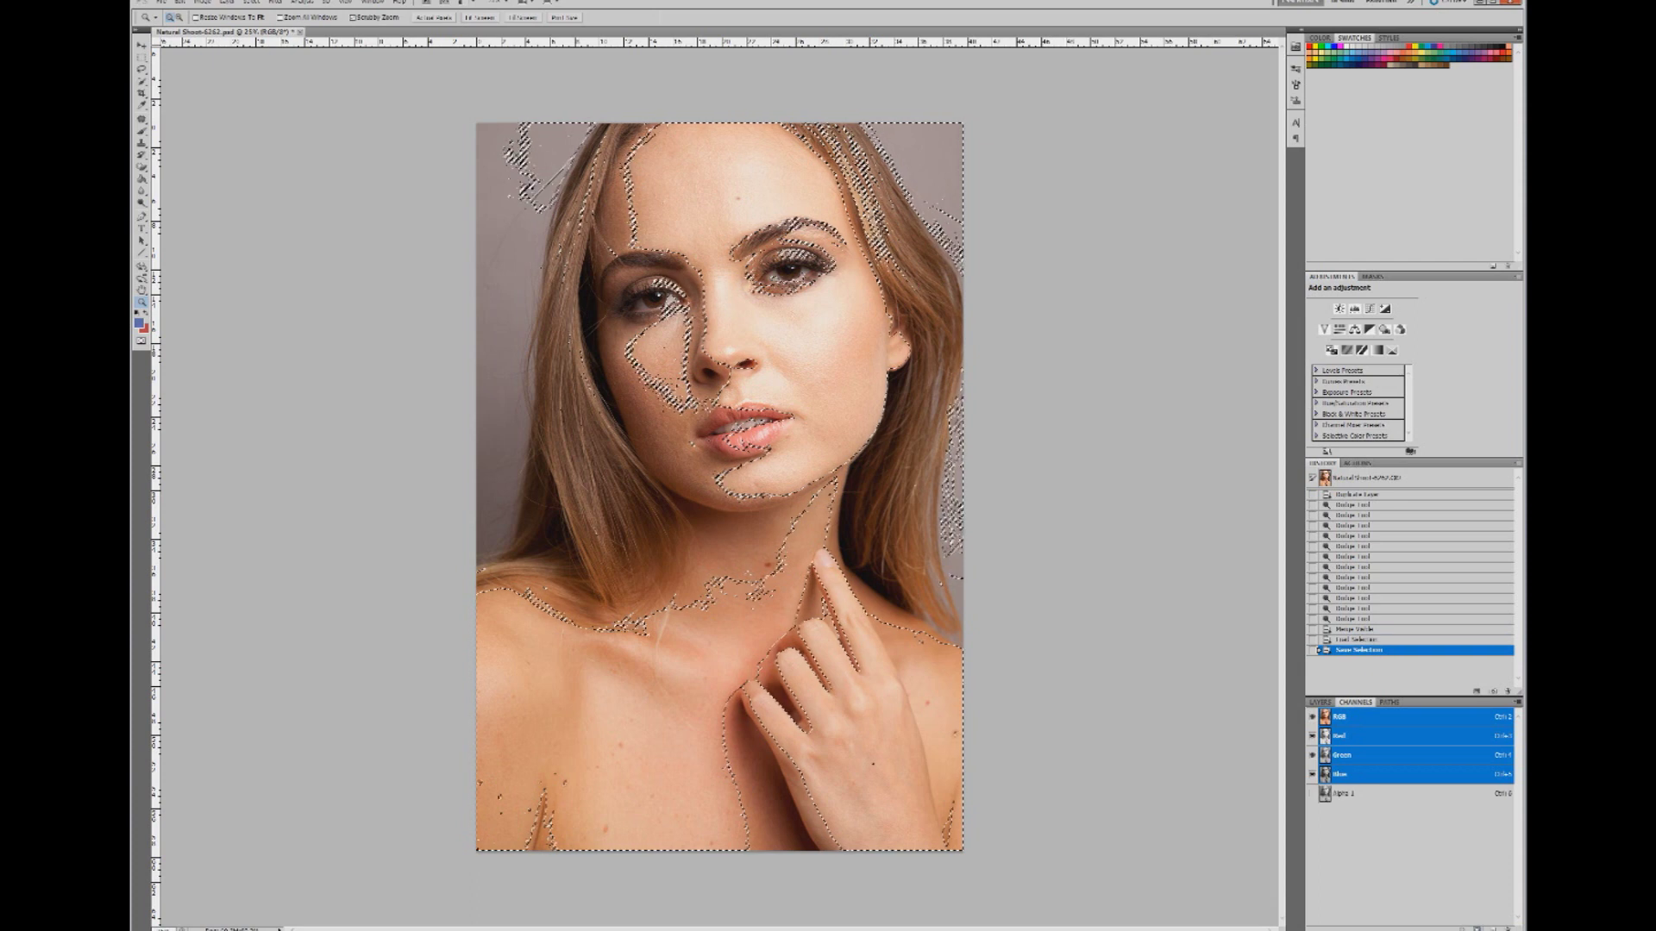
pyautogui.click(1373, 794)
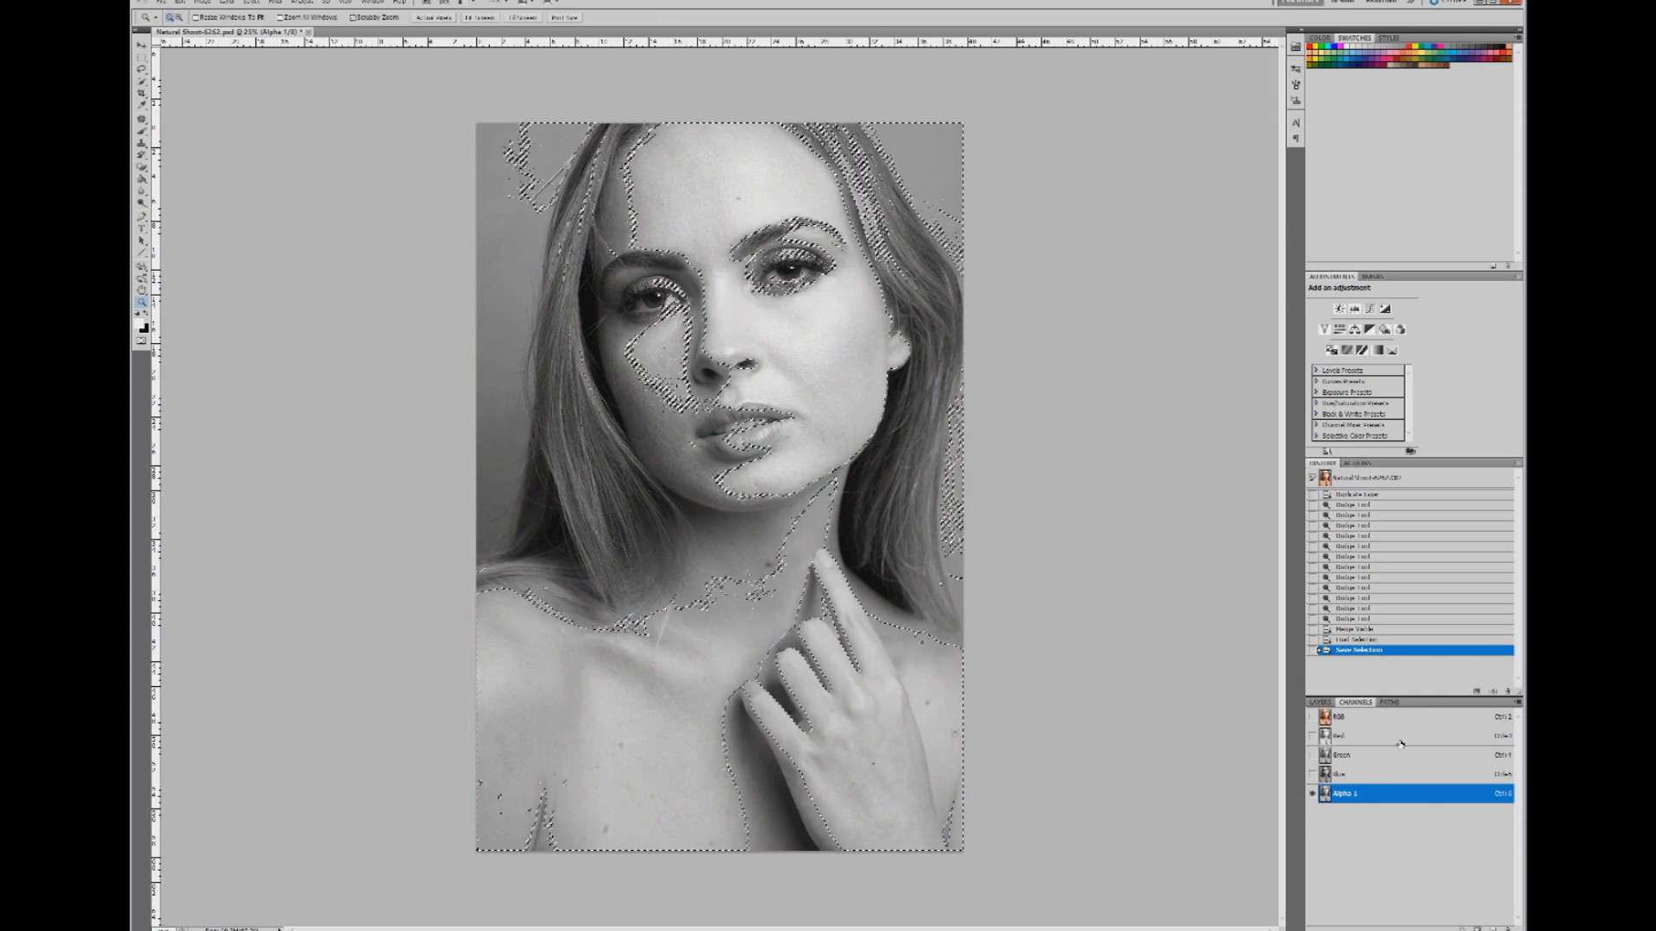
pyautogui.click(1374, 726)
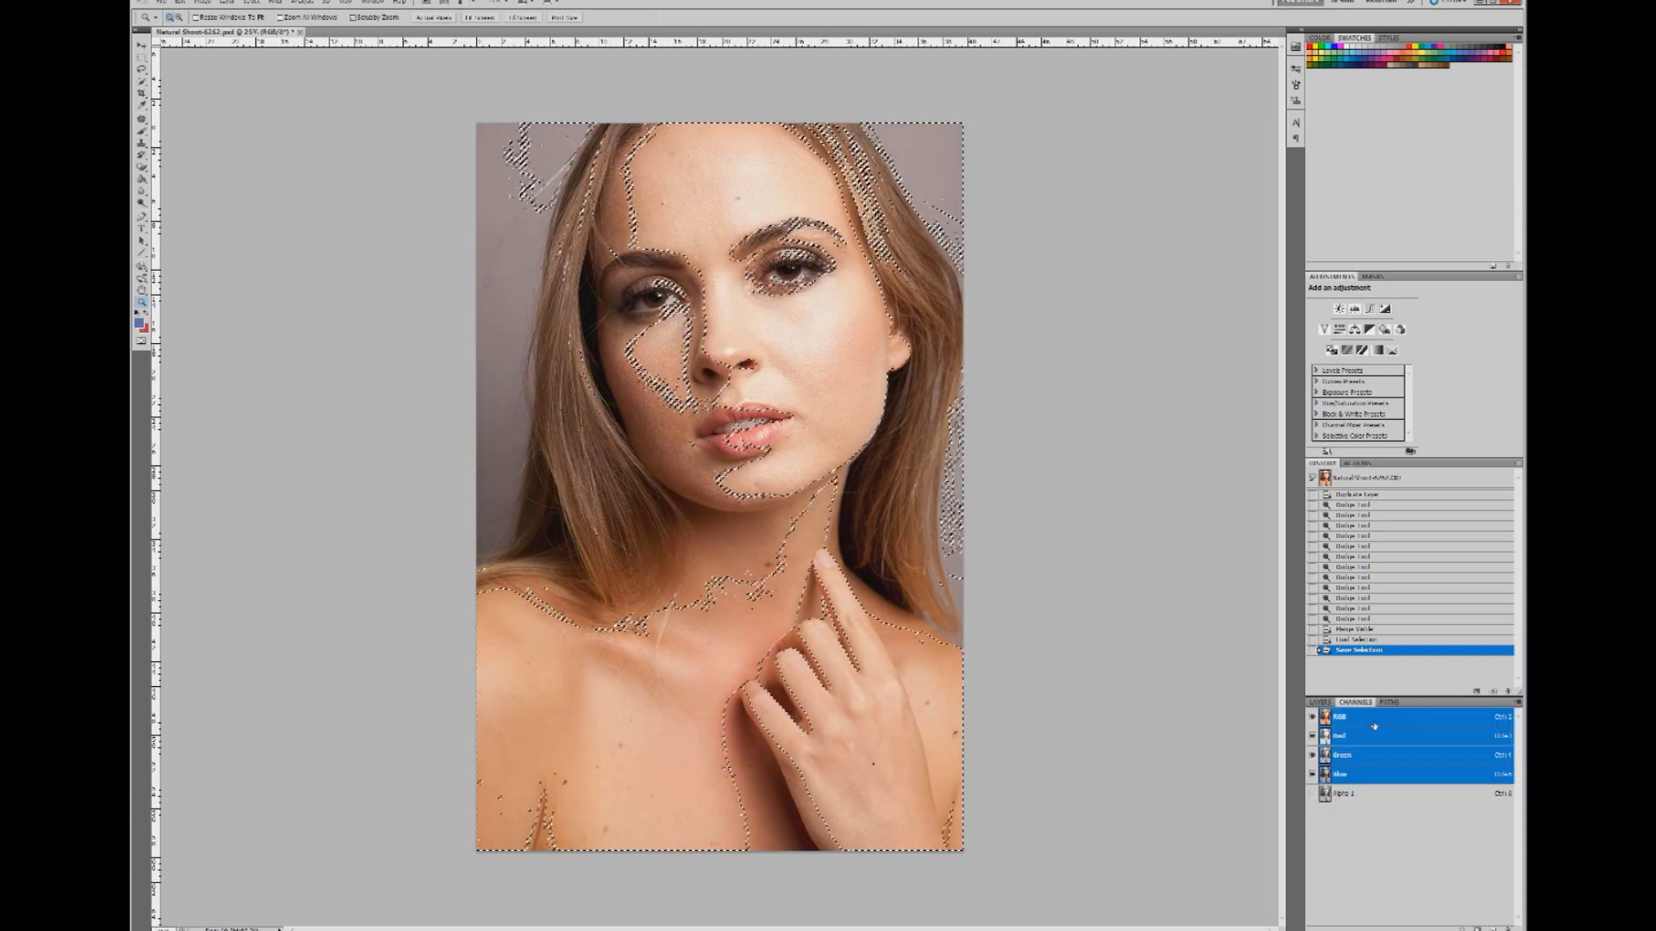
# - Build three progressively narrower highlight selections by intersecting the luminosity selection repeatedly, saving each as its own alpha channel
pyautogui.keyDown('ctrl'); pyautogui.click(1373, 727); pyautogui.keyUp('ctrl')
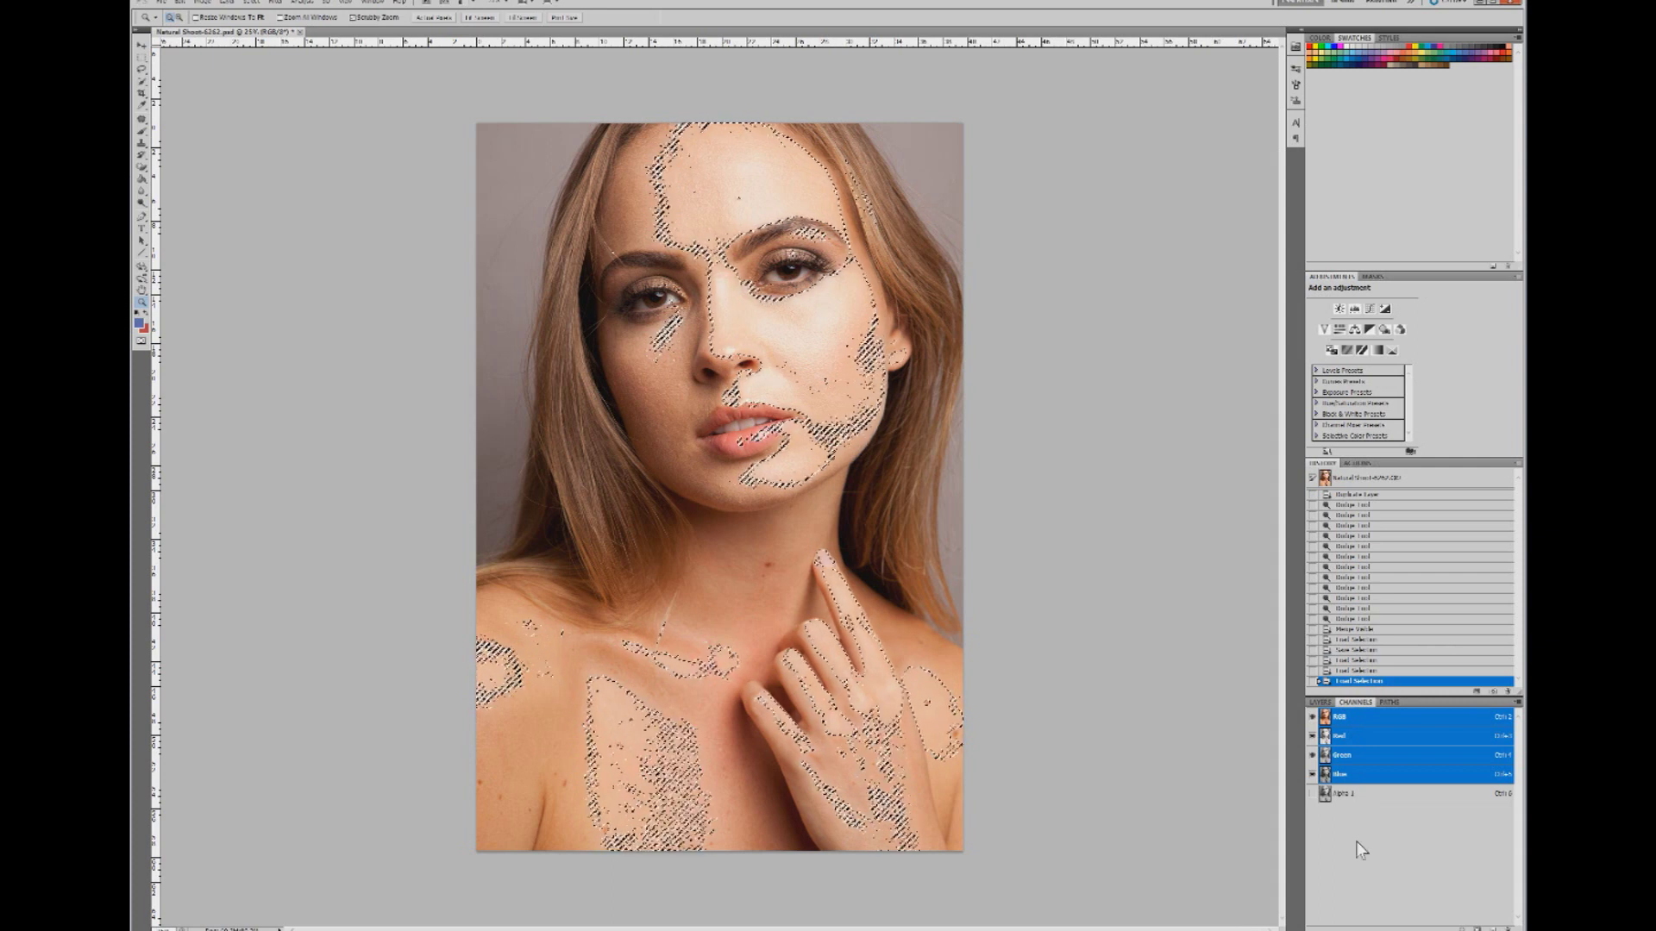
pyautogui.click(1477, 926)
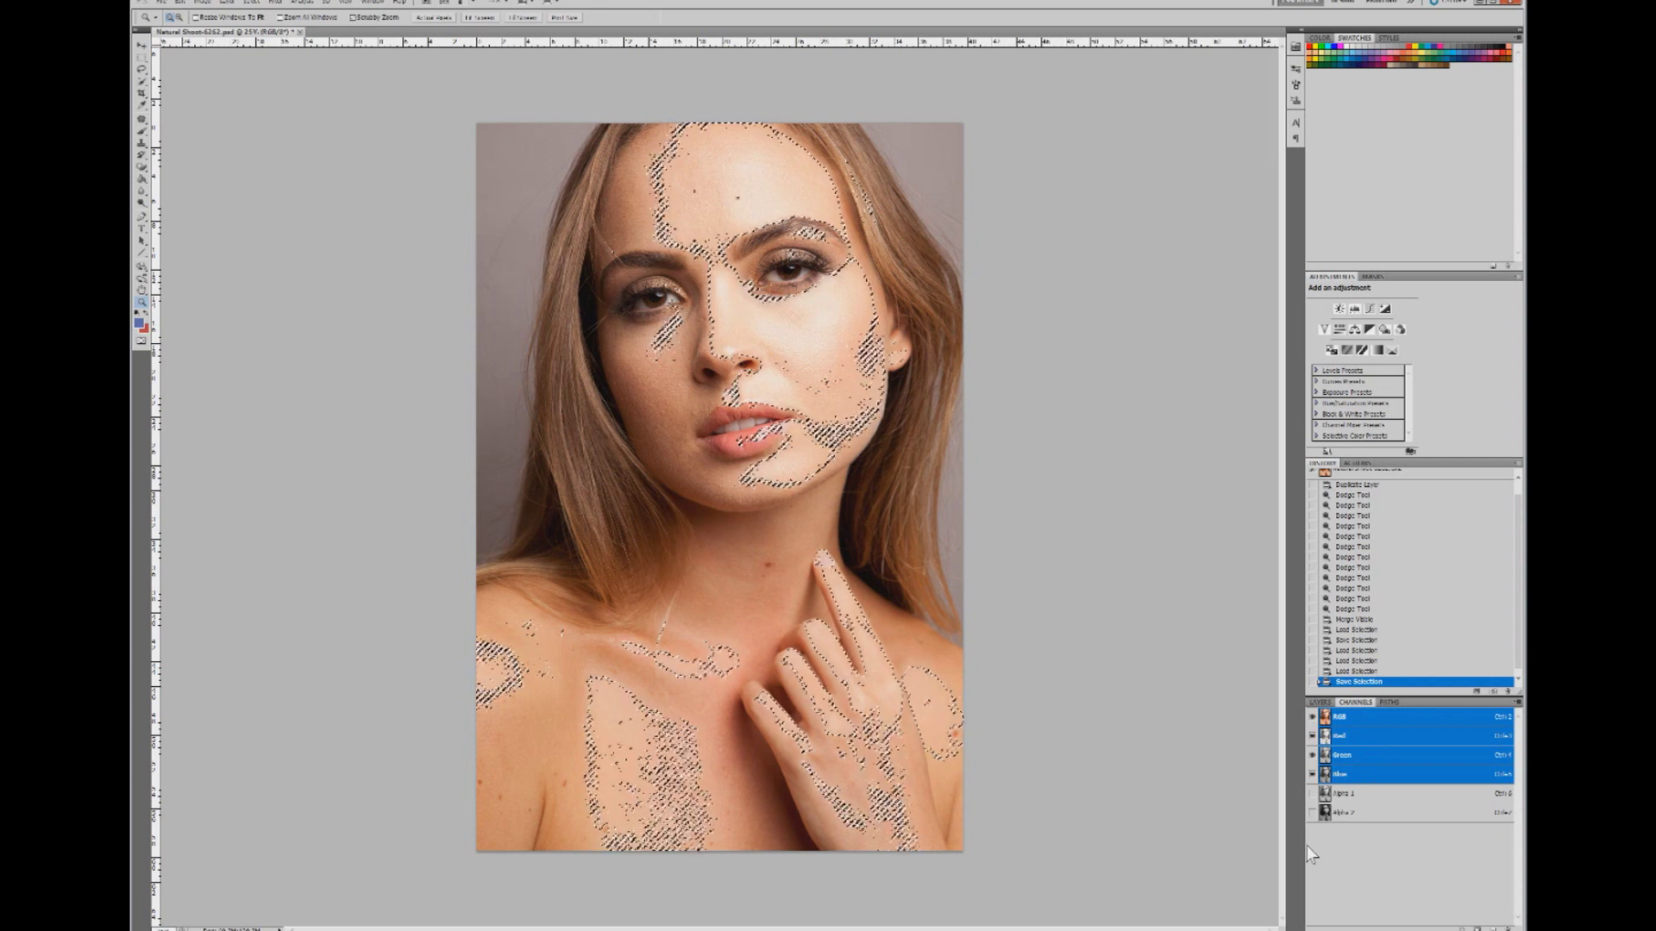
pyautogui.keyDown('ctrl'); pyautogui.click(1365, 819); pyautogui.keyUp('ctrl')
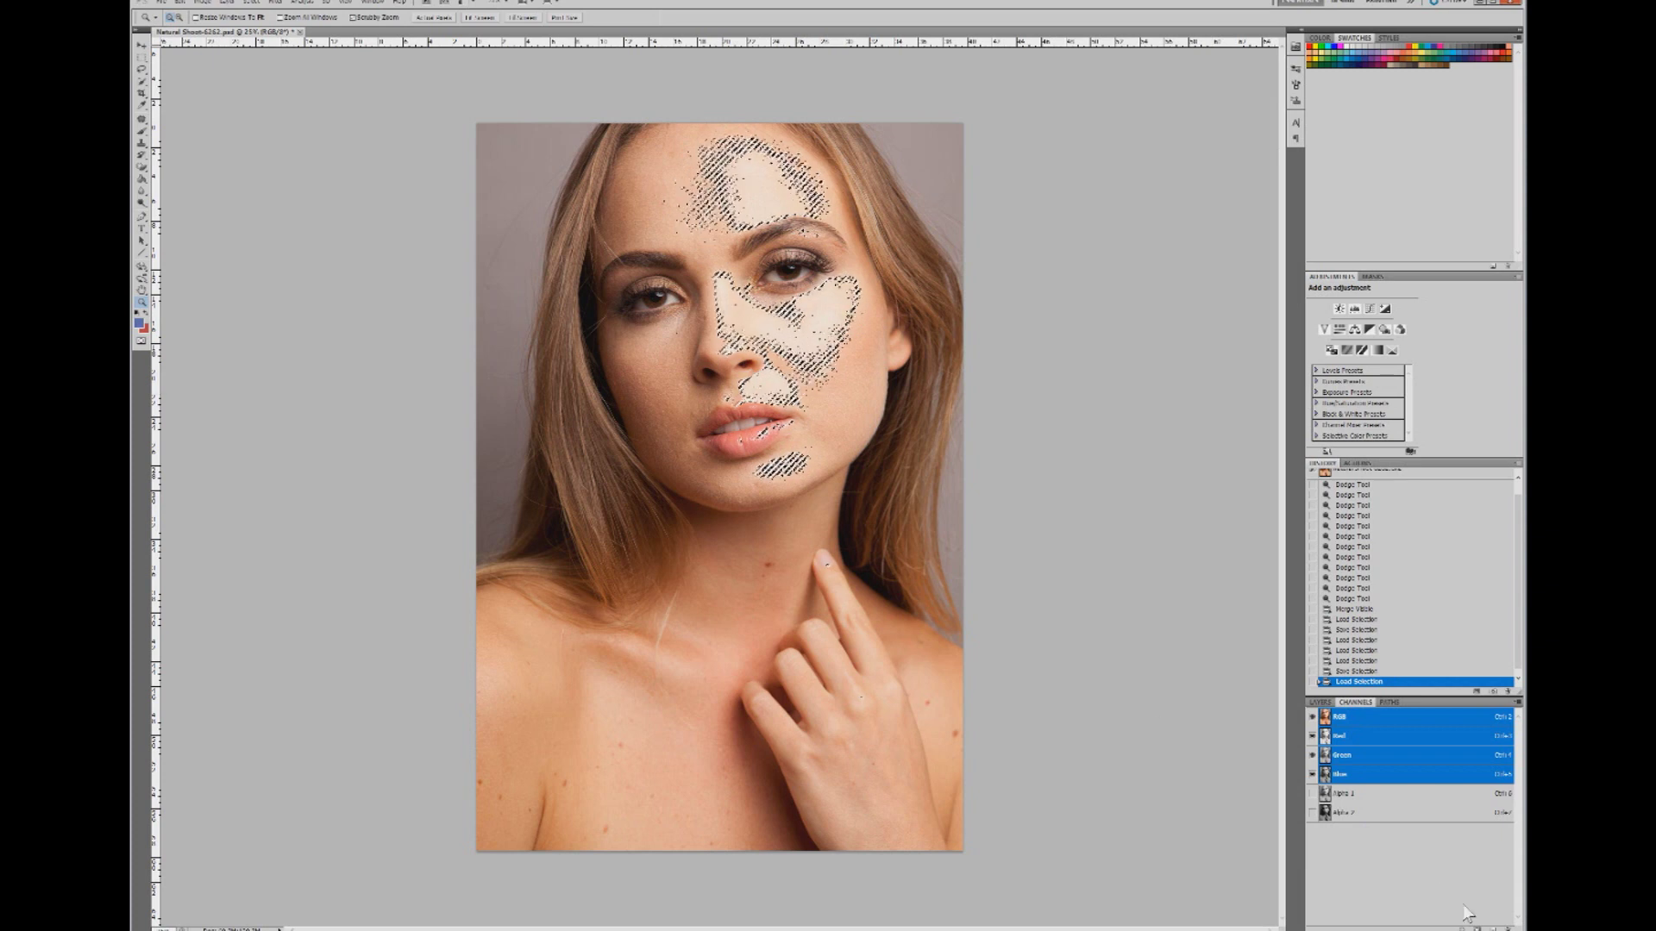
pyautogui.rightClick(1440, 890)
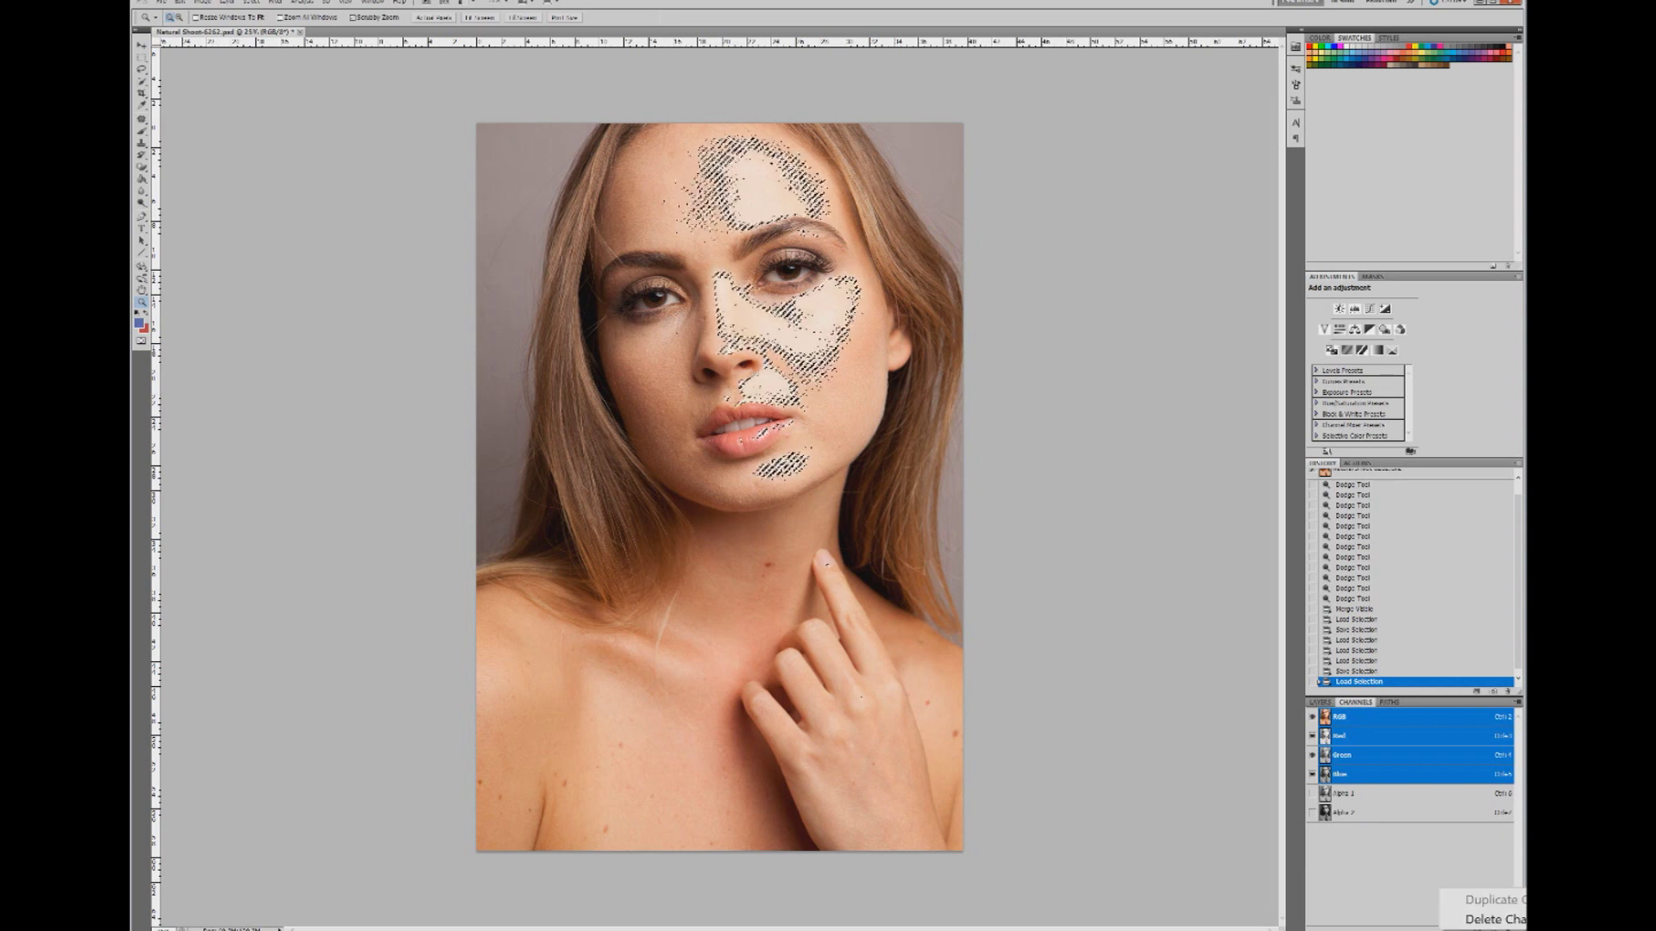
pyautogui.click(1478, 928)
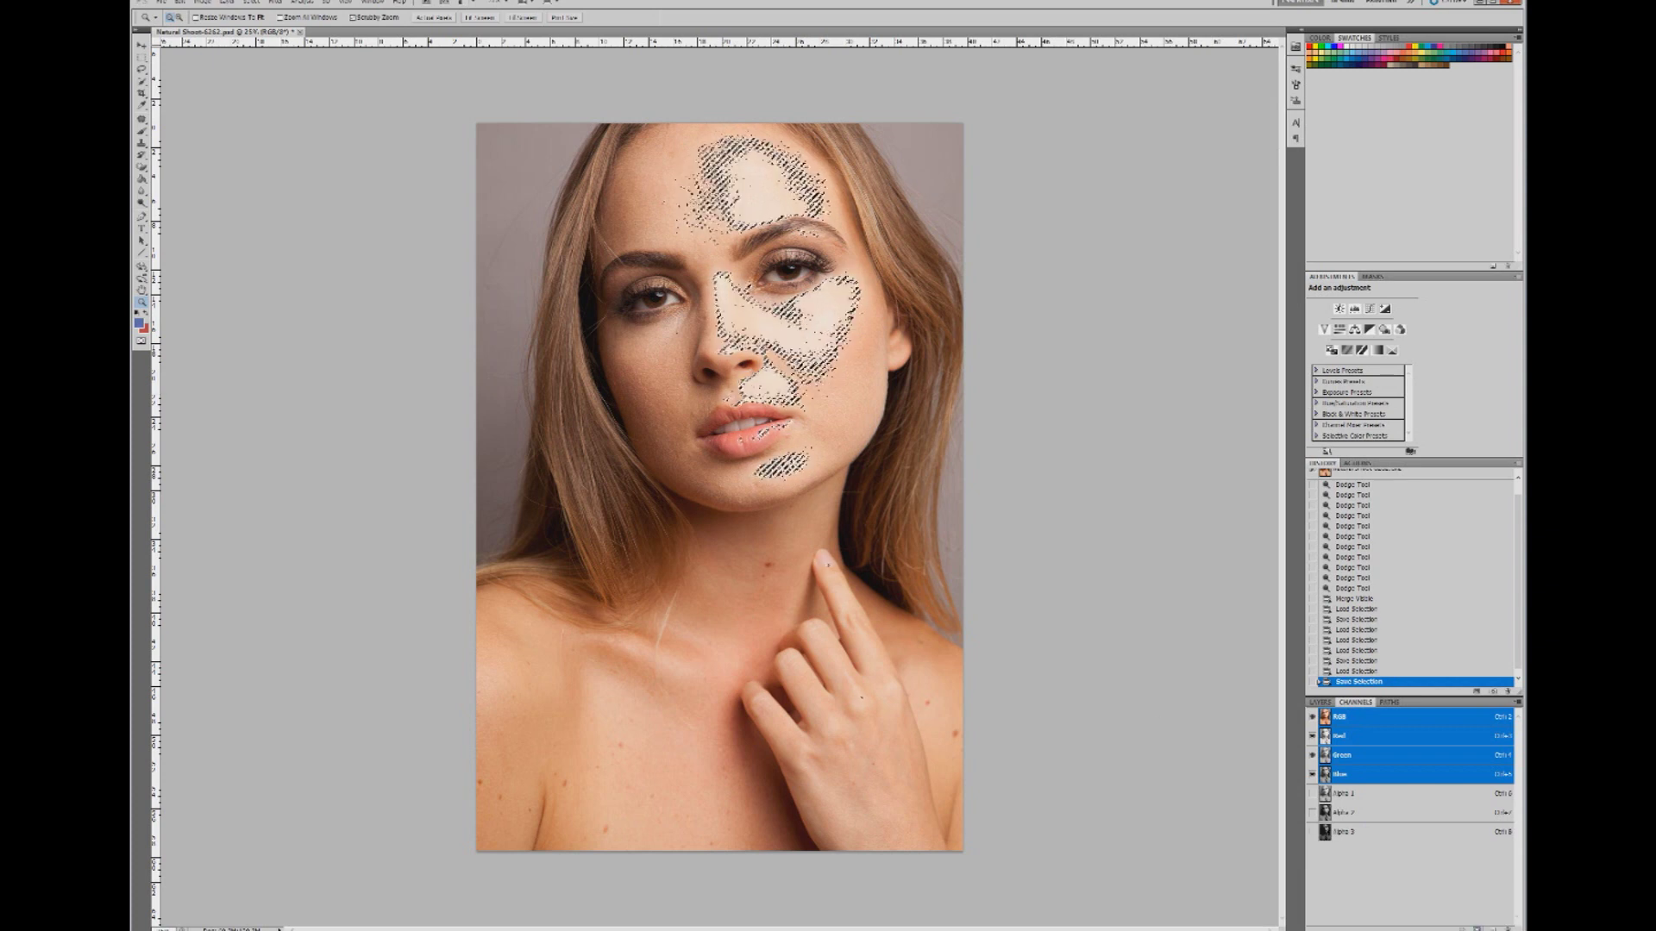
pyautogui.keyDown('ctrl'); pyautogui.click(1350, 796); pyautogui.keyUp('ctrl')
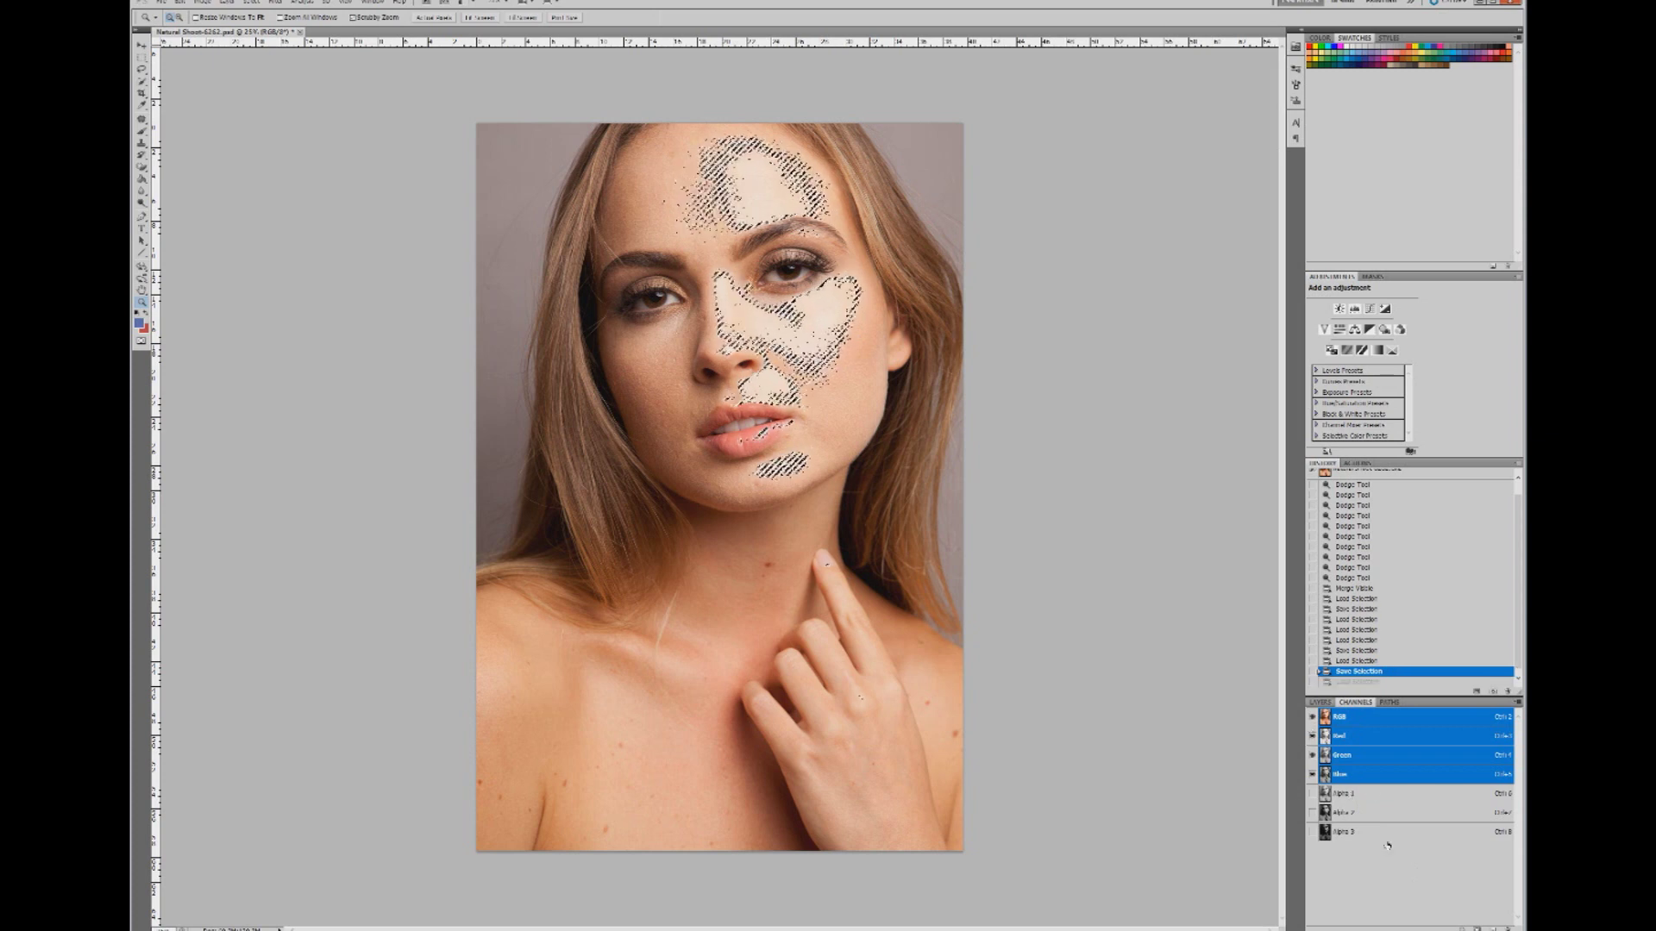
pyautogui.keyDown('ctrl'); pyautogui.click(1342, 832); pyautogui.keyUp('ctrl')
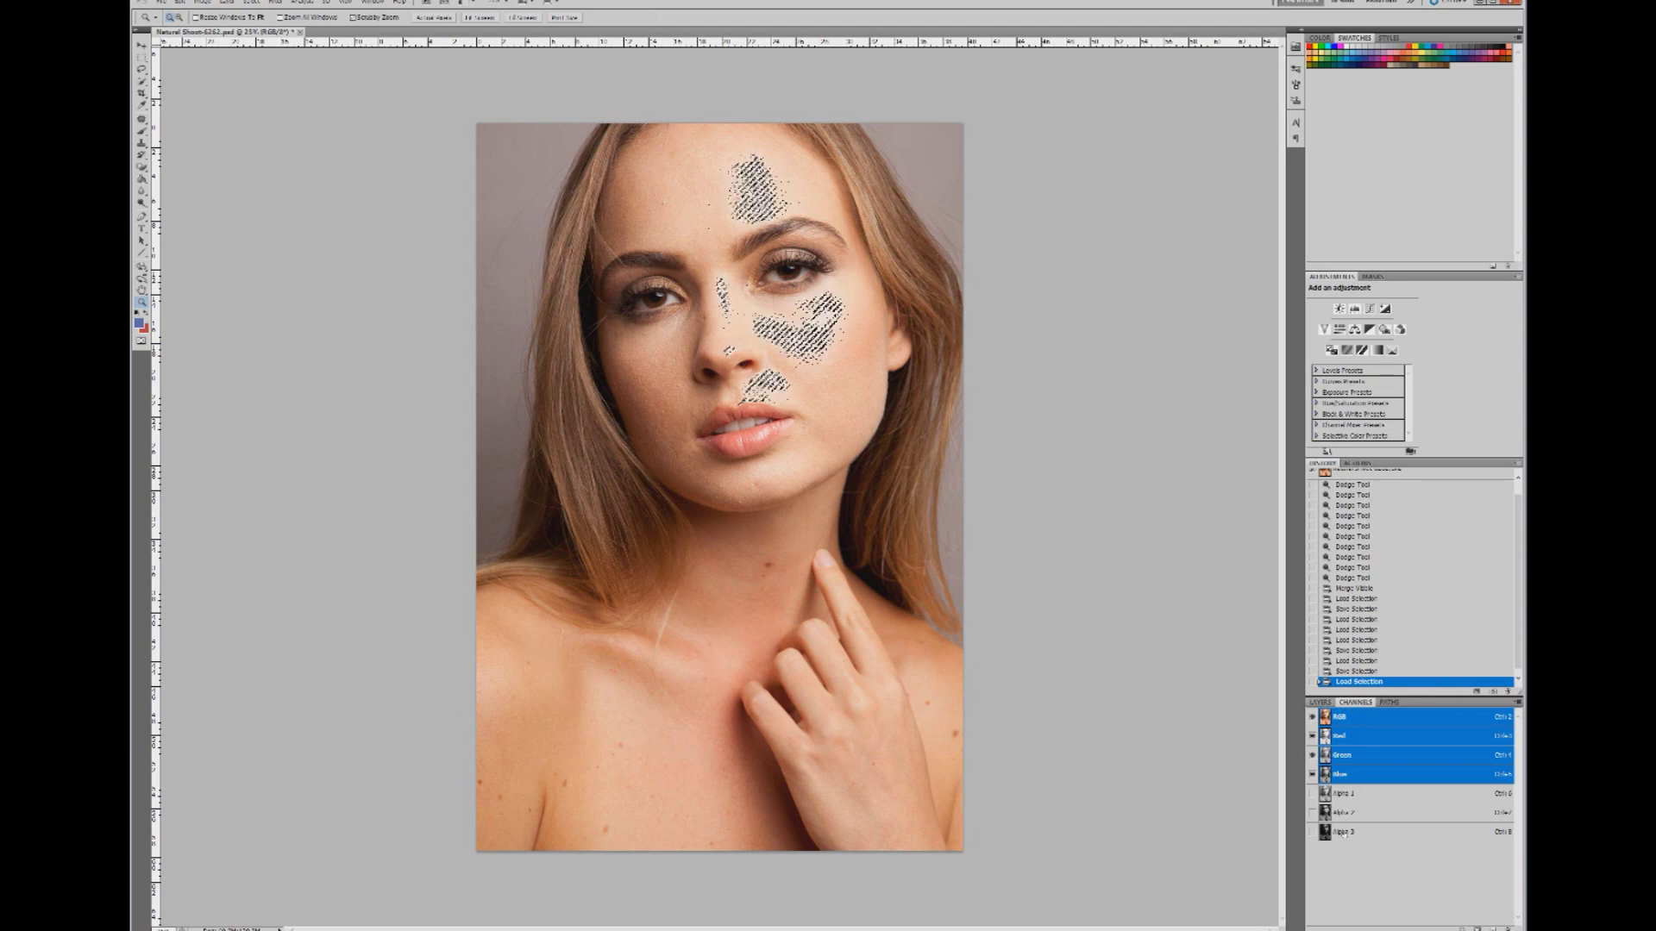
pyautogui.click(1477, 929)
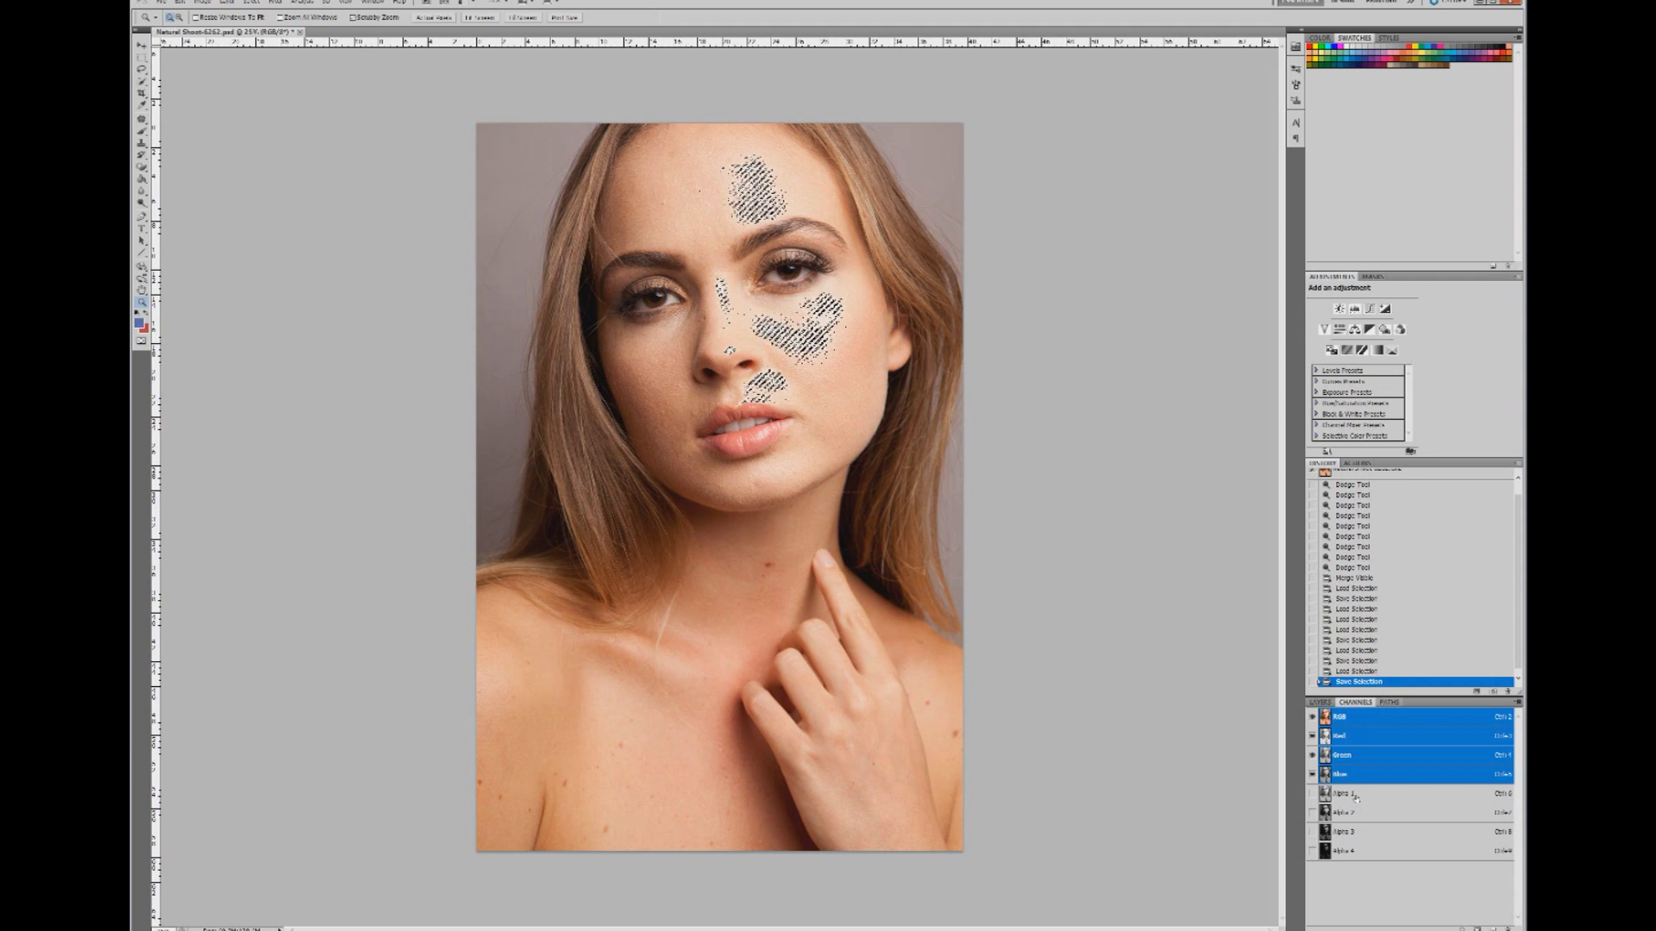
# - Load Alpha 1 as a selection and add a Channel Mixer adjustment layer masked by it
pyautogui.click(1345, 794)
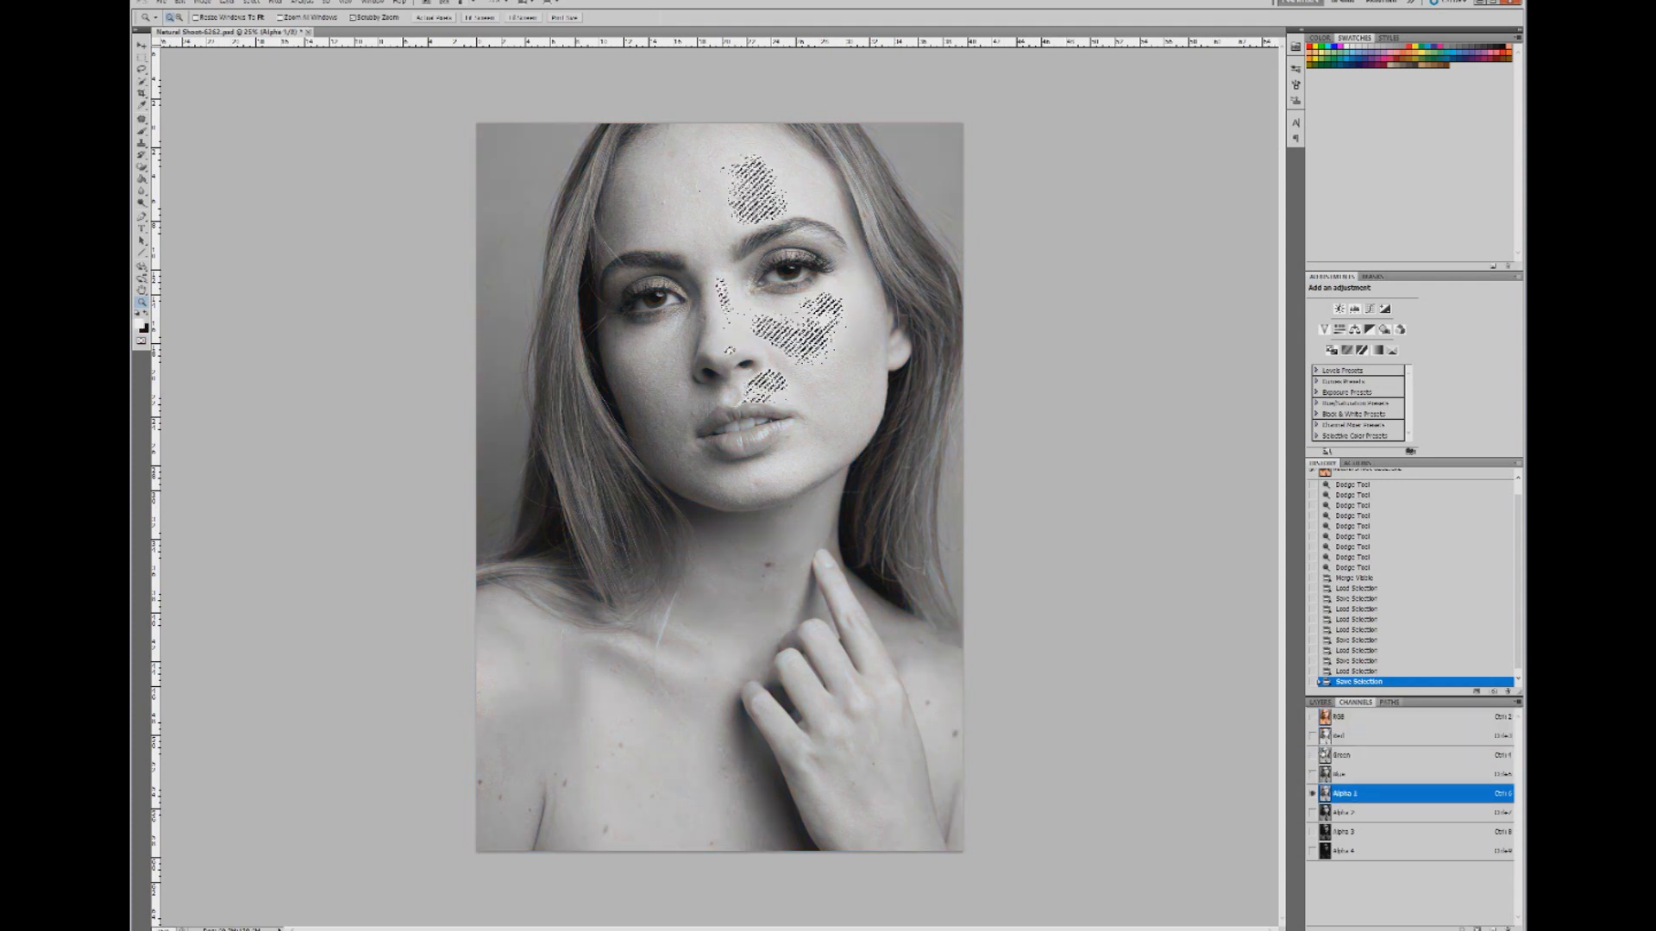
pyautogui.click(1312, 717)
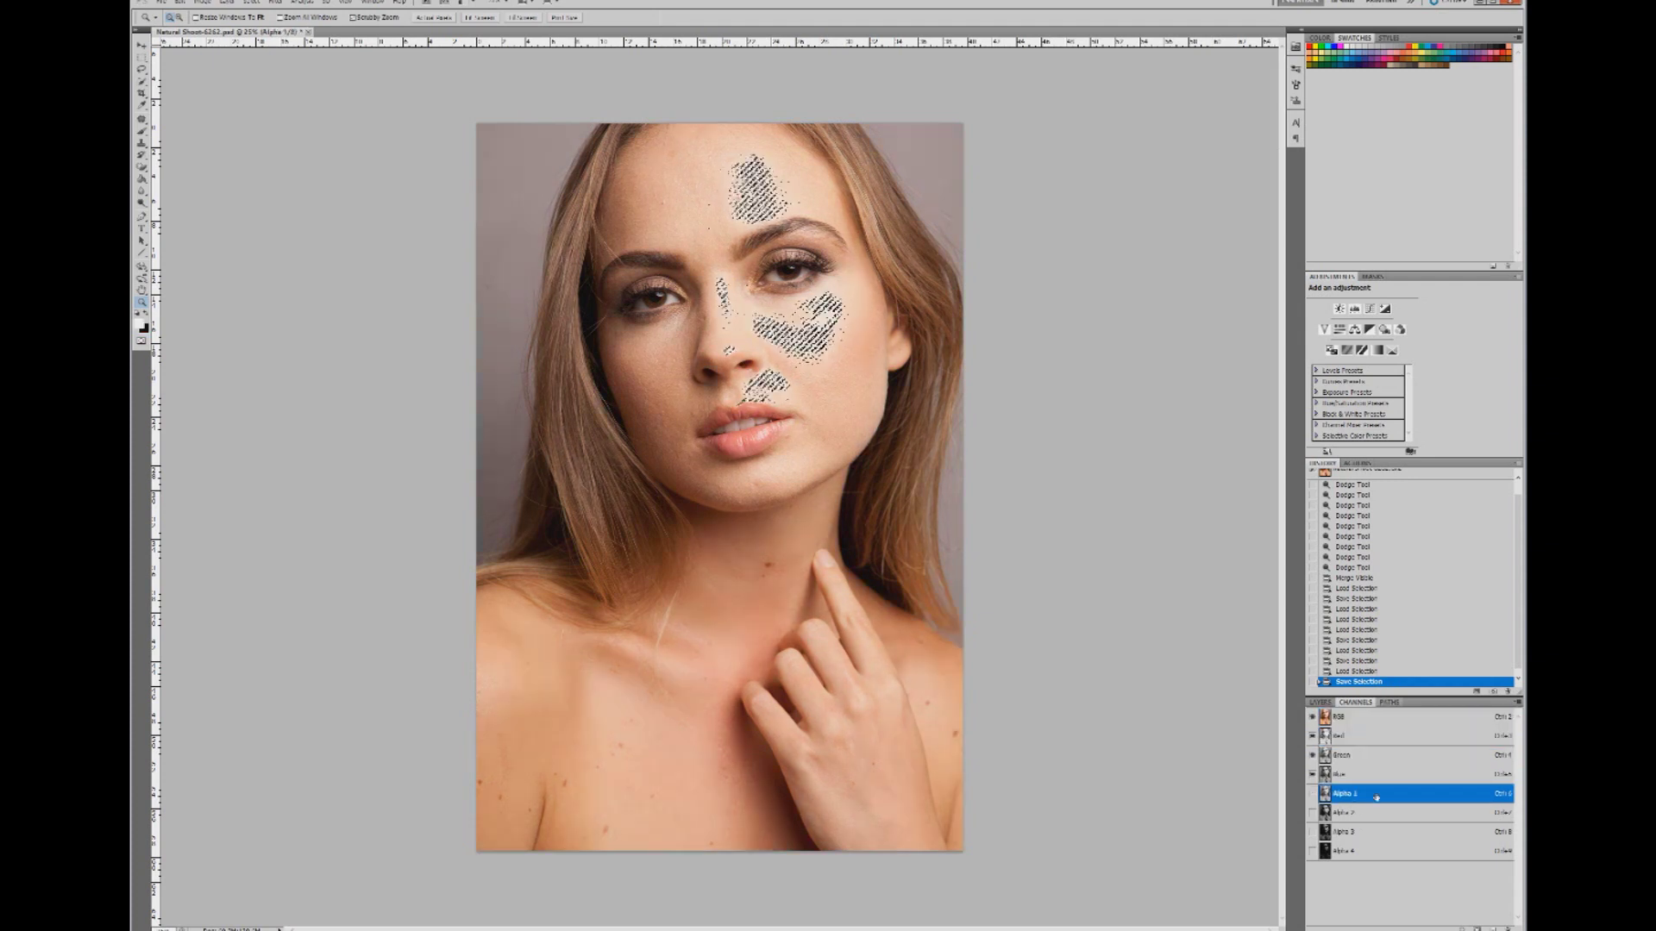
pyautogui.keyDown('ctrl'); pyautogui.click(1376, 796); pyautogui.keyUp('ctrl')
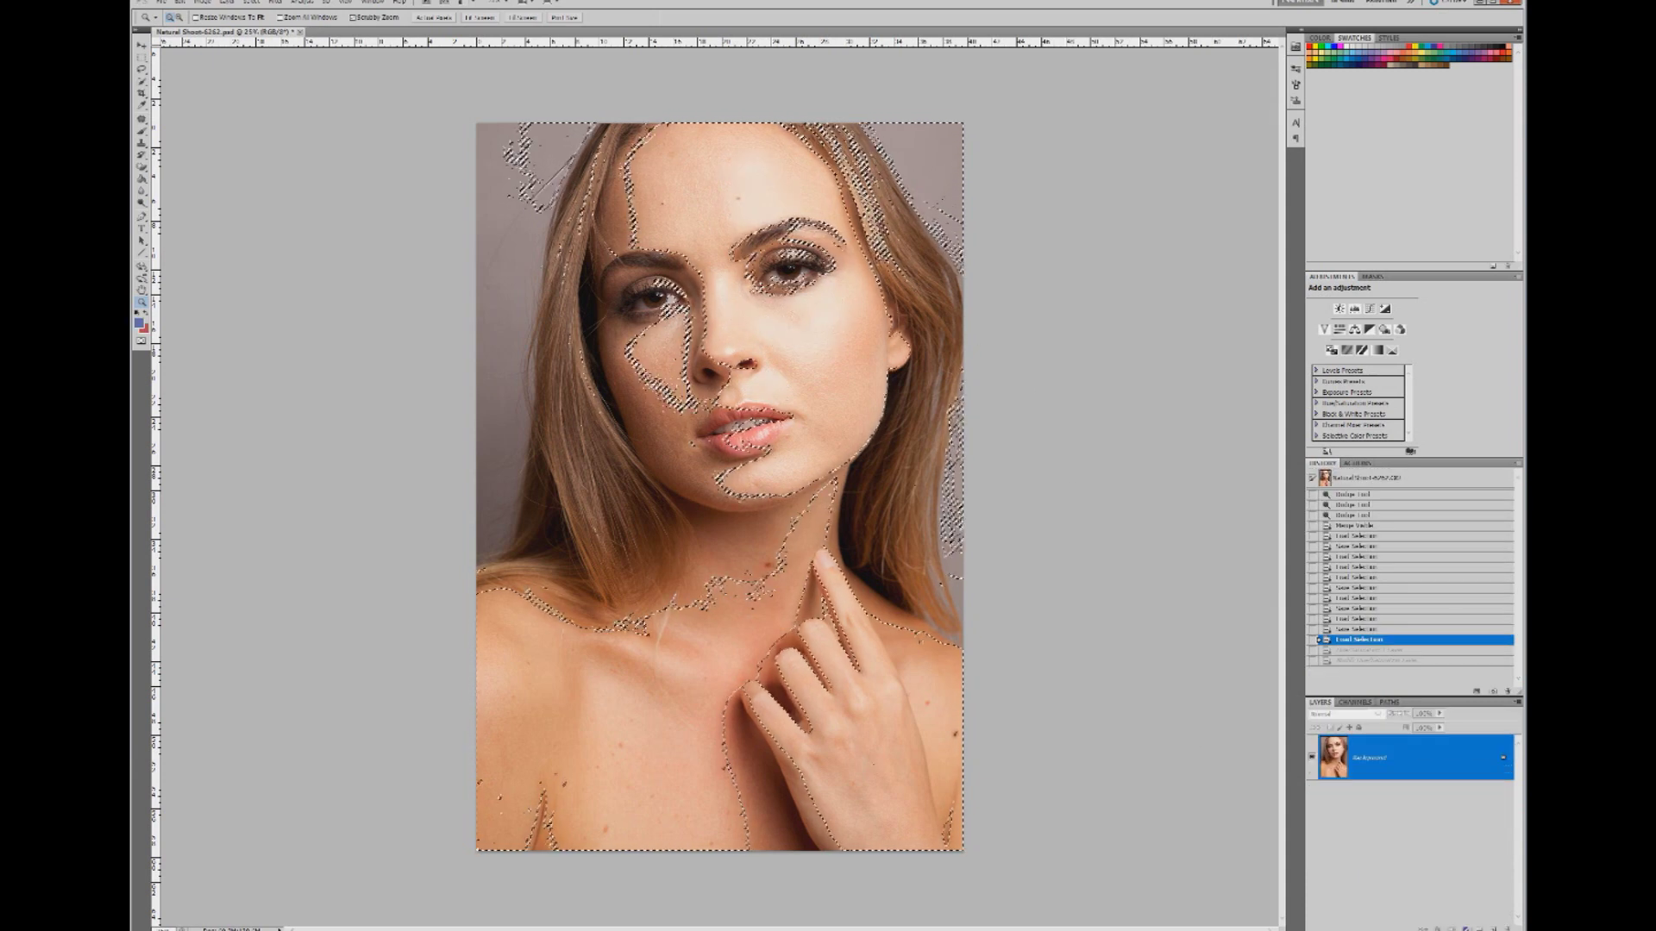
pyautogui.click(1464, 927)
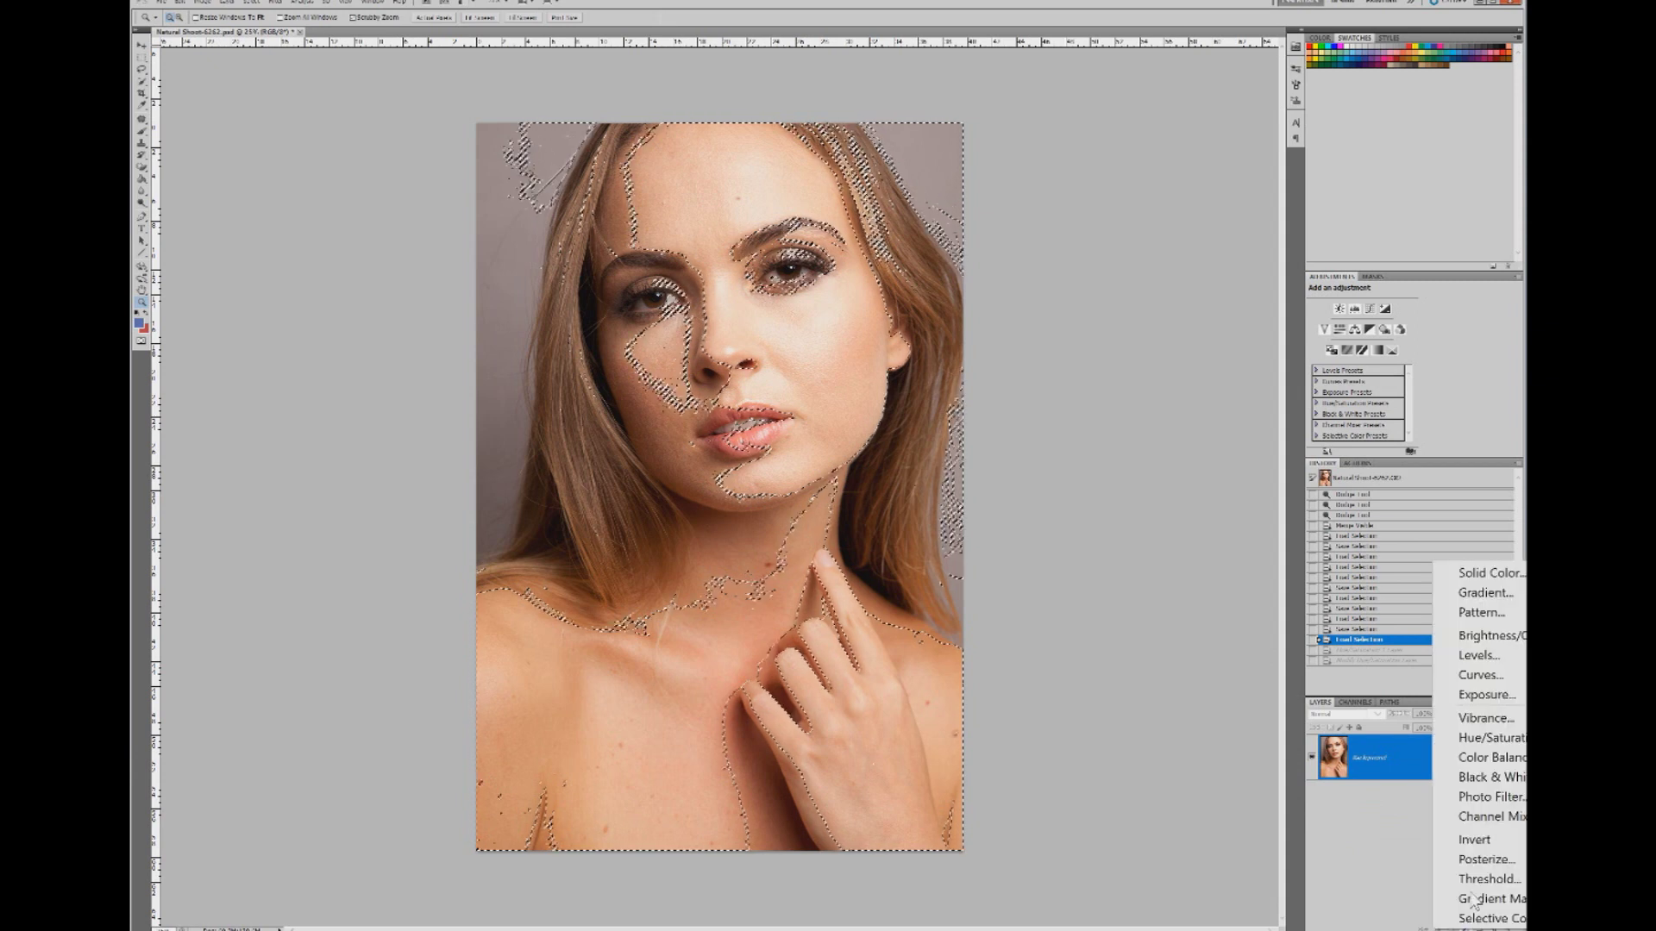
pyautogui.click(1478, 819)
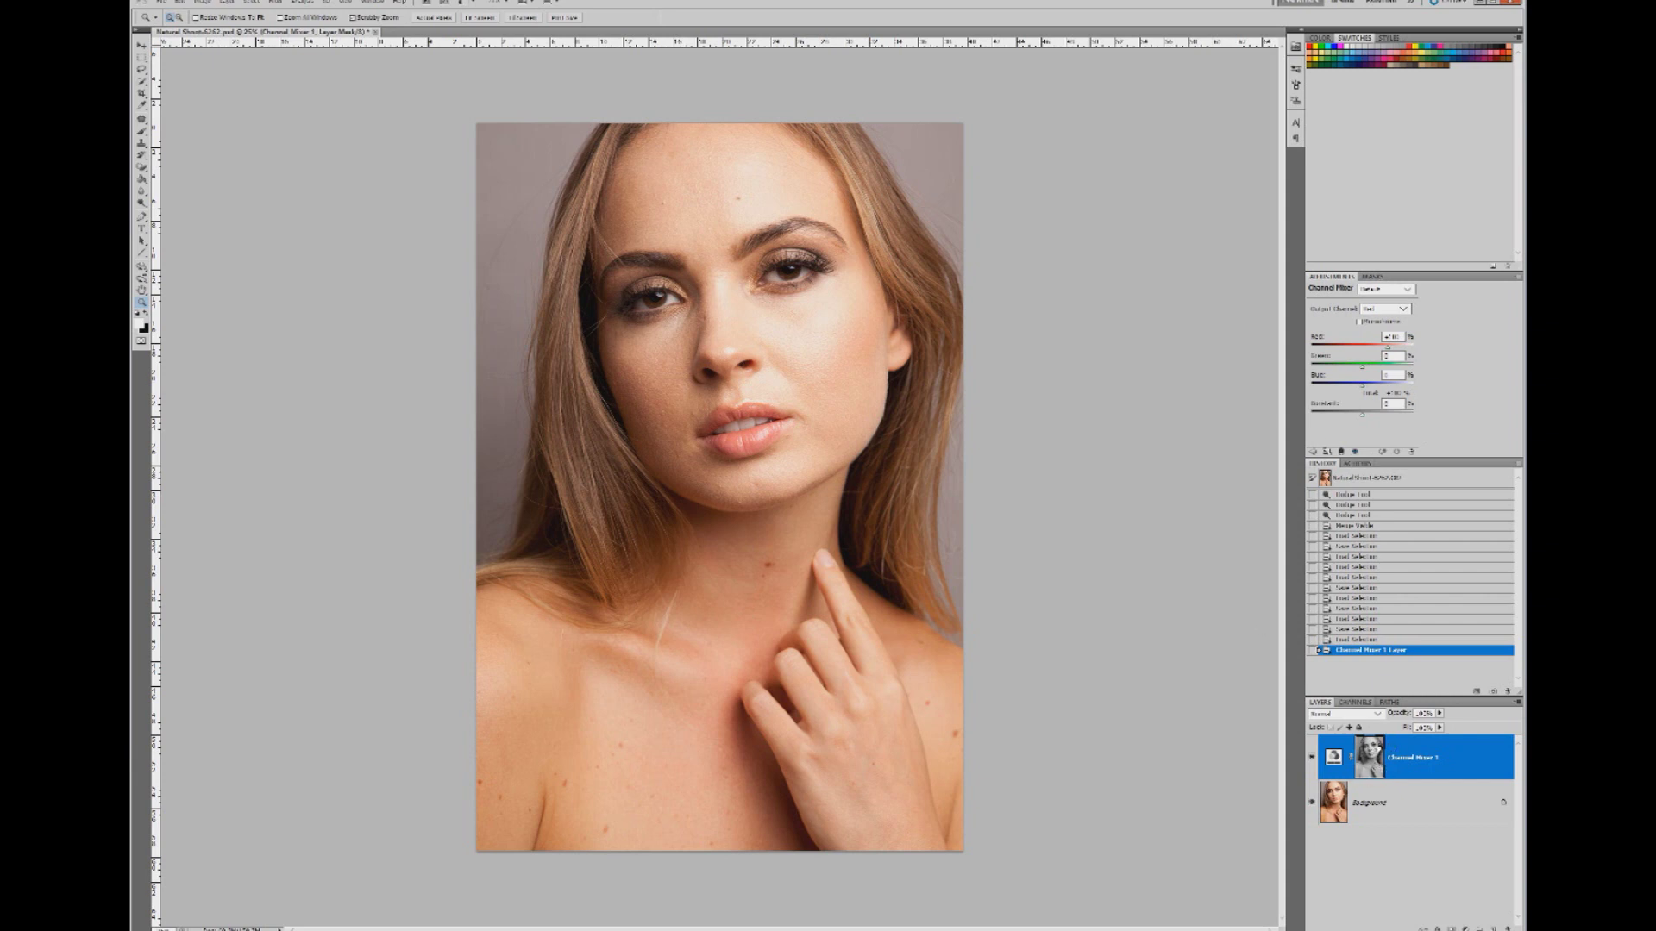
# - Make the Channel Mixer monochrome and fine-tune its red, green and blue contributions
pyautogui.click(1358, 322)
pyautogui.moveTo(1370, 366); pyautogui.dragTo(1373, 371)
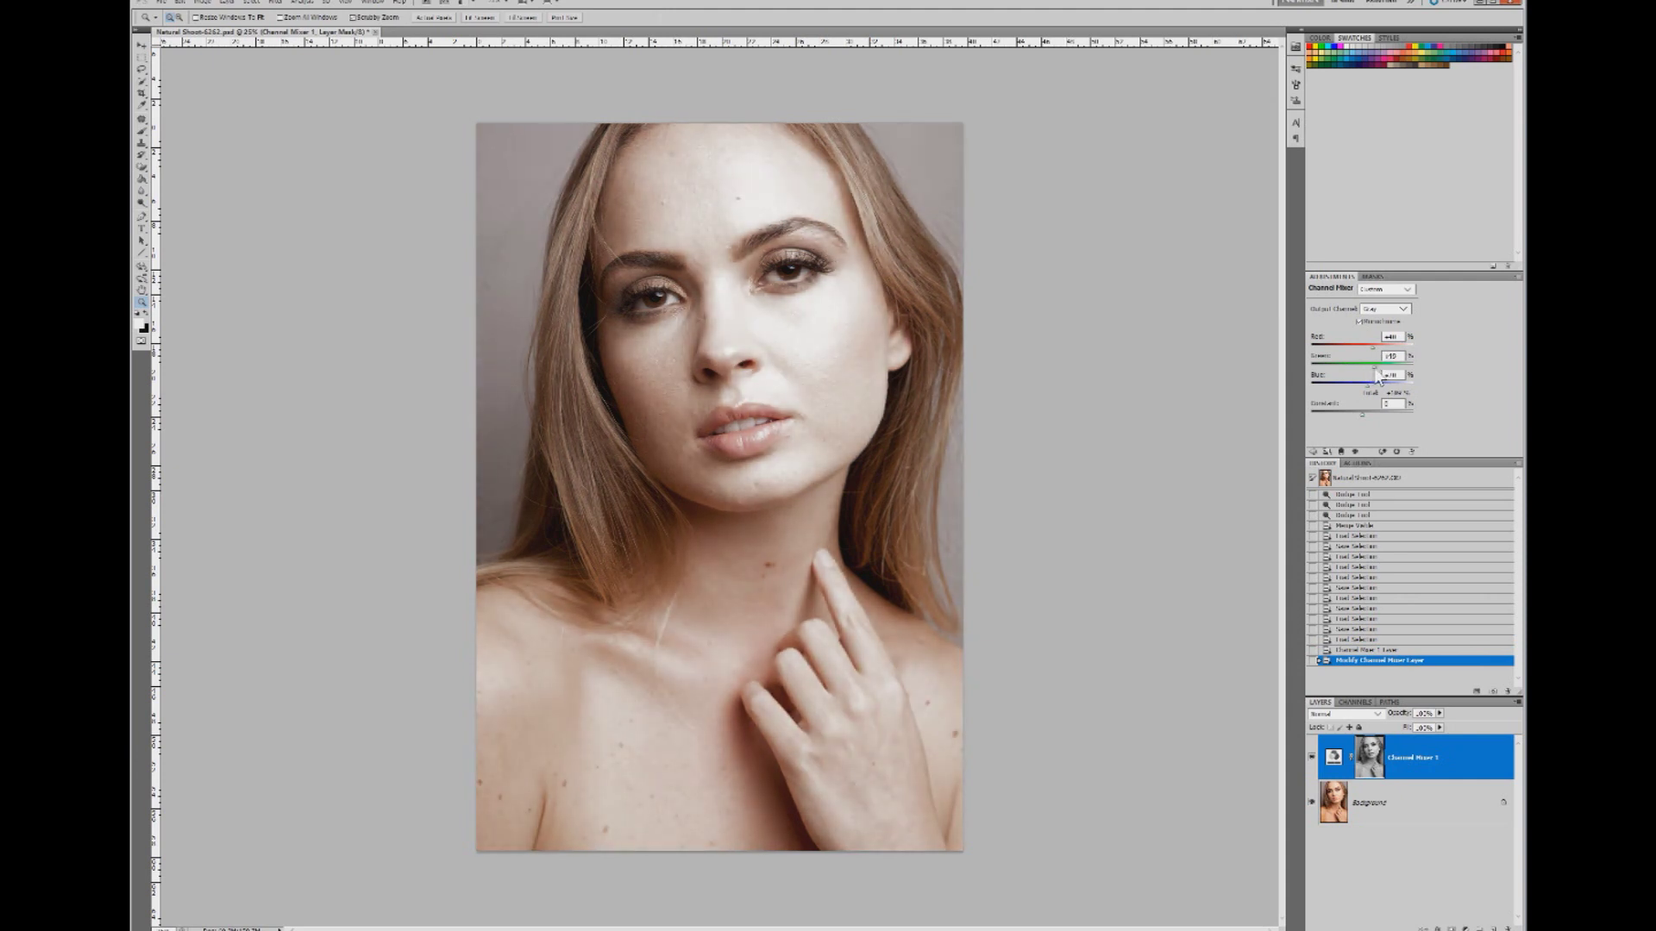
pyautogui.moveTo(1372, 346); pyautogui.dragTo(1371, 349)
pyautogui.moveTo(1369, 384); pyautogui.dragTo(1368, 389)
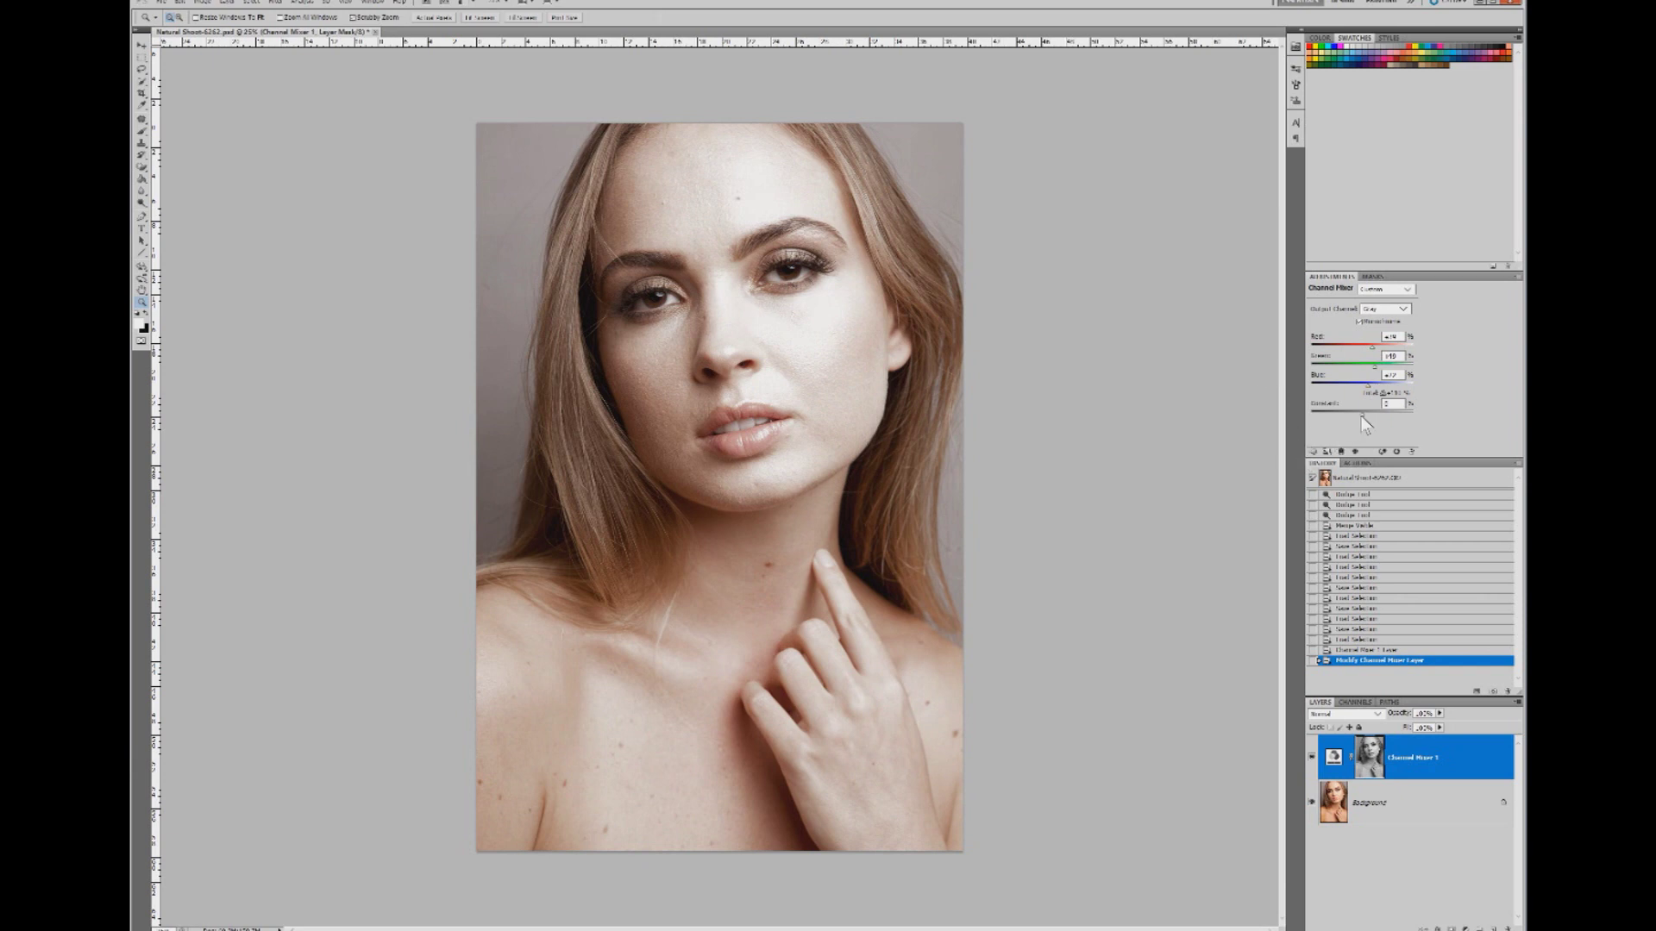
# - Set the Channel Mixer layer's blend mode to Soft Light and lower its opacity
pyautogui.click(1322, 715)
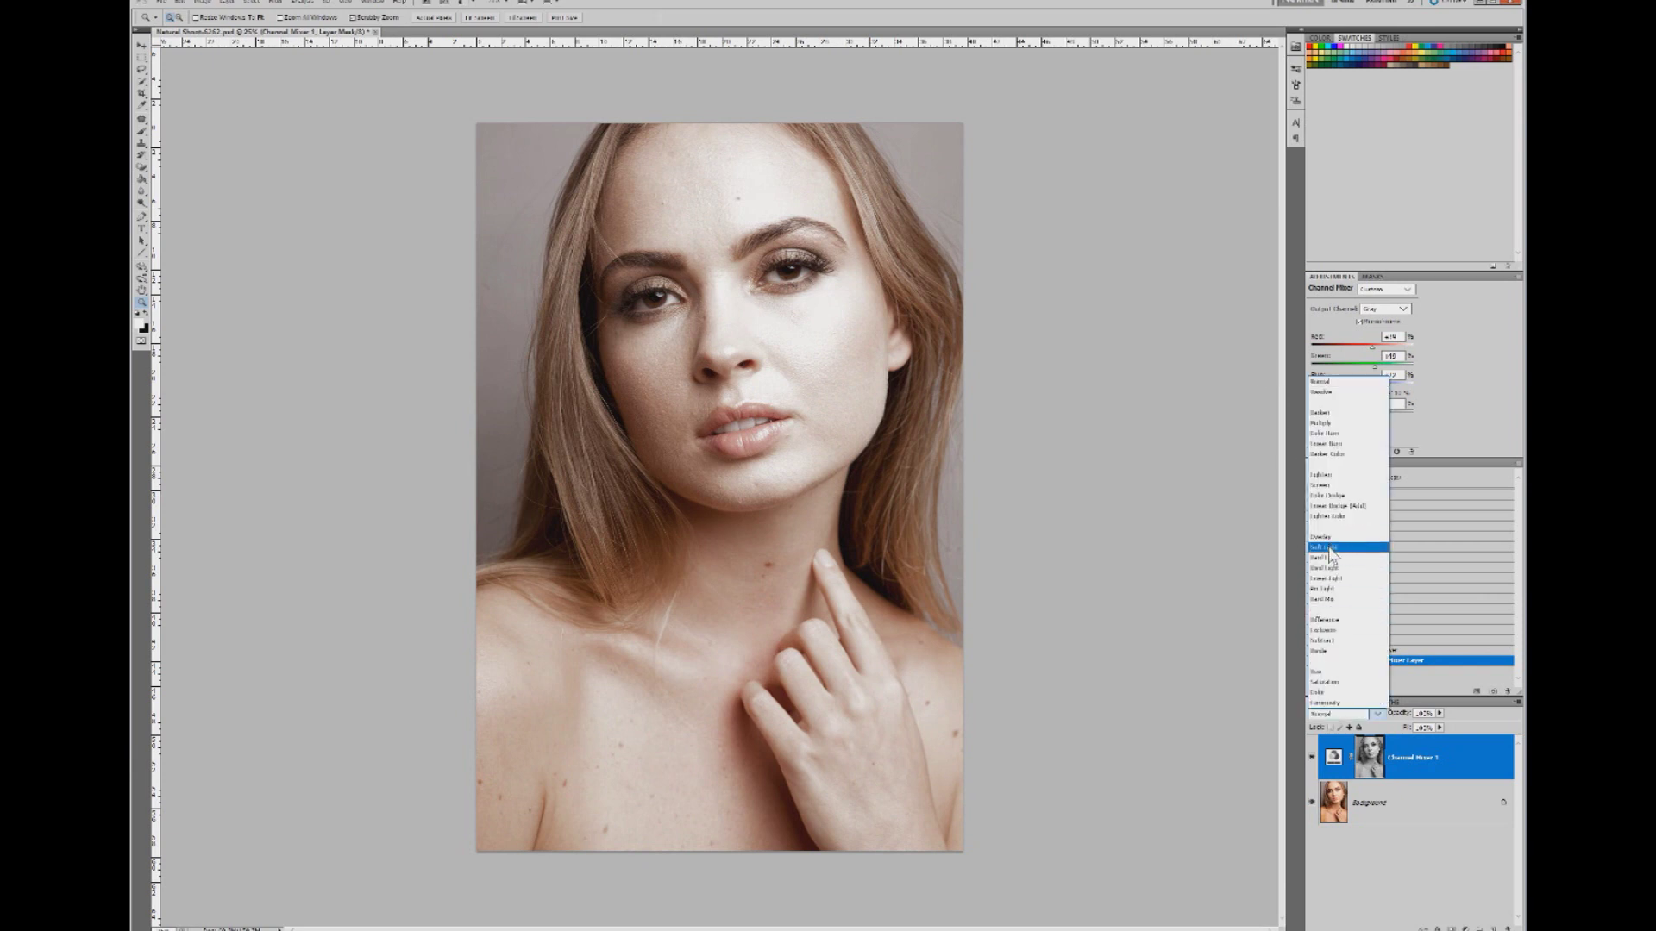
pyautogui.press('Escape')
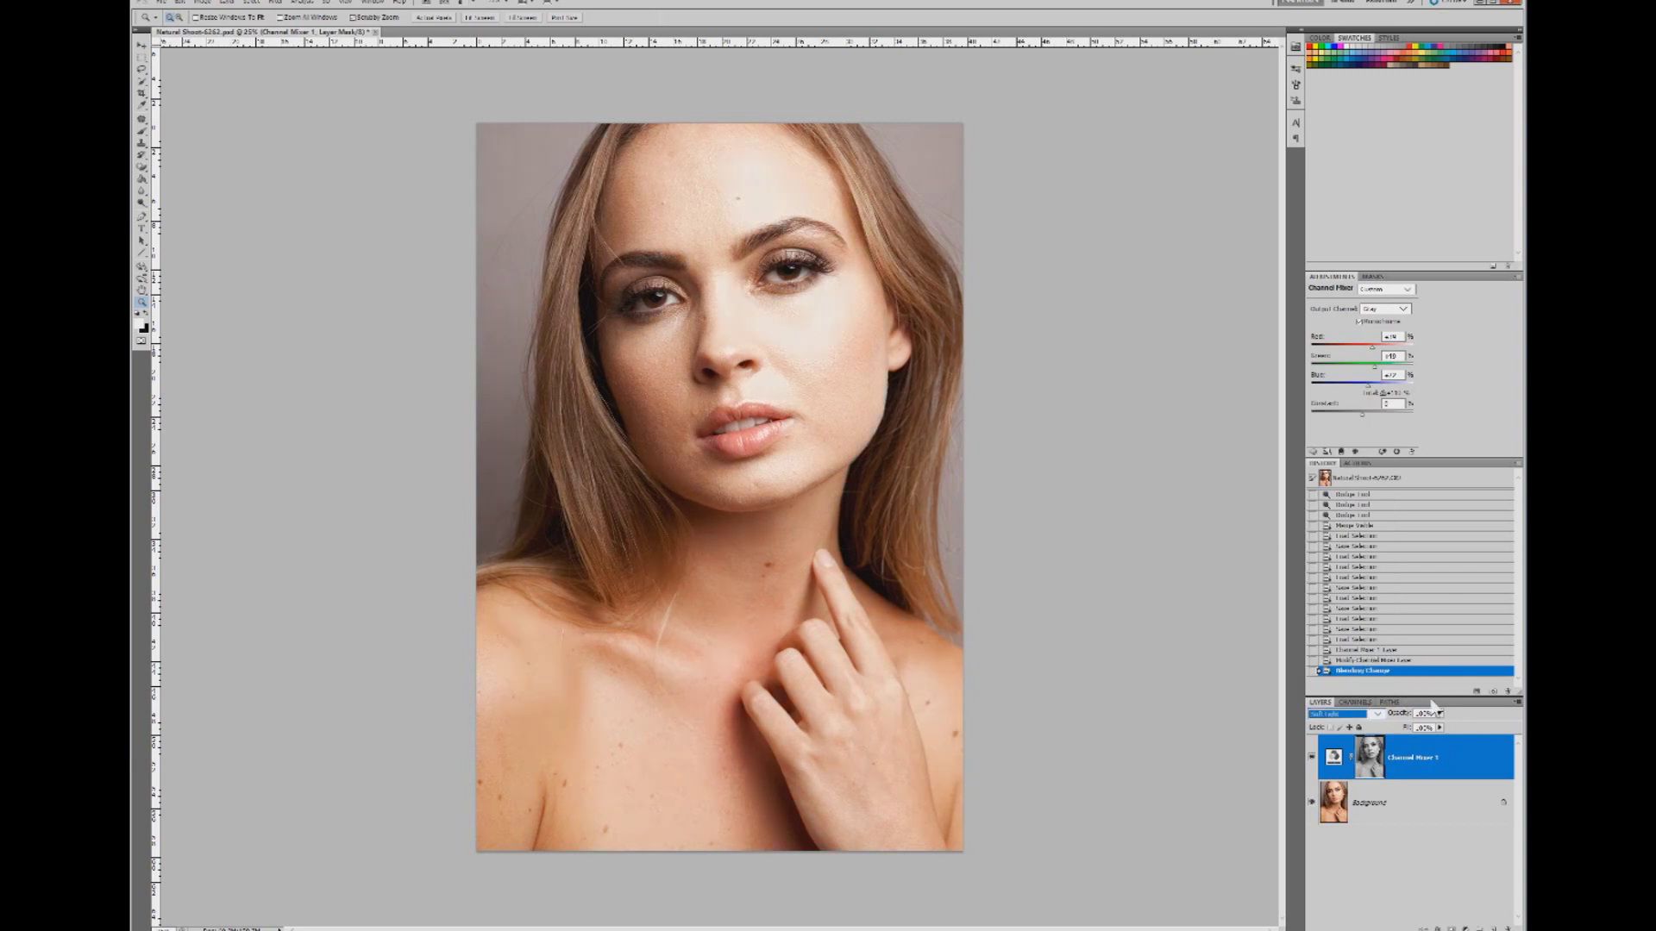
pyautogui.click(1439, 714)
pyautogui.moveTo(1435, 722); pyautogui.dragTo(1431, 730)
pyautogui.moveTo(1431, 731); pyautogui.dragTo(1431, 732)
pyautogui.press('Return')
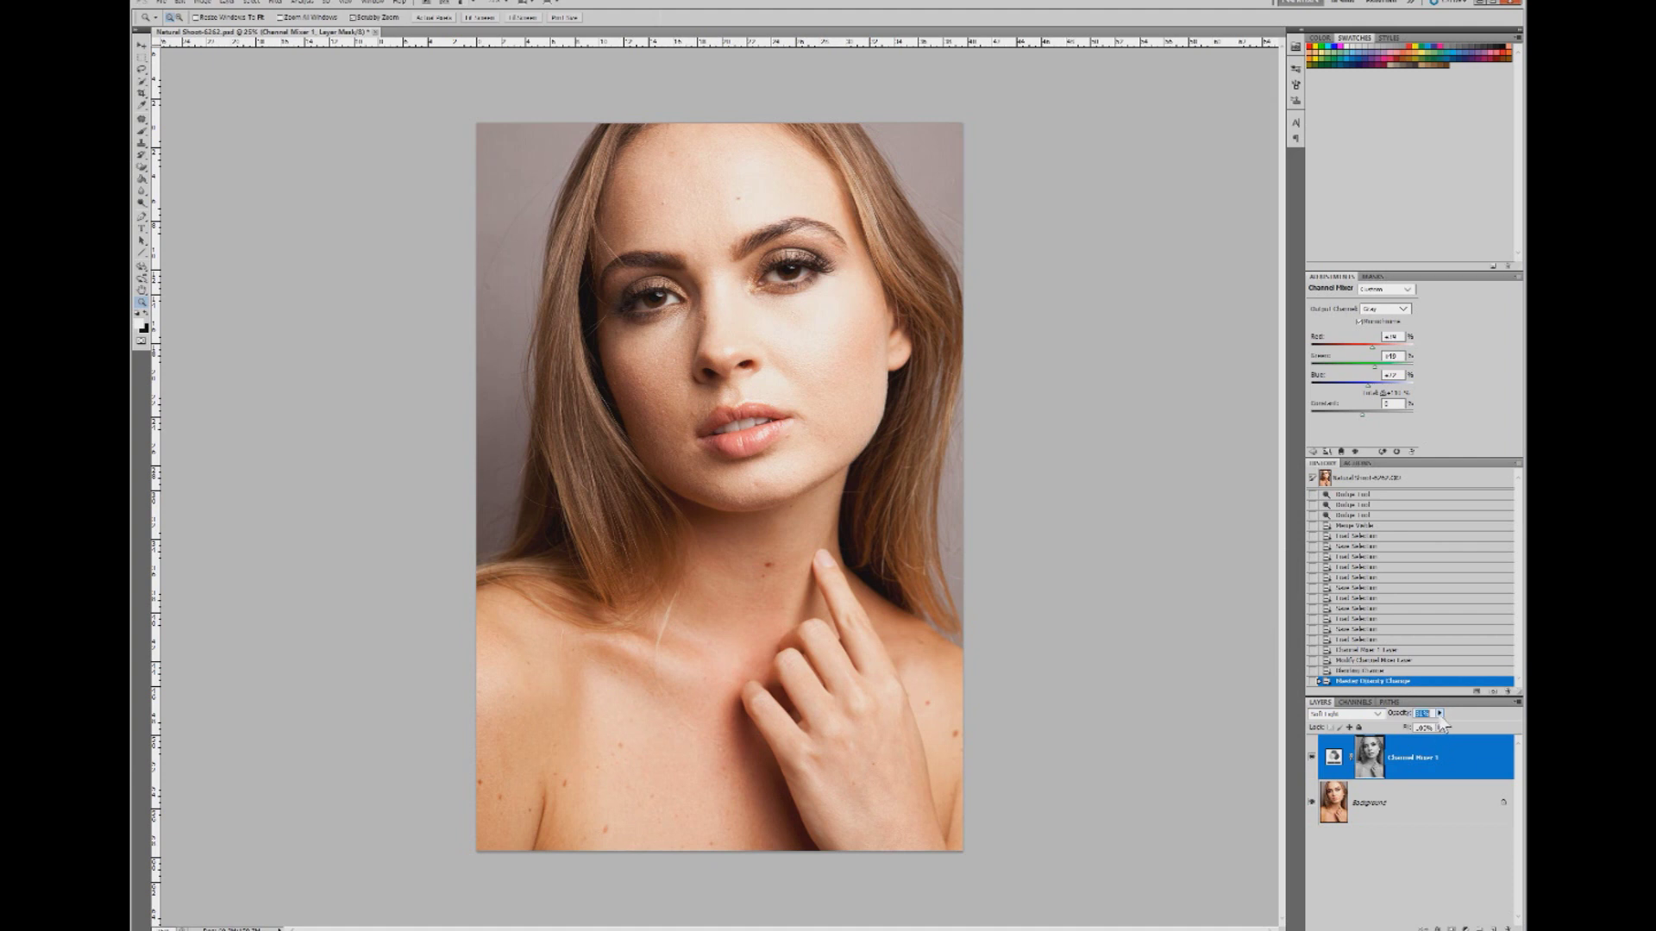
# - Compare the portrait with and without the Channel Mixer layer and reduce the layer's opacity further
pyautogui.click(1311, 757)
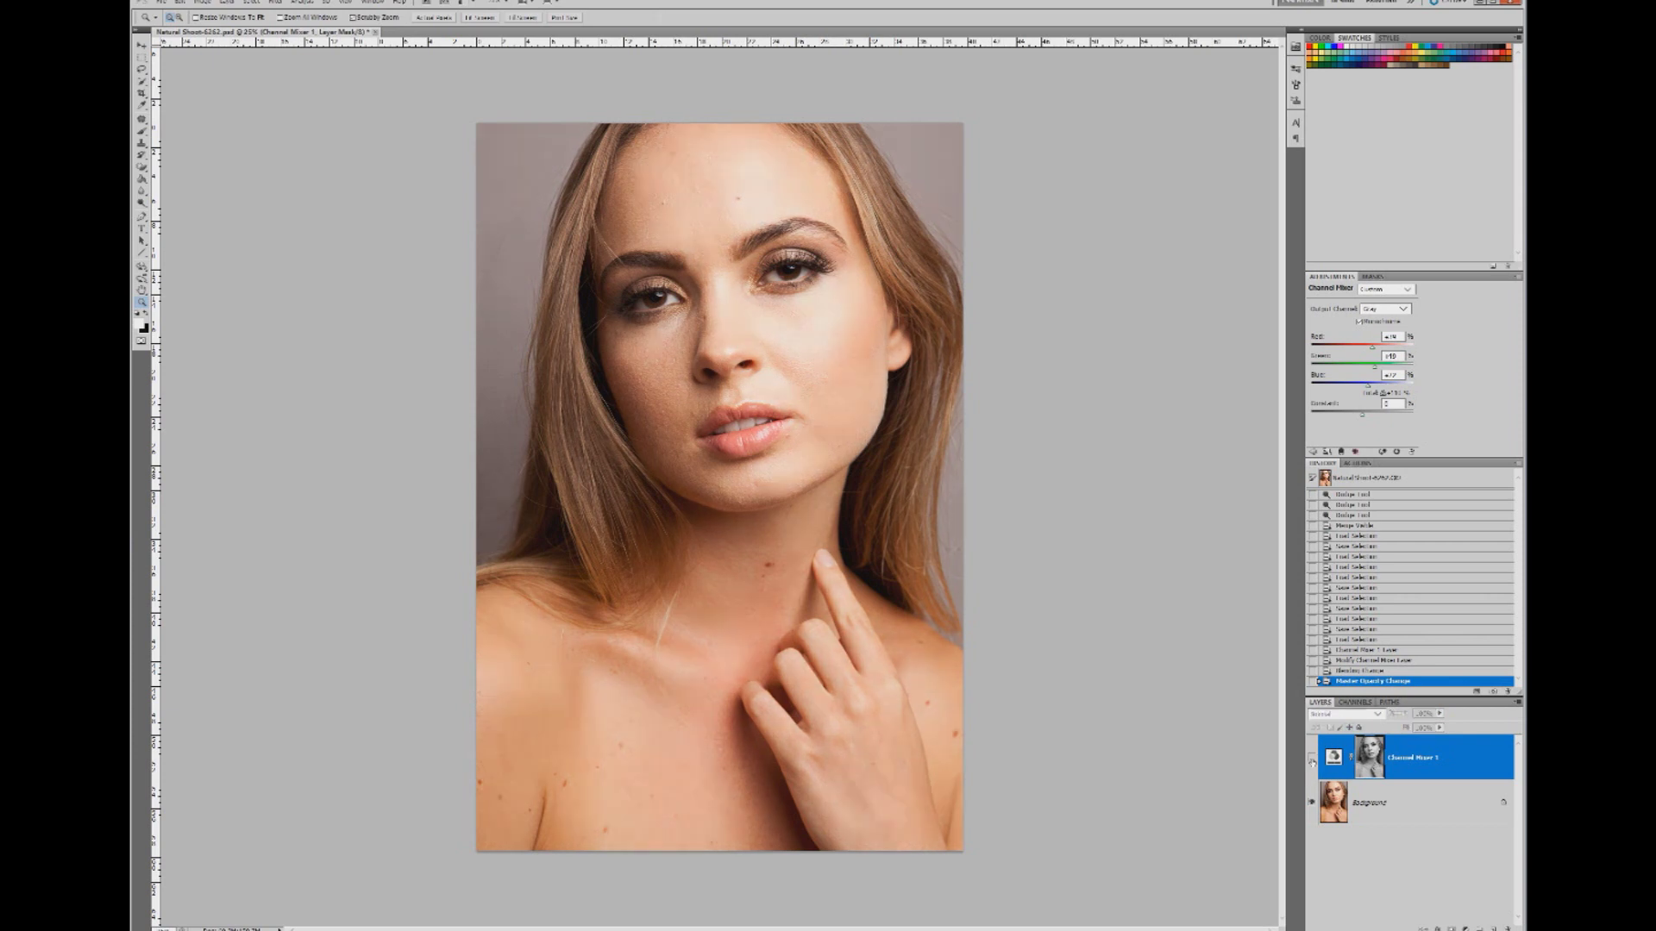
pyautogui.click(1312, 757)
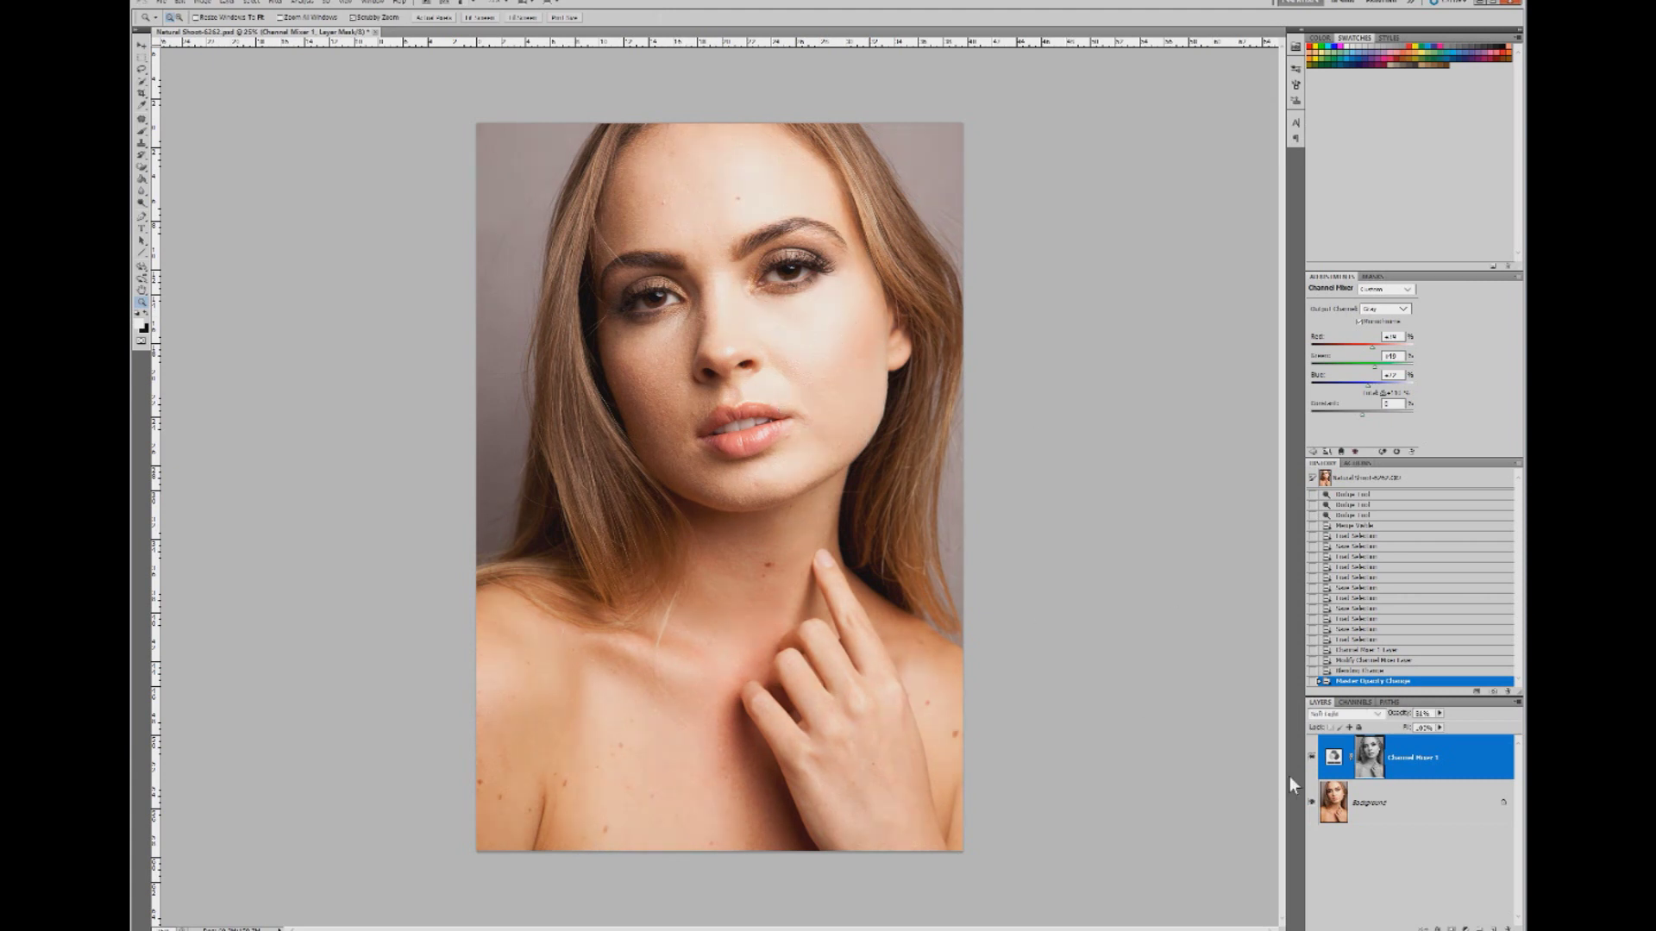
pyautogui.click(1439, 713)
pyautogui.click(1432, 726)
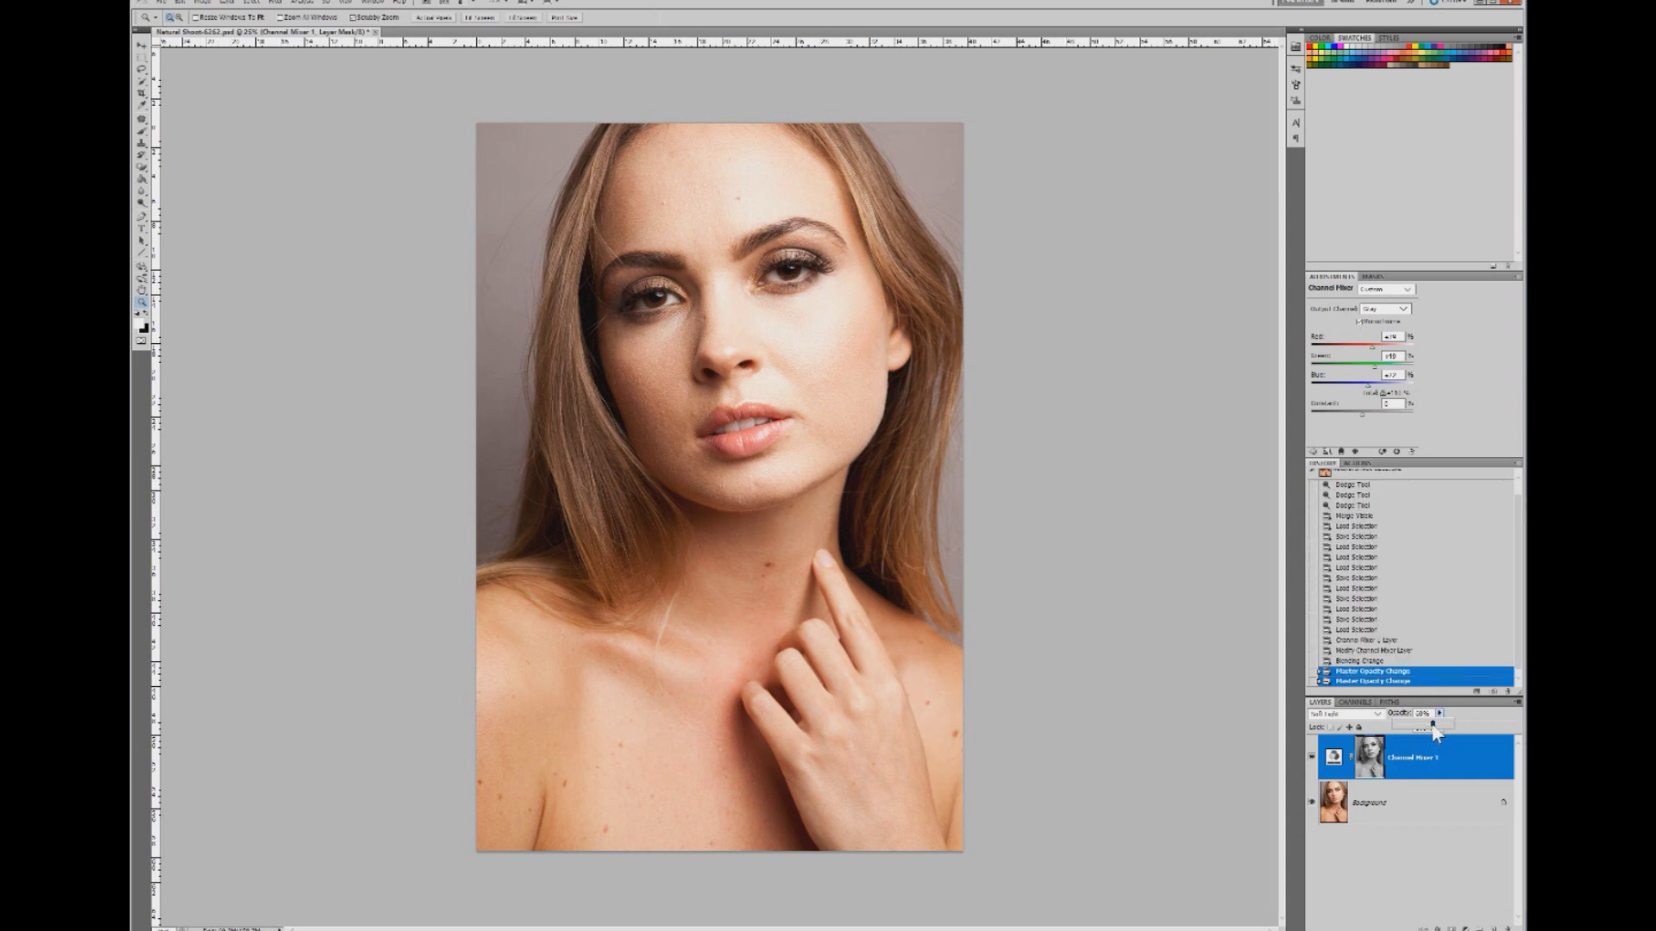
pyautogui.press('Return')
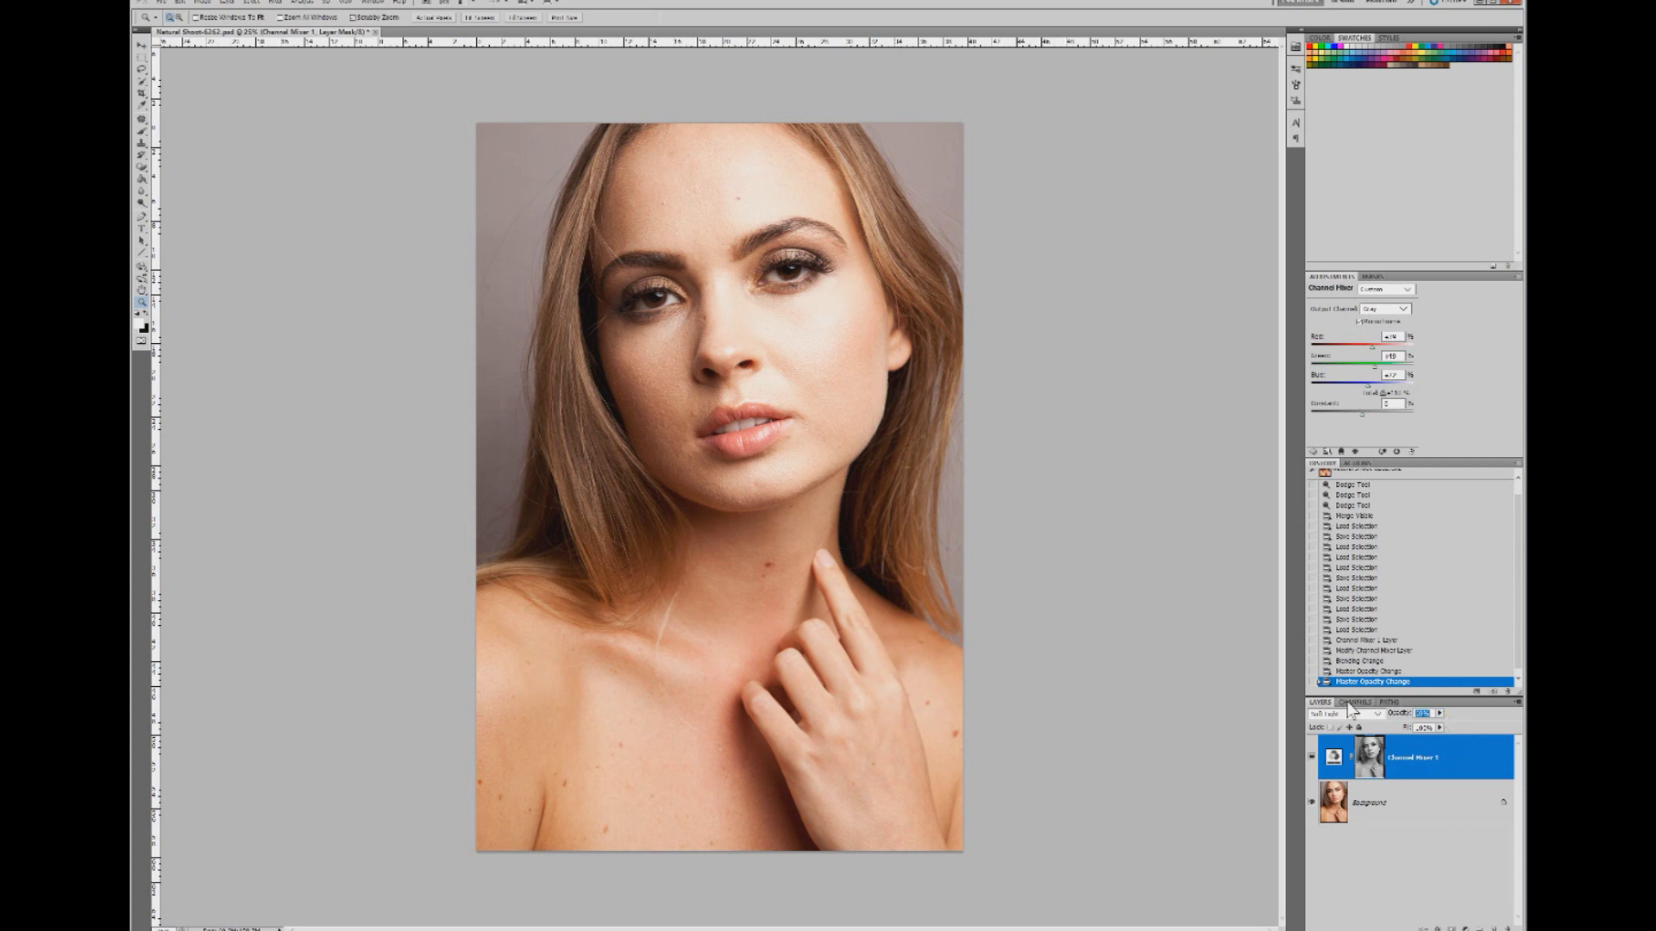
# - Load Alpha 2 as a selection and add a Curves adjustment layer masked by it
pyautogui.click(1354, 702)
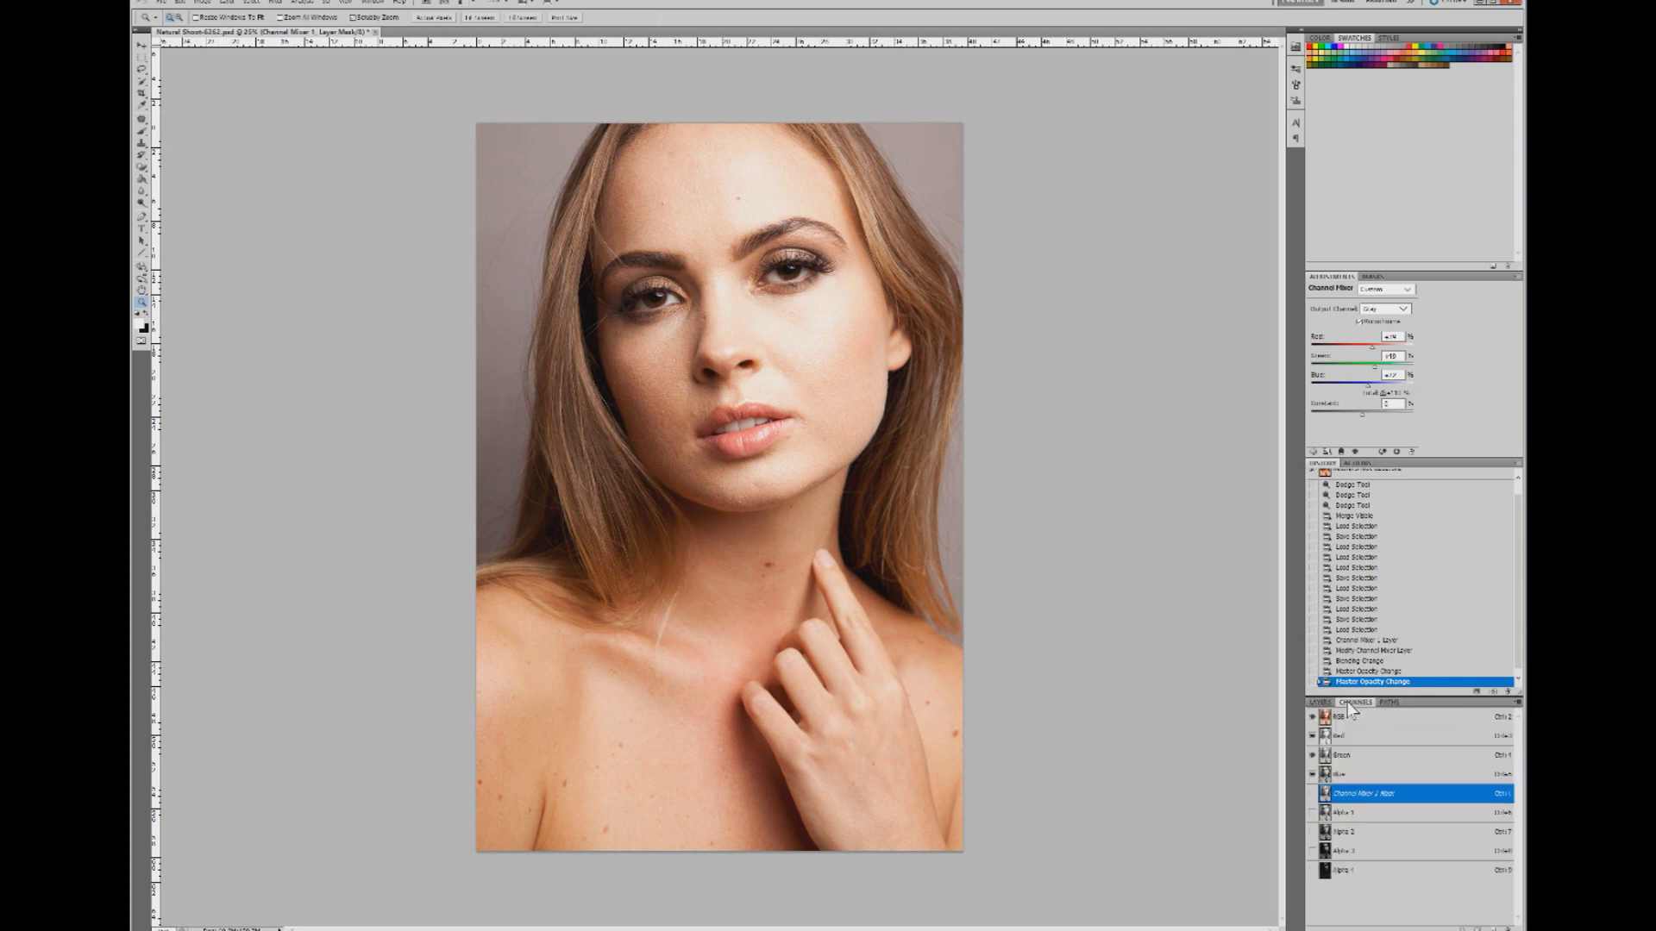
pyautogui.keyDown('ctrl'); pyautogui.click(1356, 835); pyautogui.keyUp('ctrl')
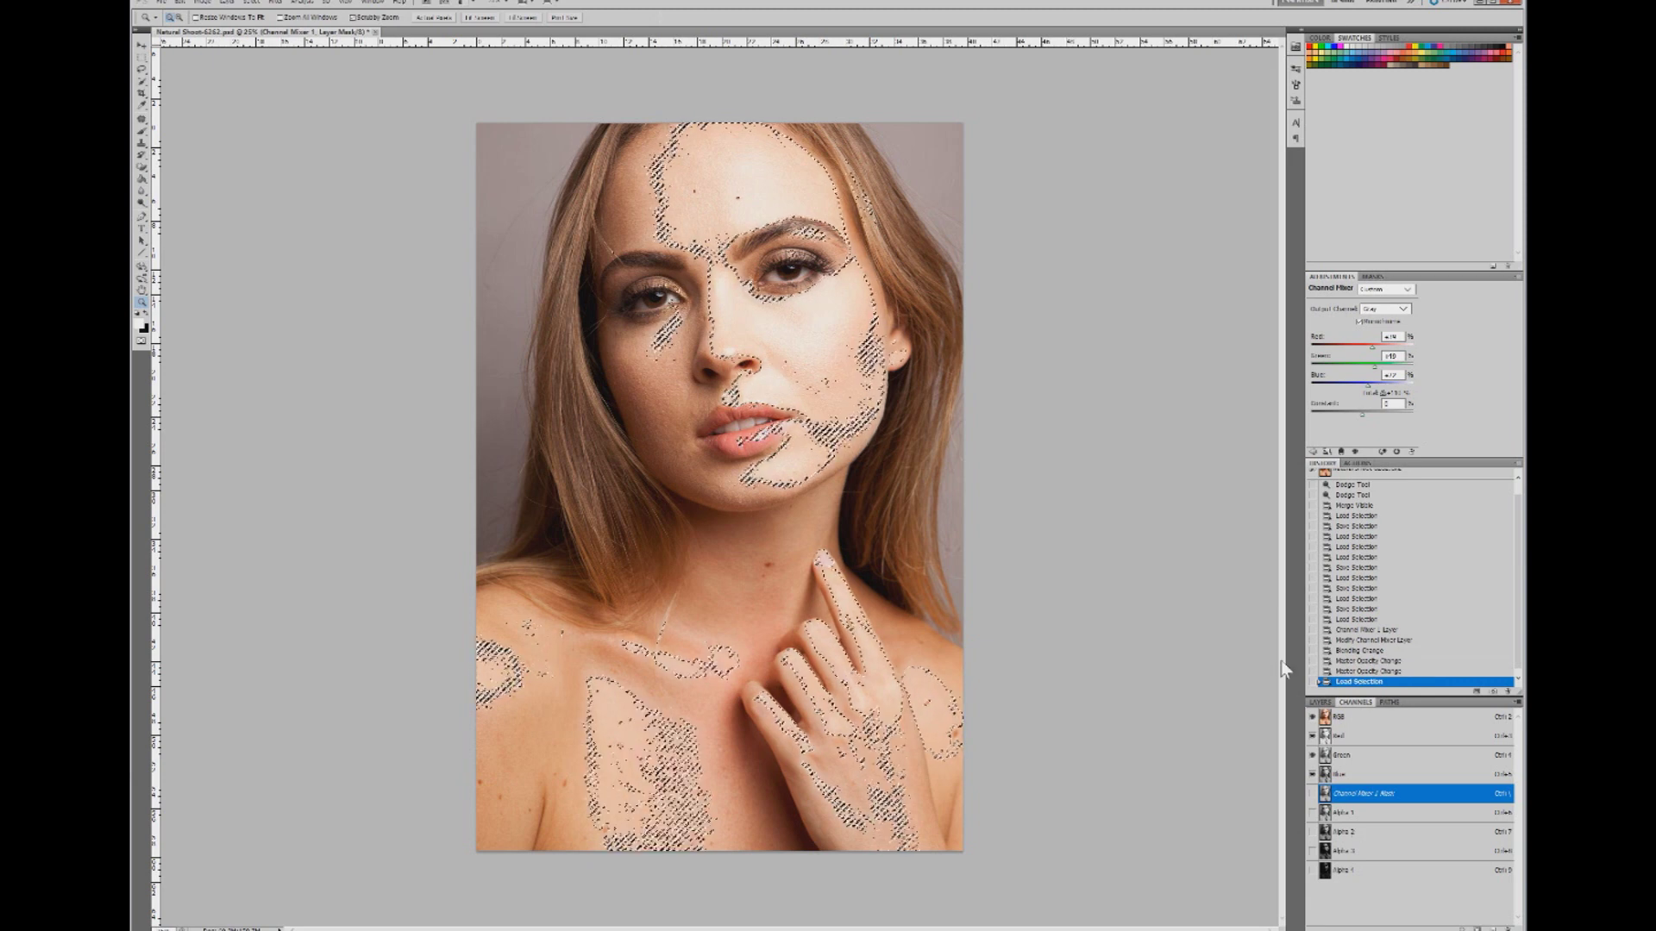
pyautogui.click(1319, 702)
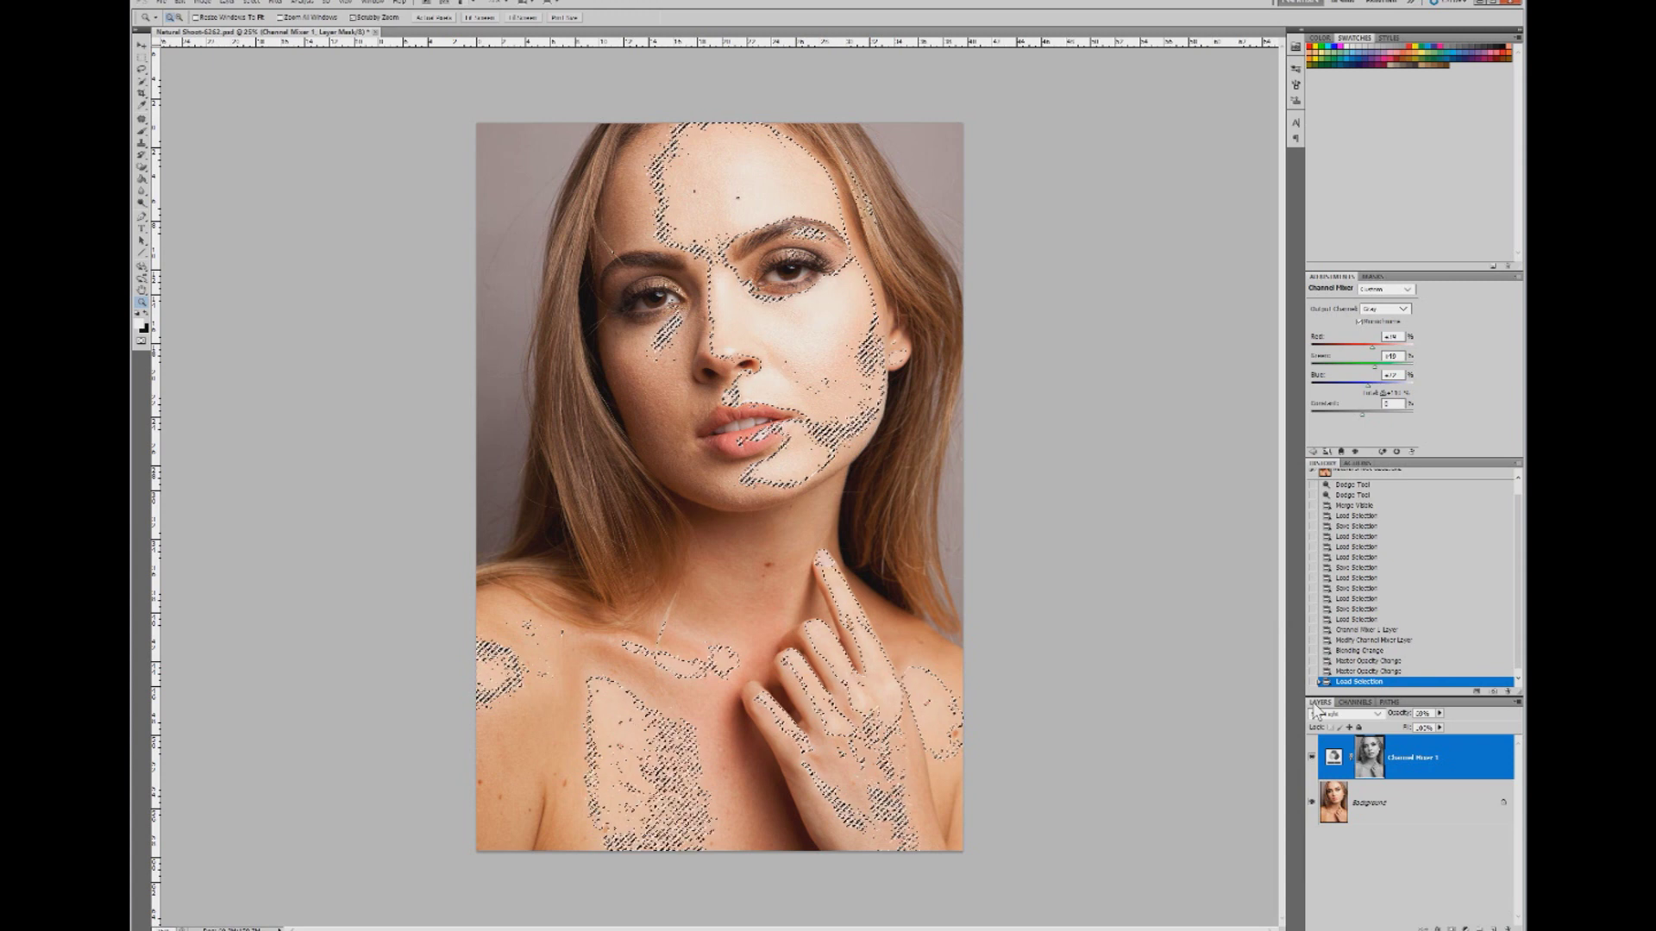
pyautogui.click(1463, 927)
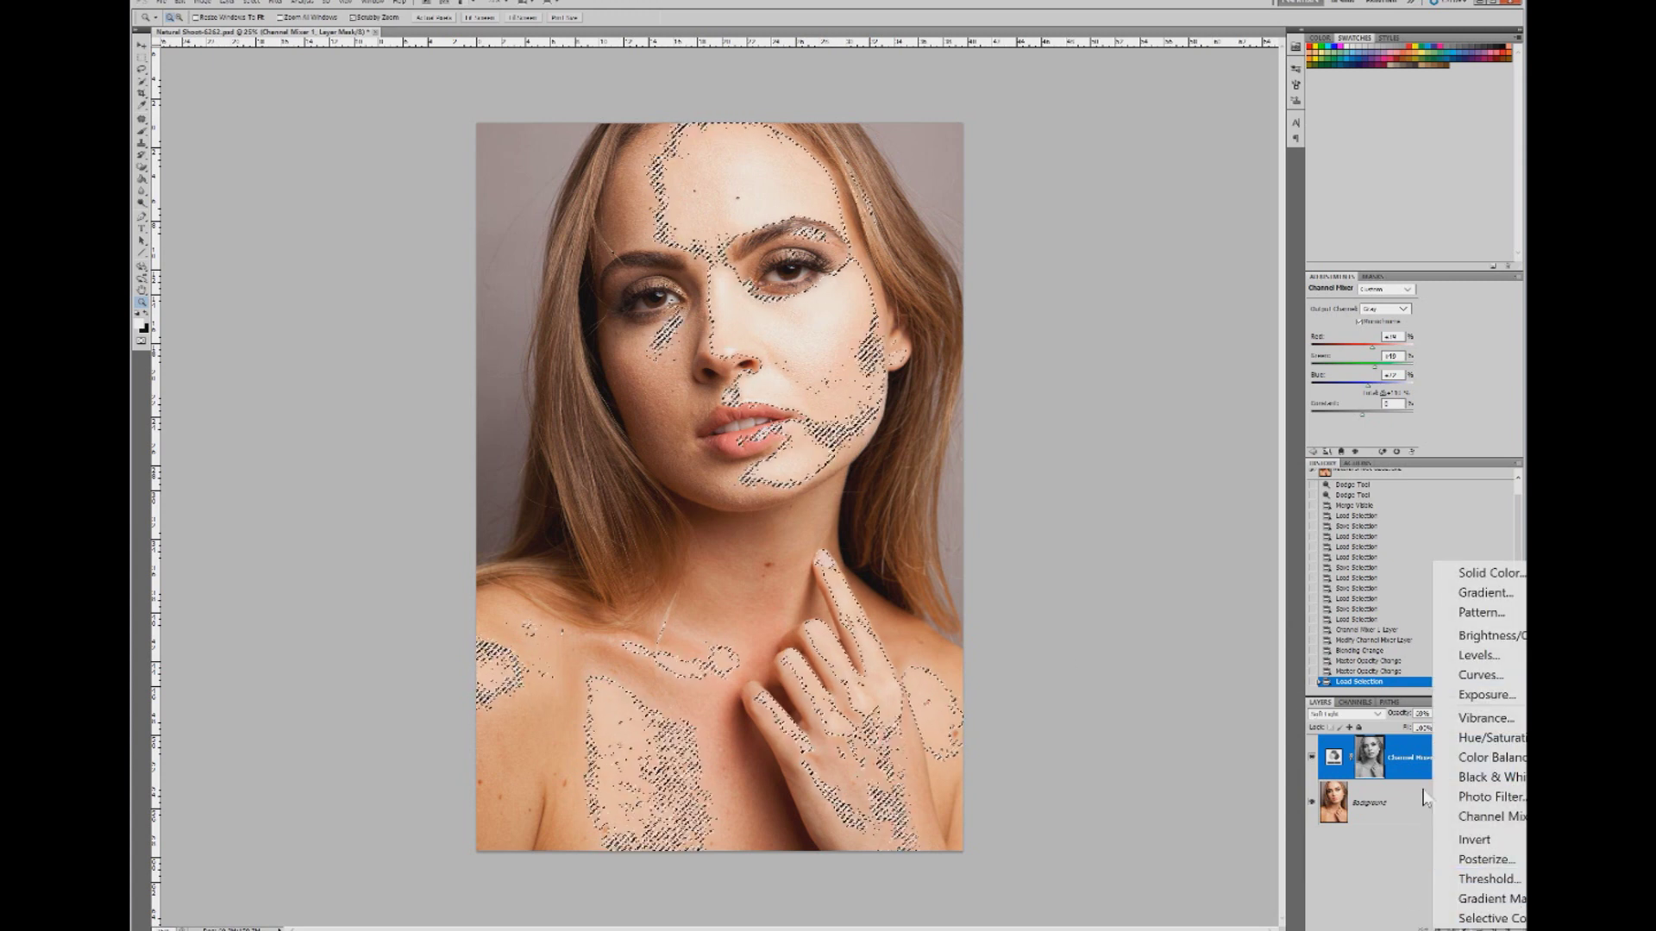
pyautogui.click(1483, 675)
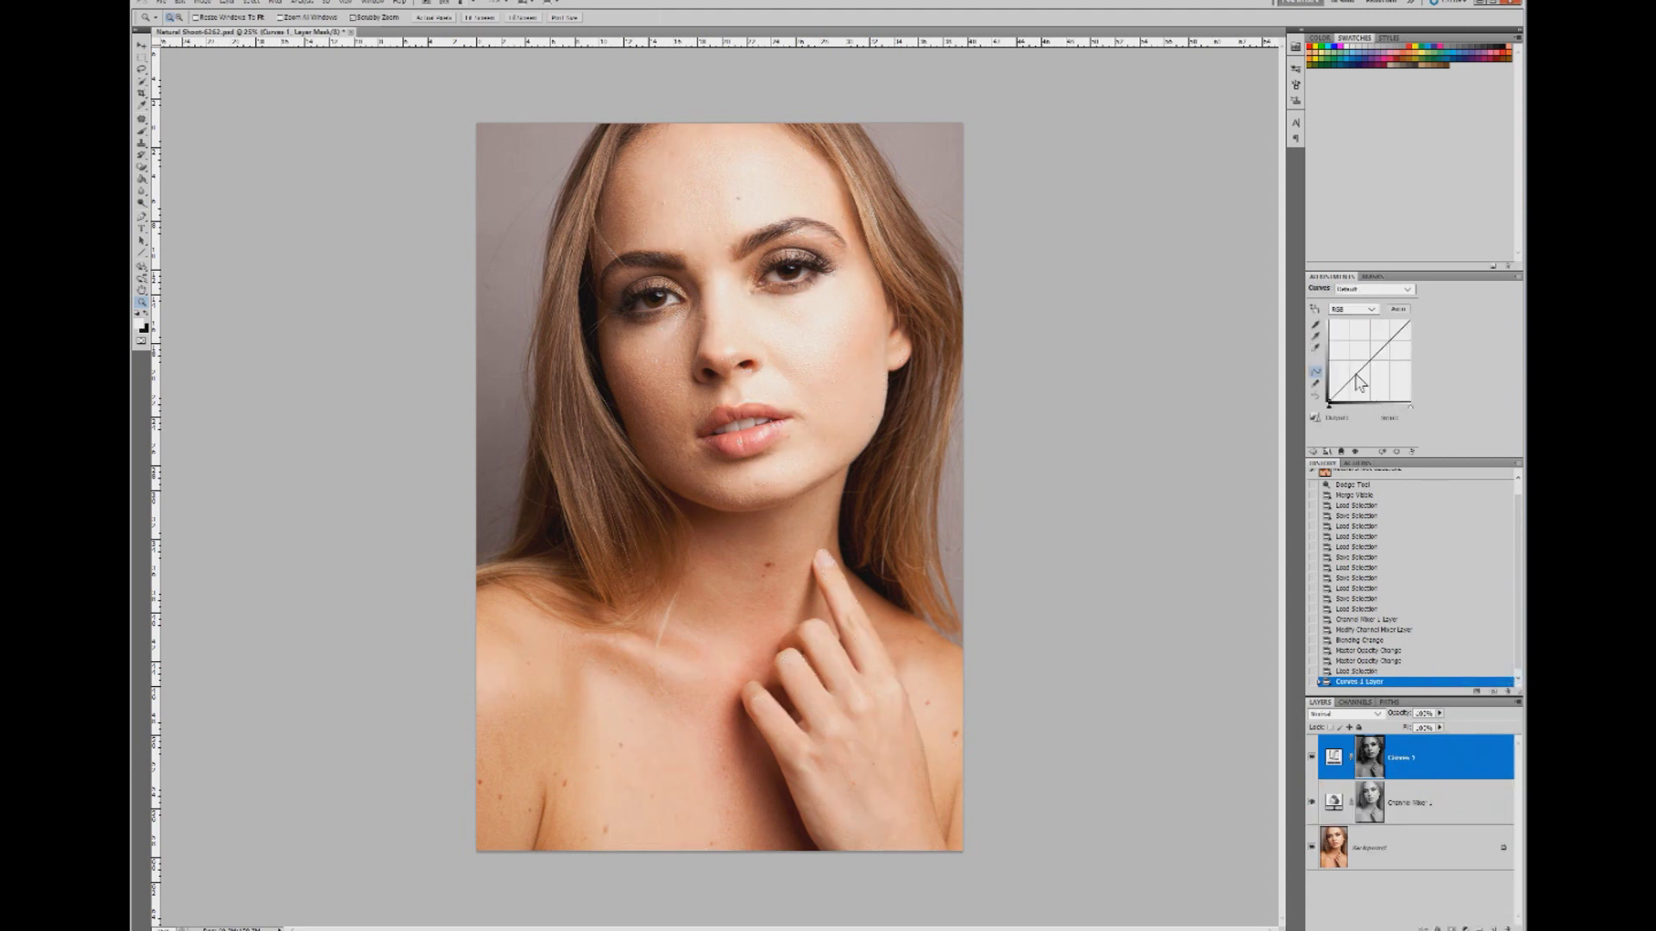
# - Shape the RGB curve with shadow, midtone and highlight points to fine-tune contrast in the masked tones
pyautogui.moveTo(1384, 343); pyautogui.dragTo(1384, 343)
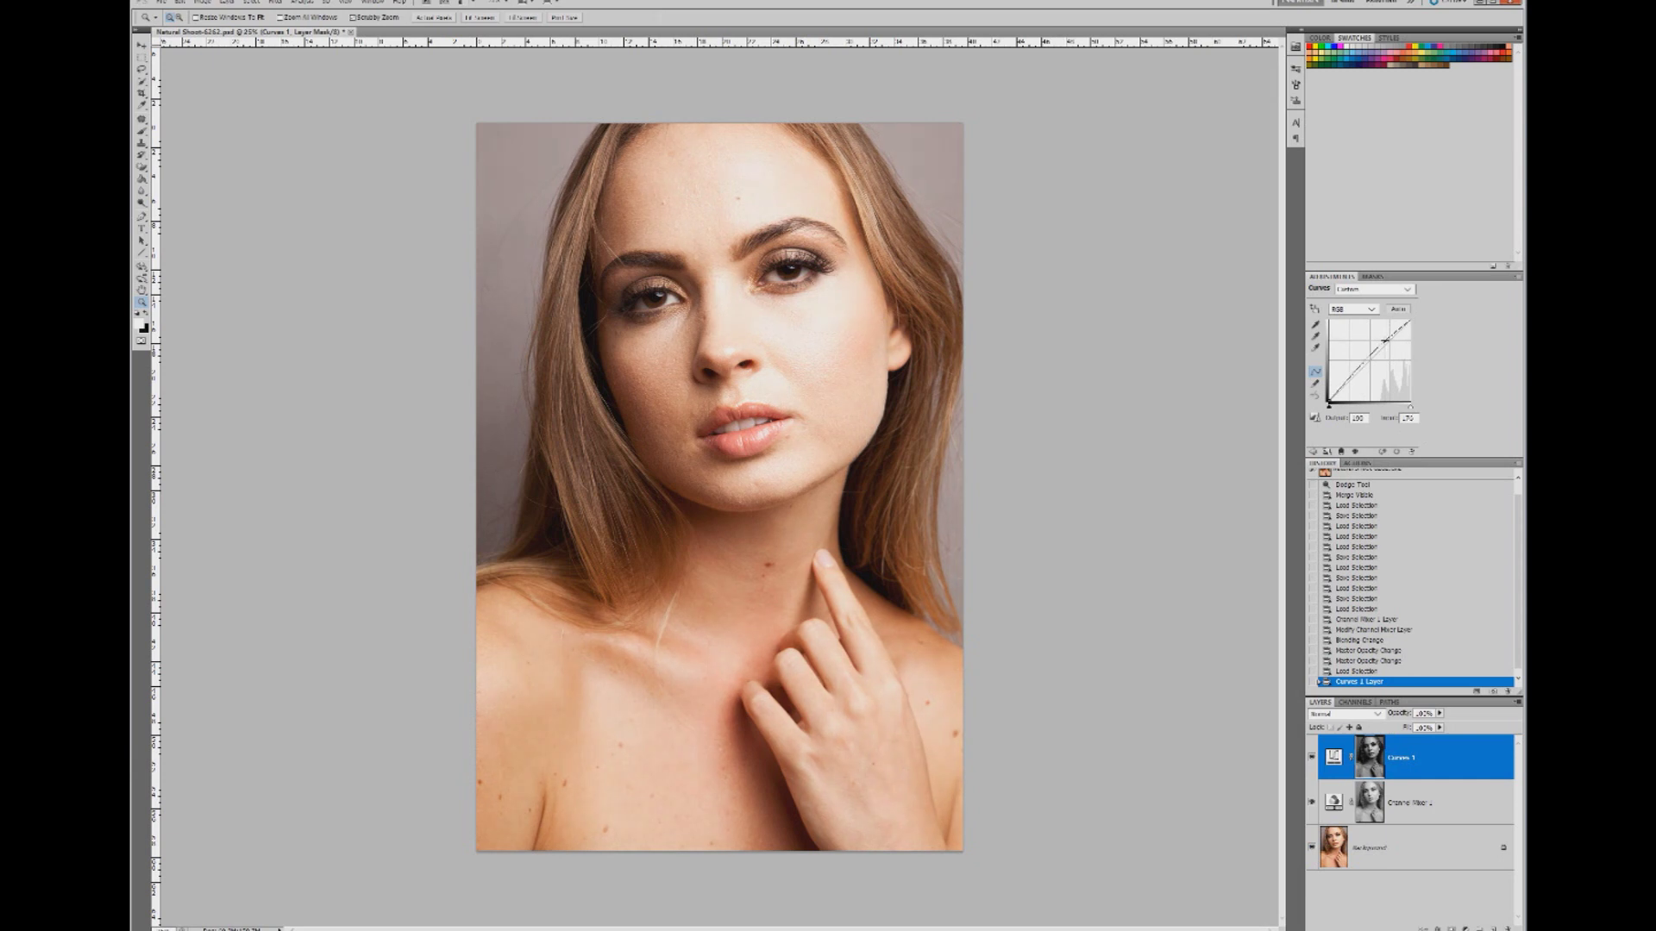
pyautogui.click(1350, 381)
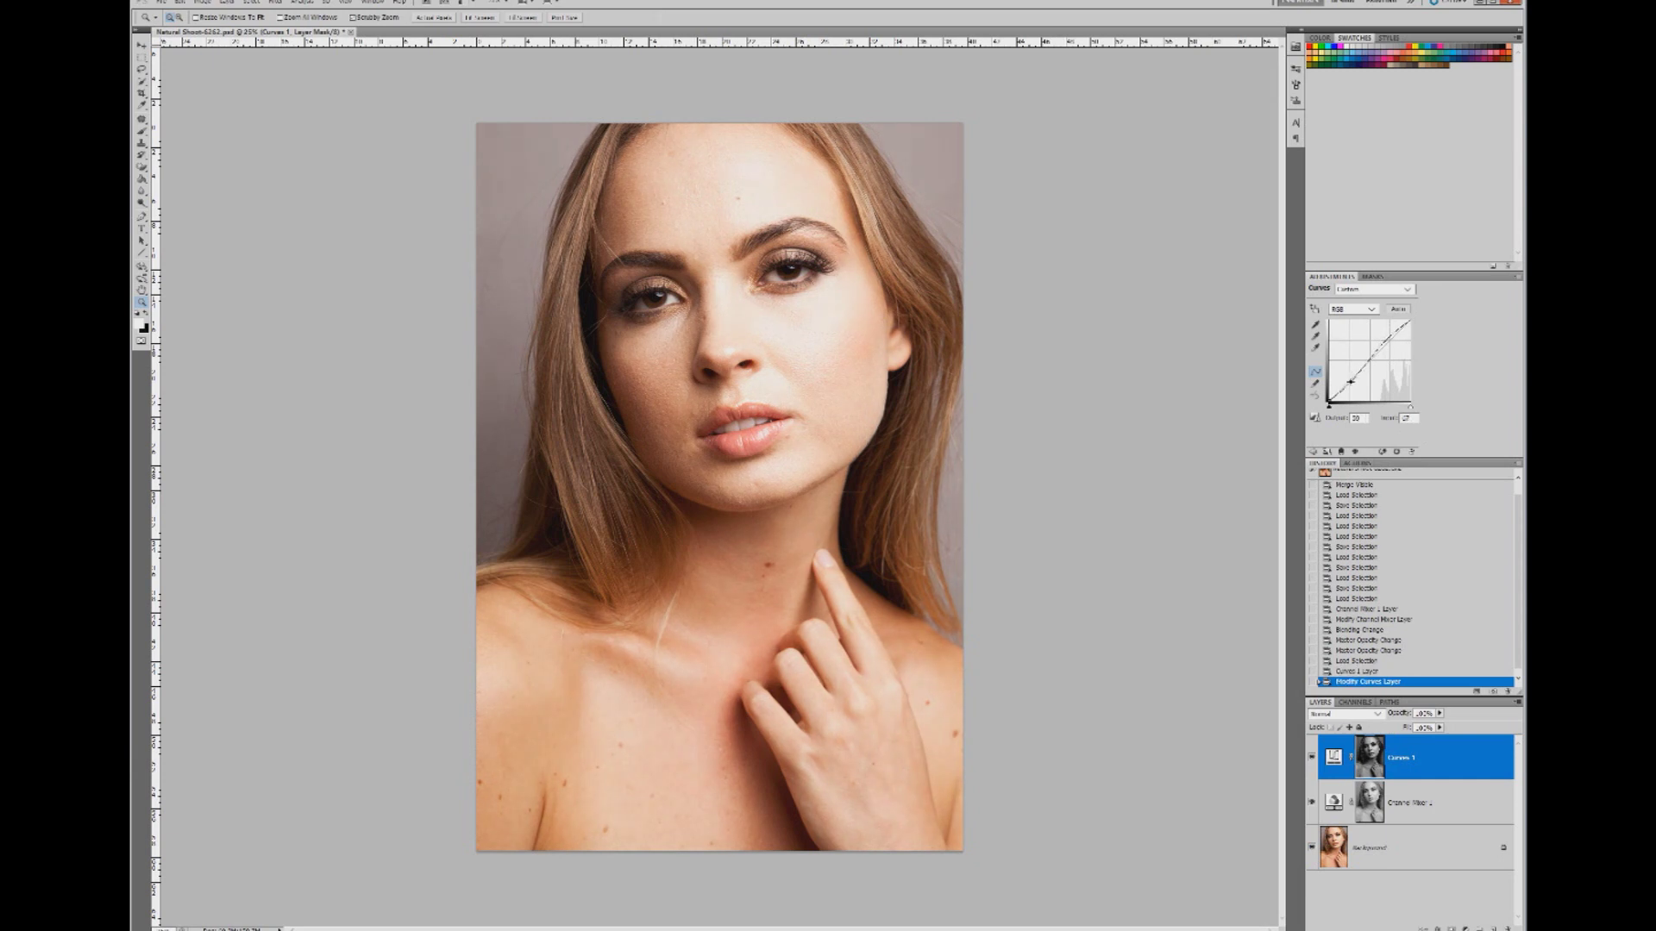
pyautogui.moveTo(1350, 380); pyautogui.dragTo(1394, 329)
pyautogui.moveTo(1363, 361); pyautogui.dragTo(1396, 333)
# - Load Alpha 3 as a selection and add a Levels adjustment layer masked by it
pyautogui.click(1355, 704)
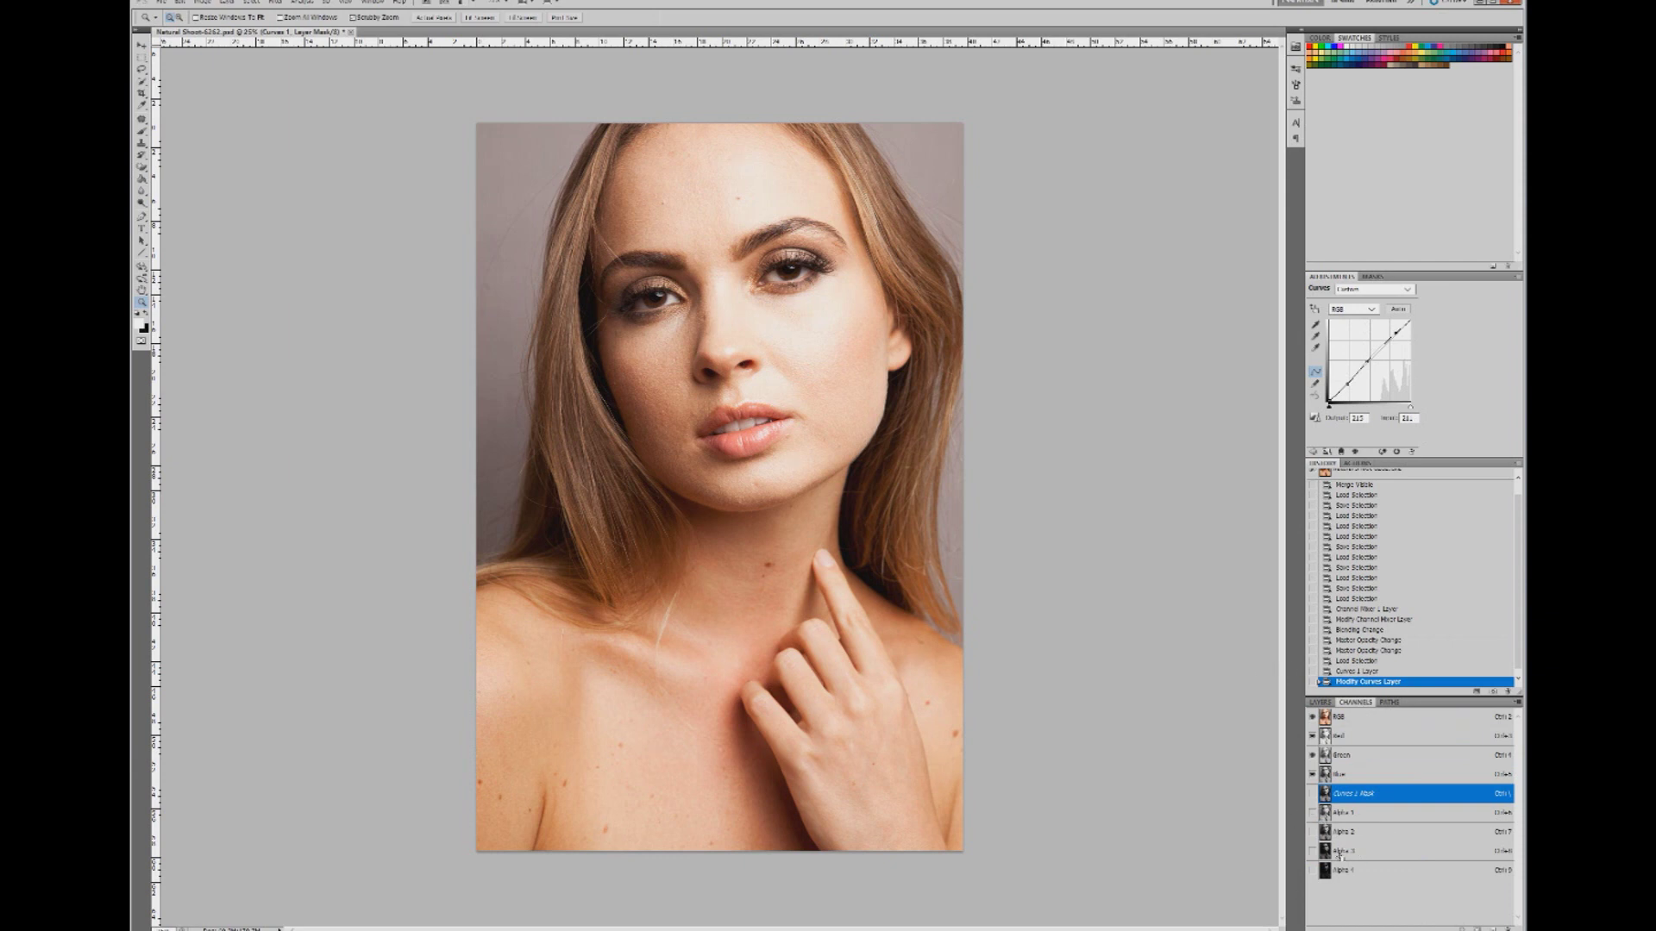
pyautogui.keyDown('ctrl'); pyautogui.click(1341, 856); pyautogui.keyUp('ctrl')
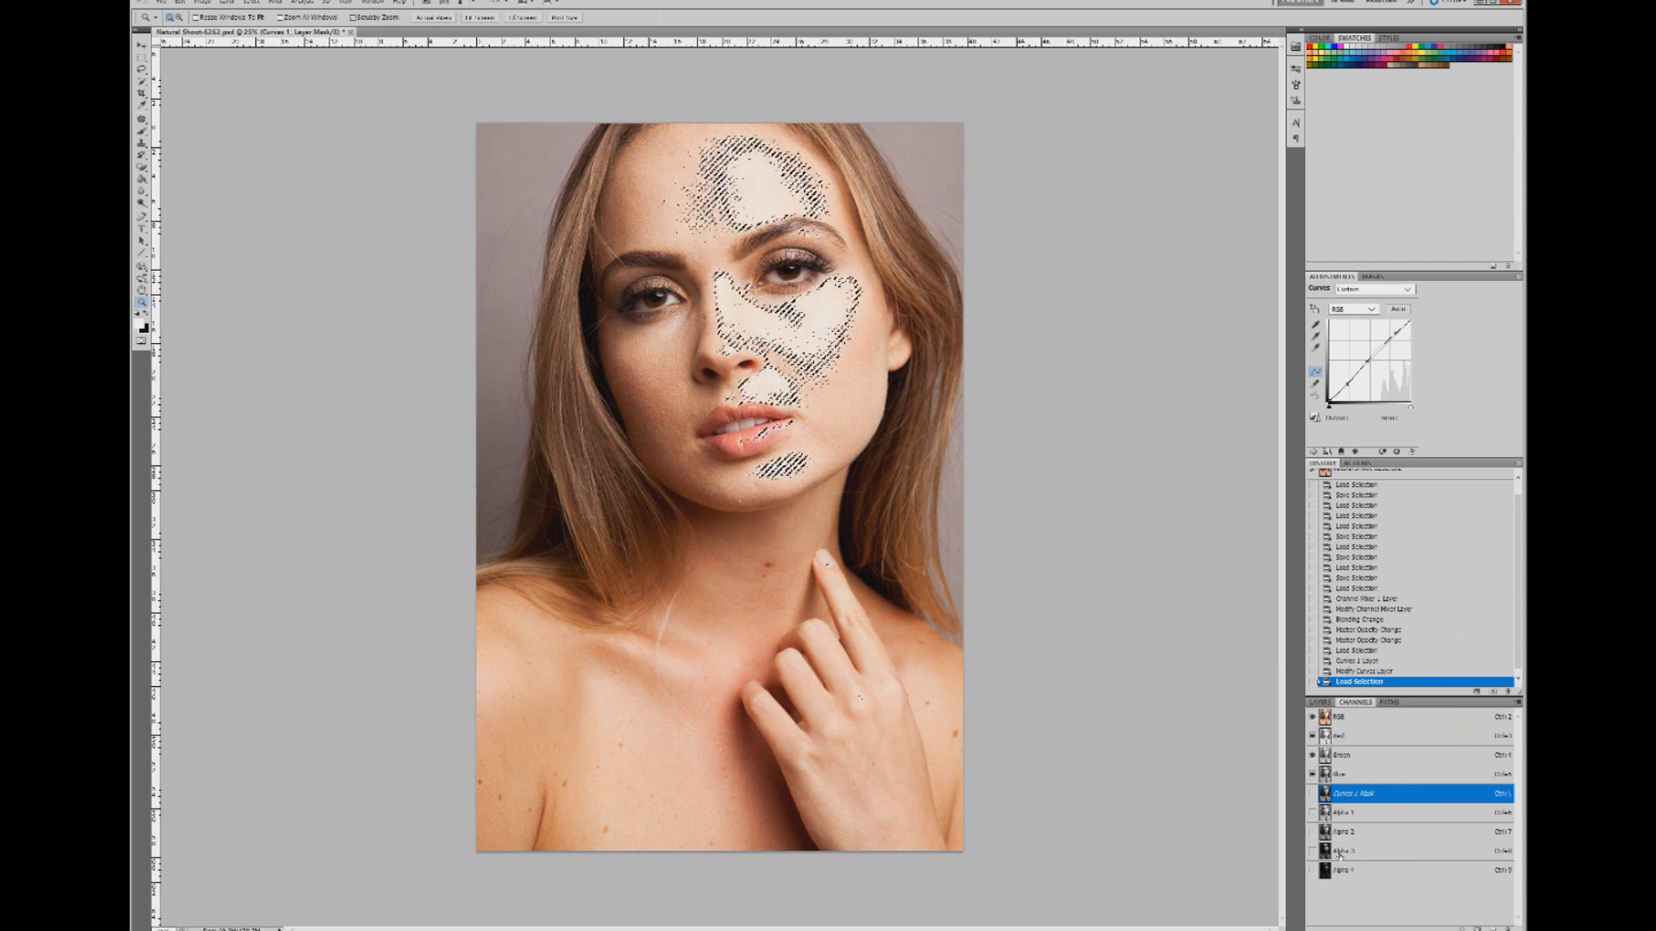
pyautogui.click(1317, 702)
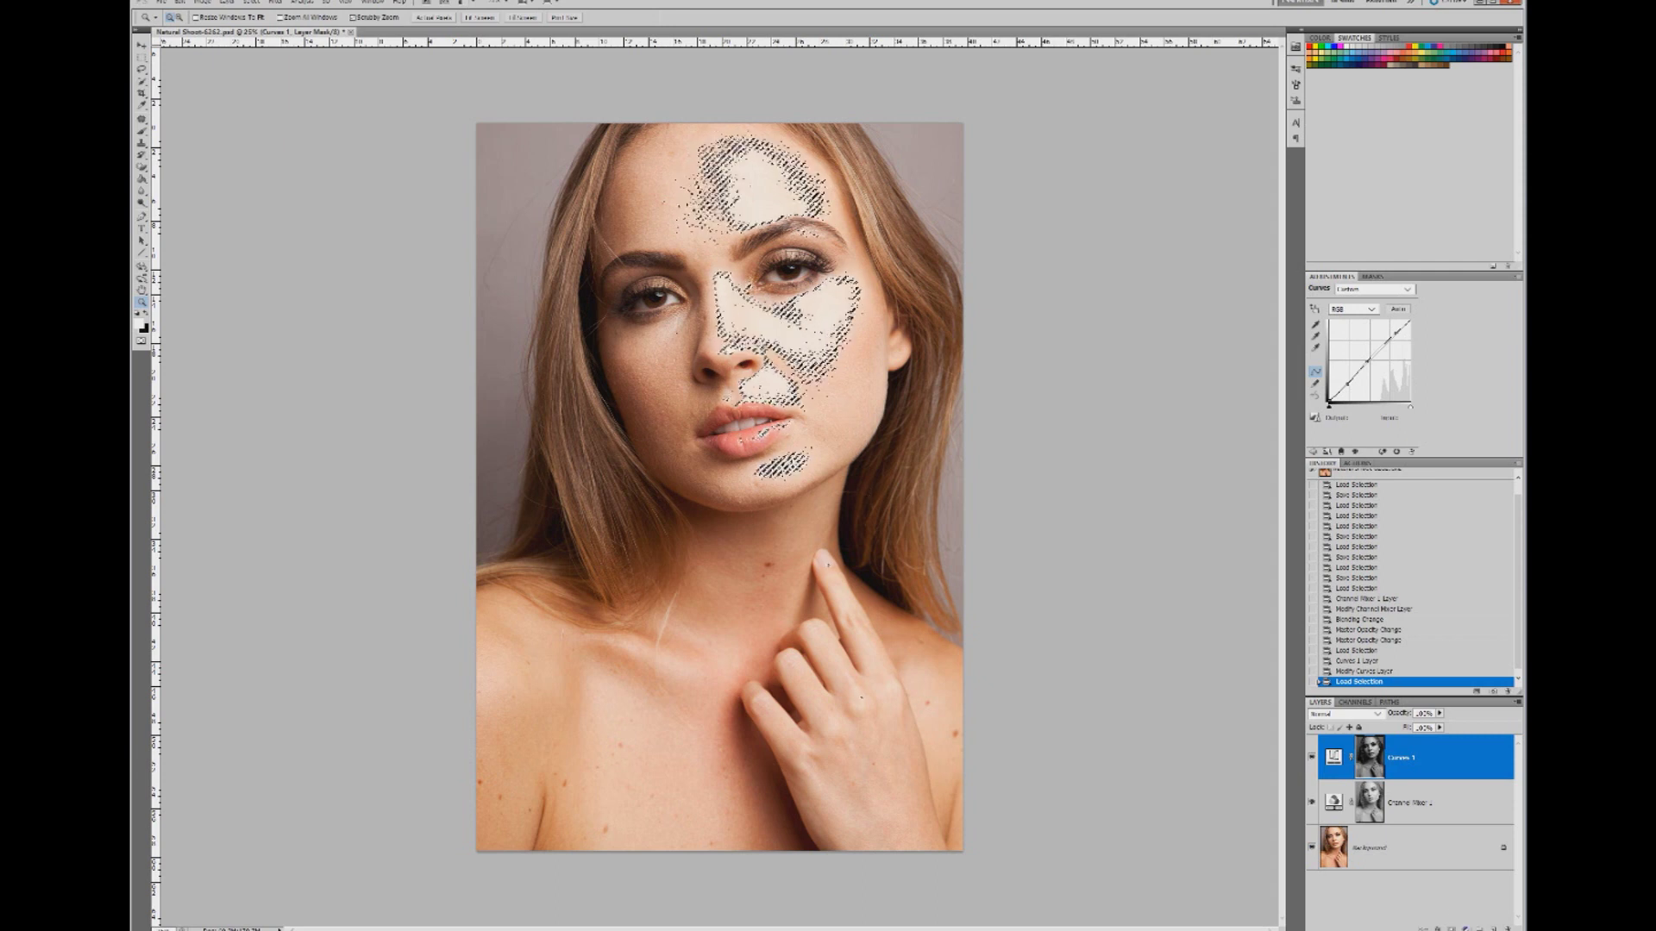
pyautogui.click(1463, 927)
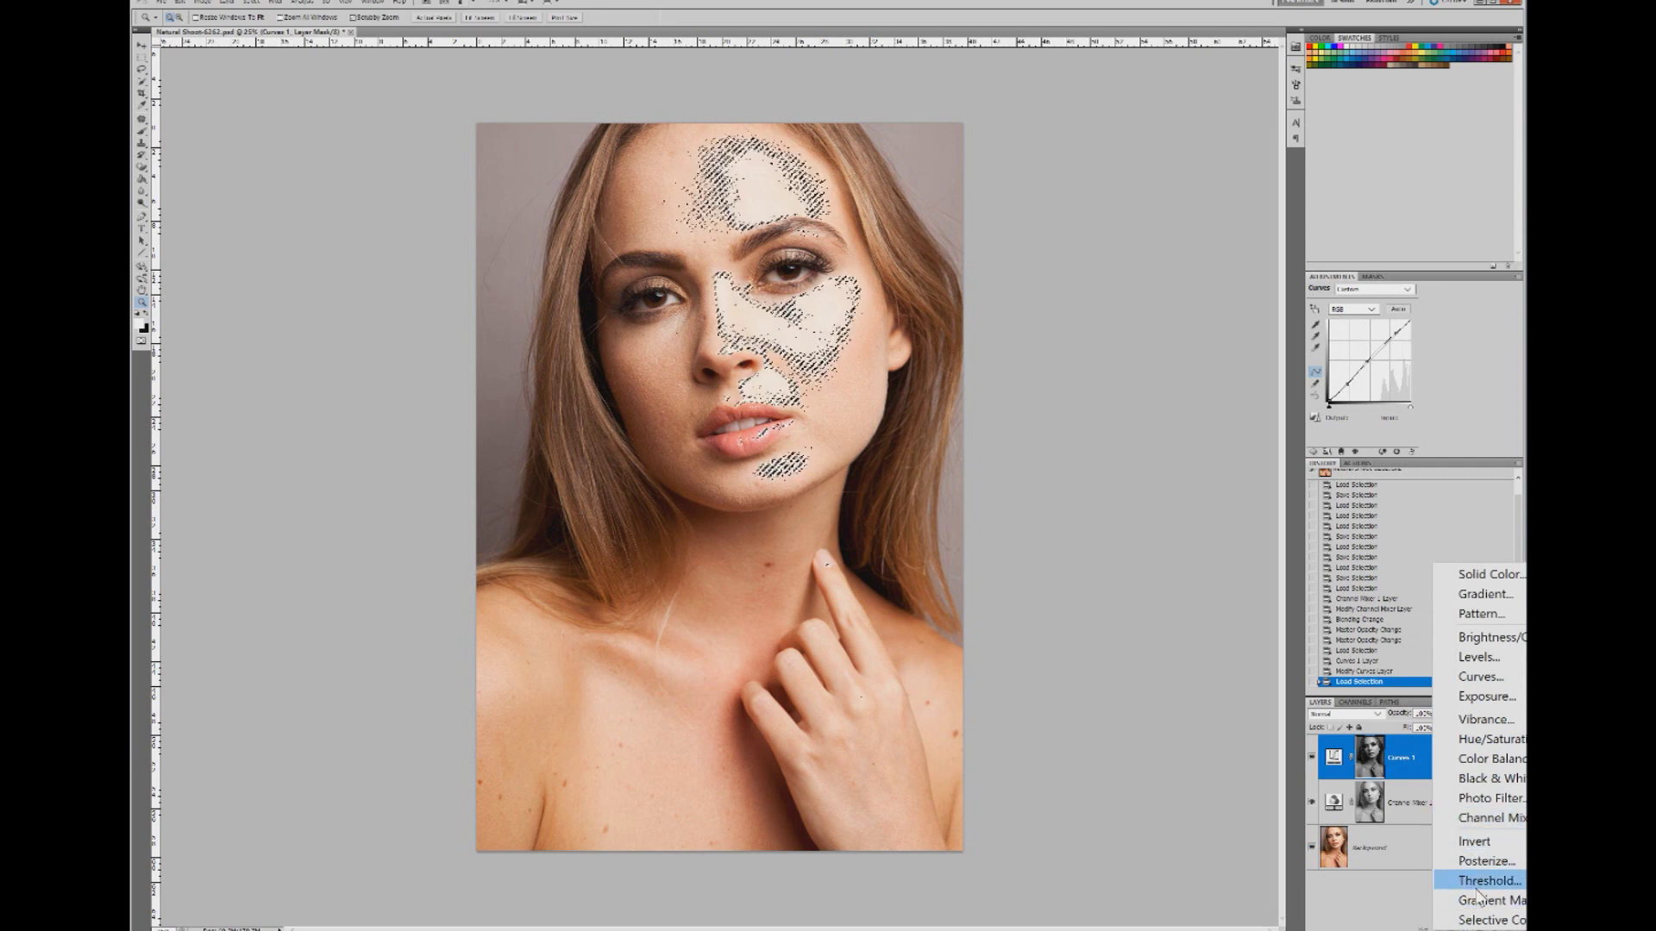
pyautogui.click(1476, 657)
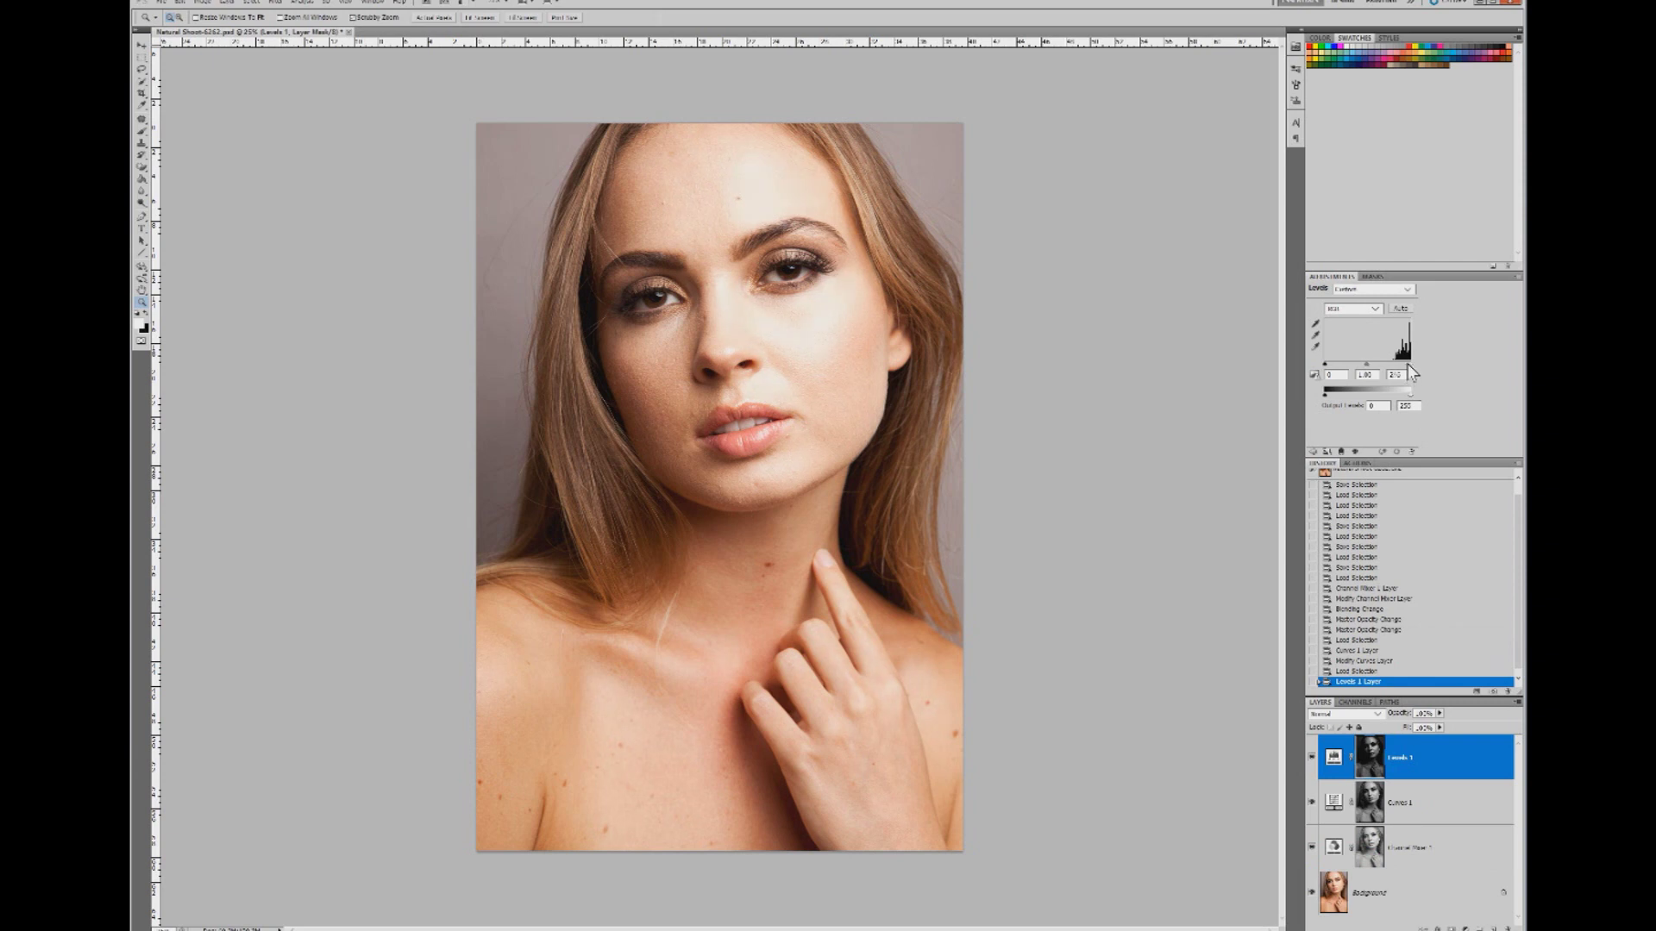
# - Darken the Levels midtones and pull the white input level slightly below 255
pyautogui.moveTo(1411, 371); pyautogui.dragTo(1379, 374)
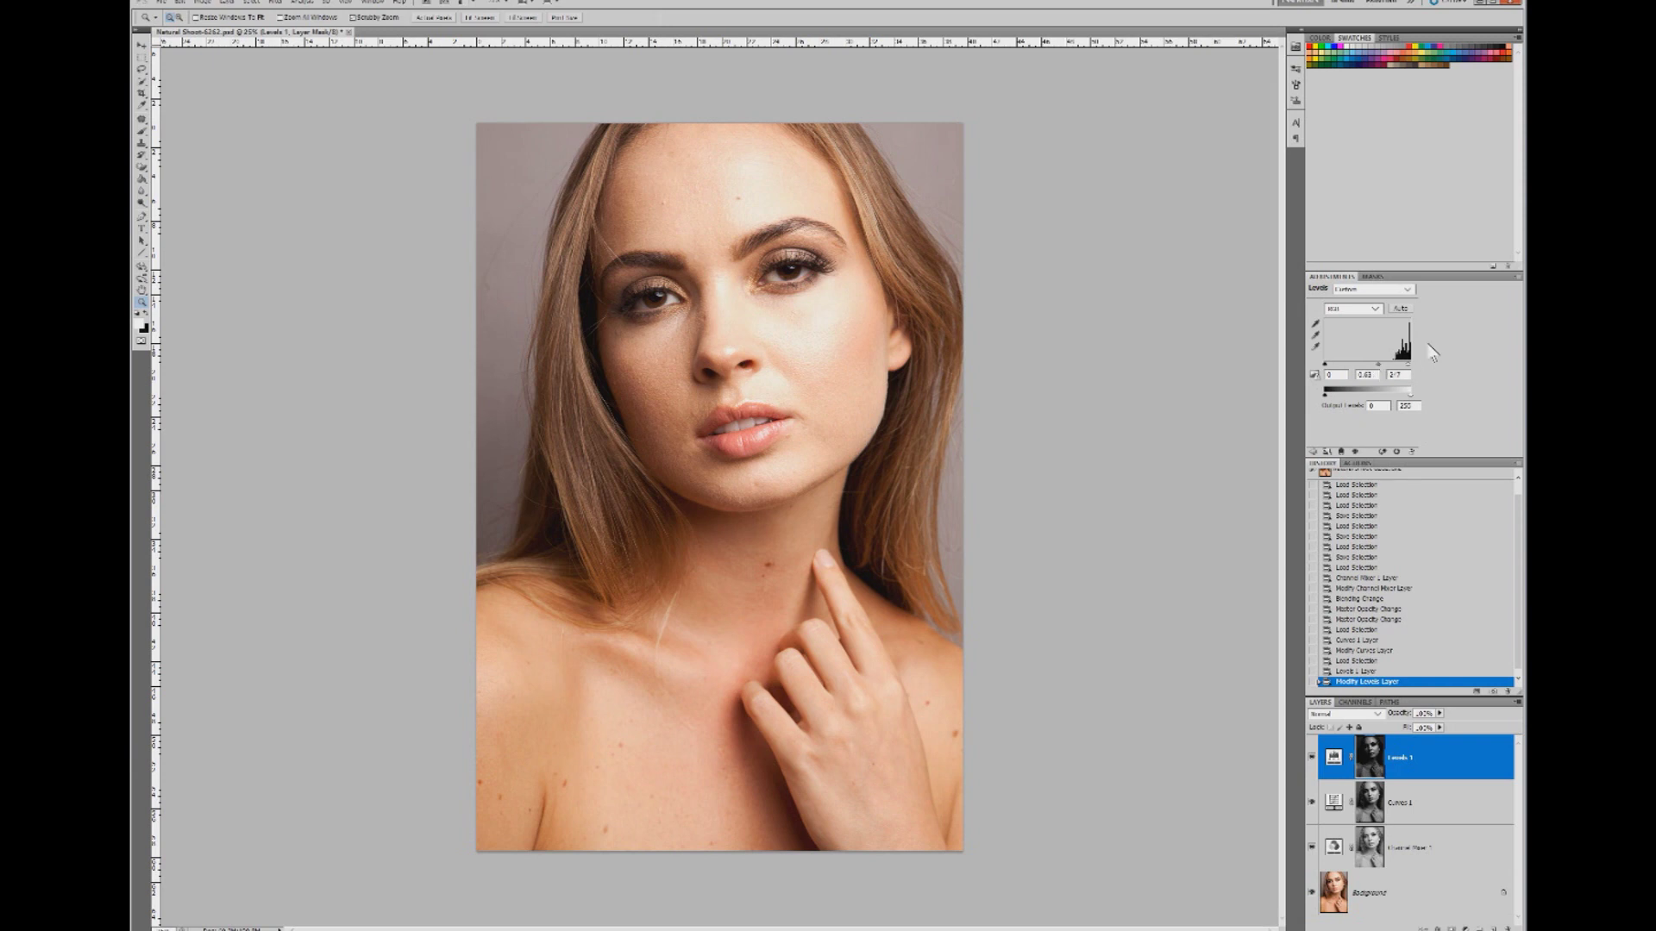
pyautogui.moveTo(1407, 372); pyautogui.dragTo(1413, 377)
# - Compare the originally opened portrait with the adjusted version stored as Snapshot 1 in the history
pyautogui.moveTo(1519, 576); pyautogui.dragTo(1521, 546)
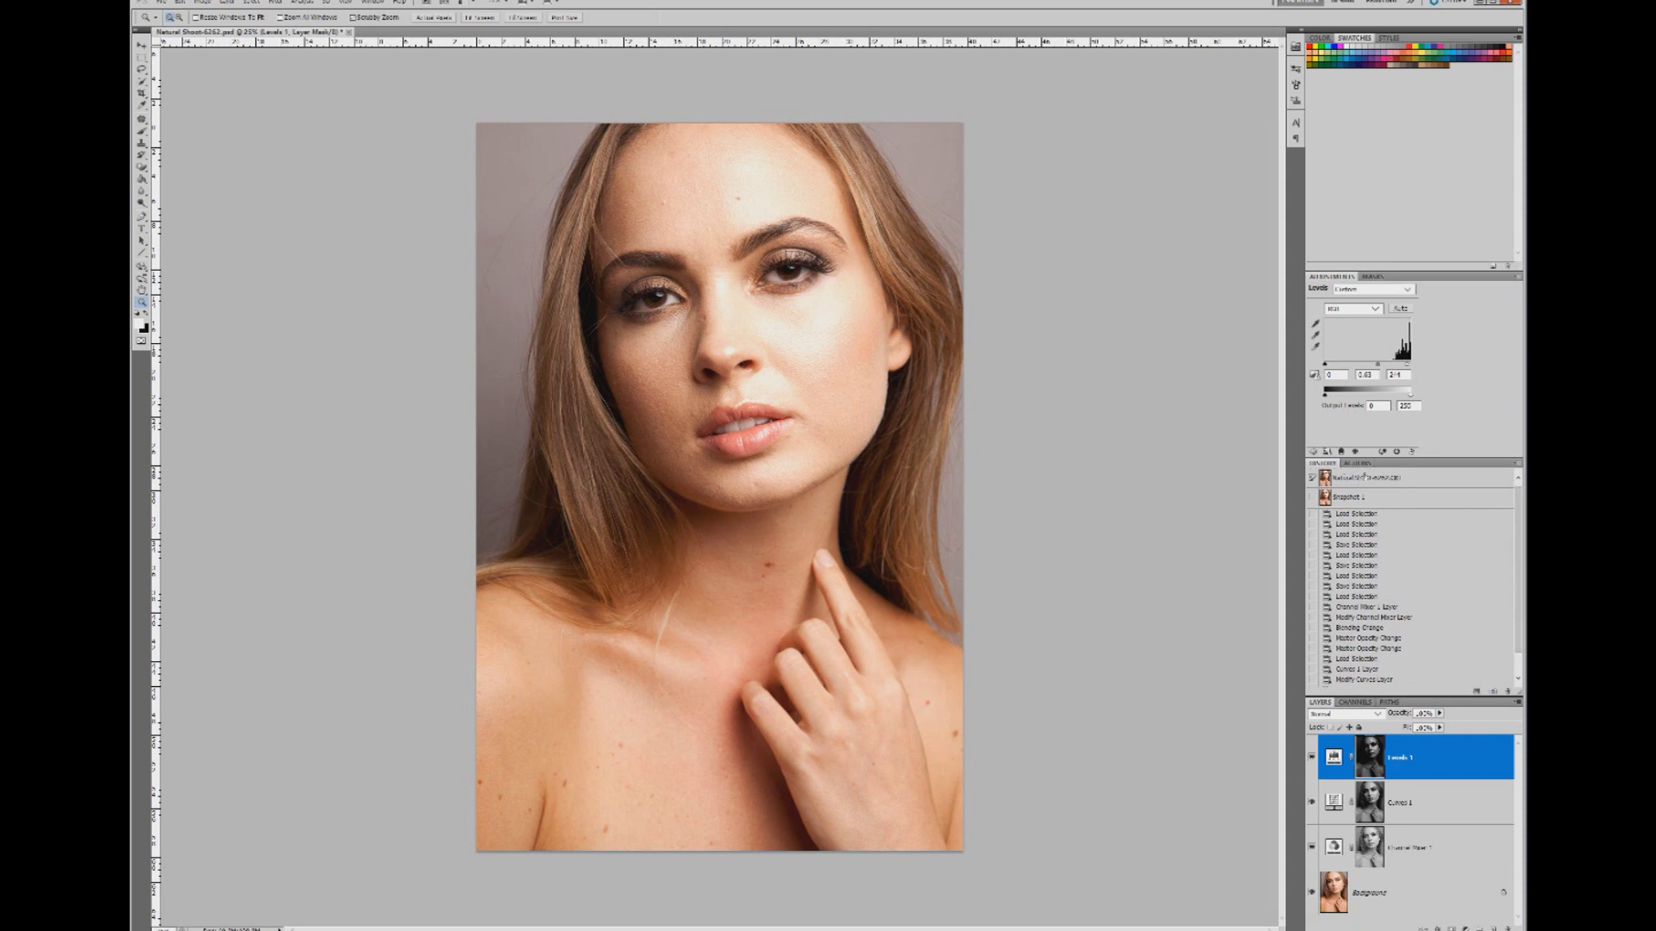
pyautogui.click(1364, 477)
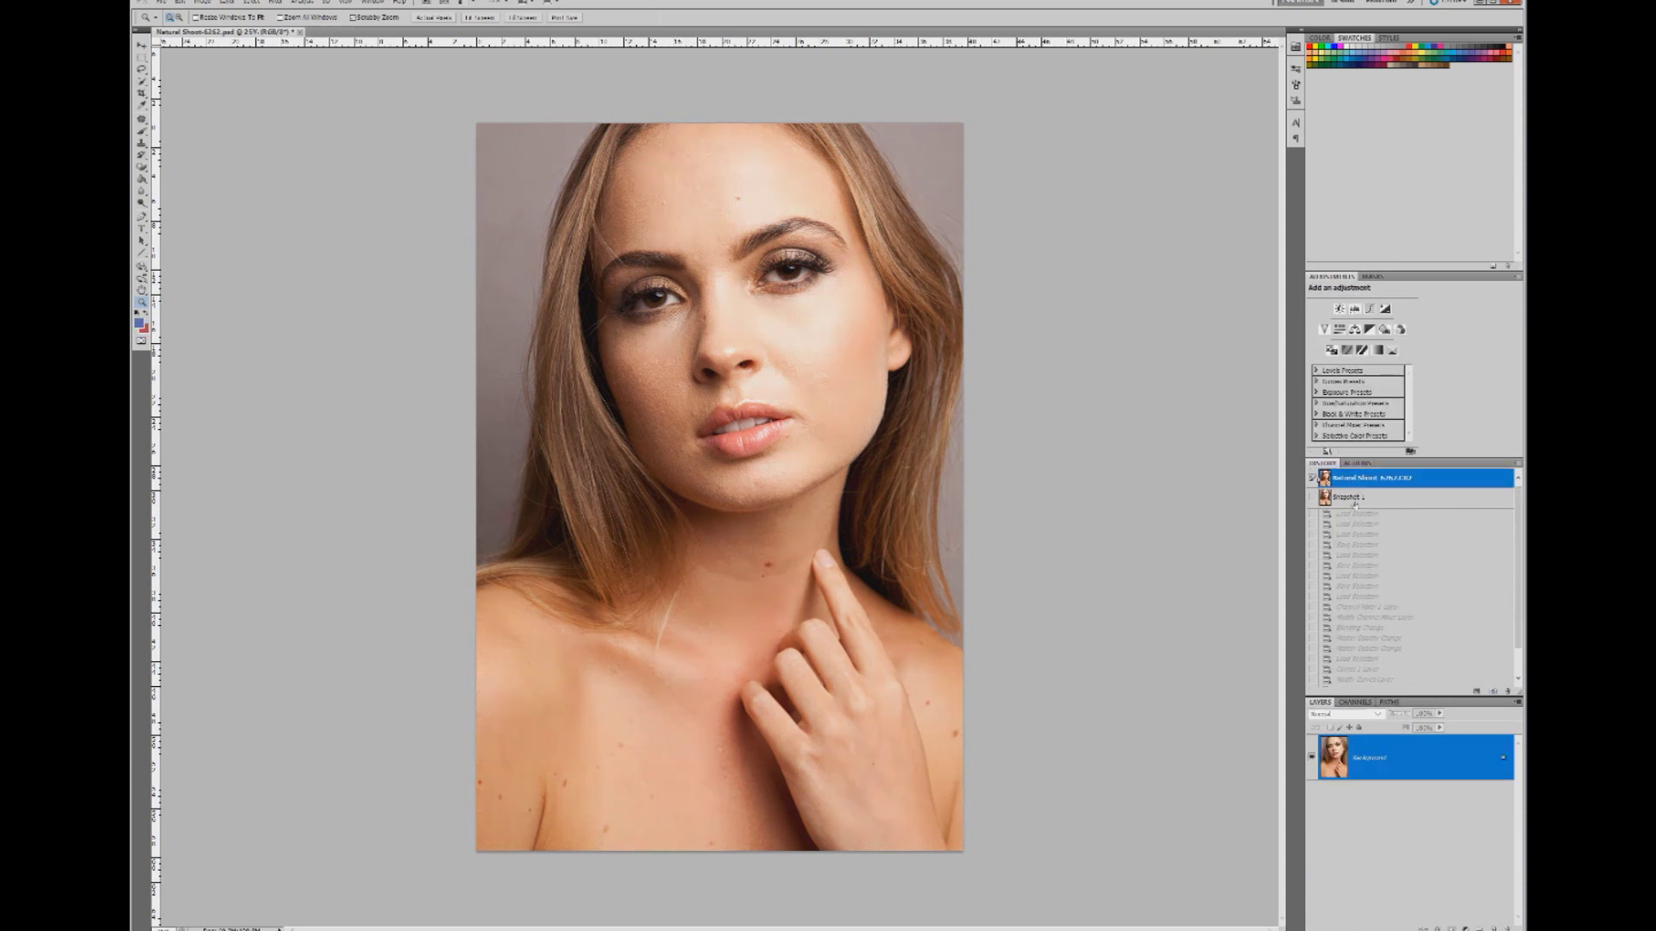
pyautogui.click(1355, 498)
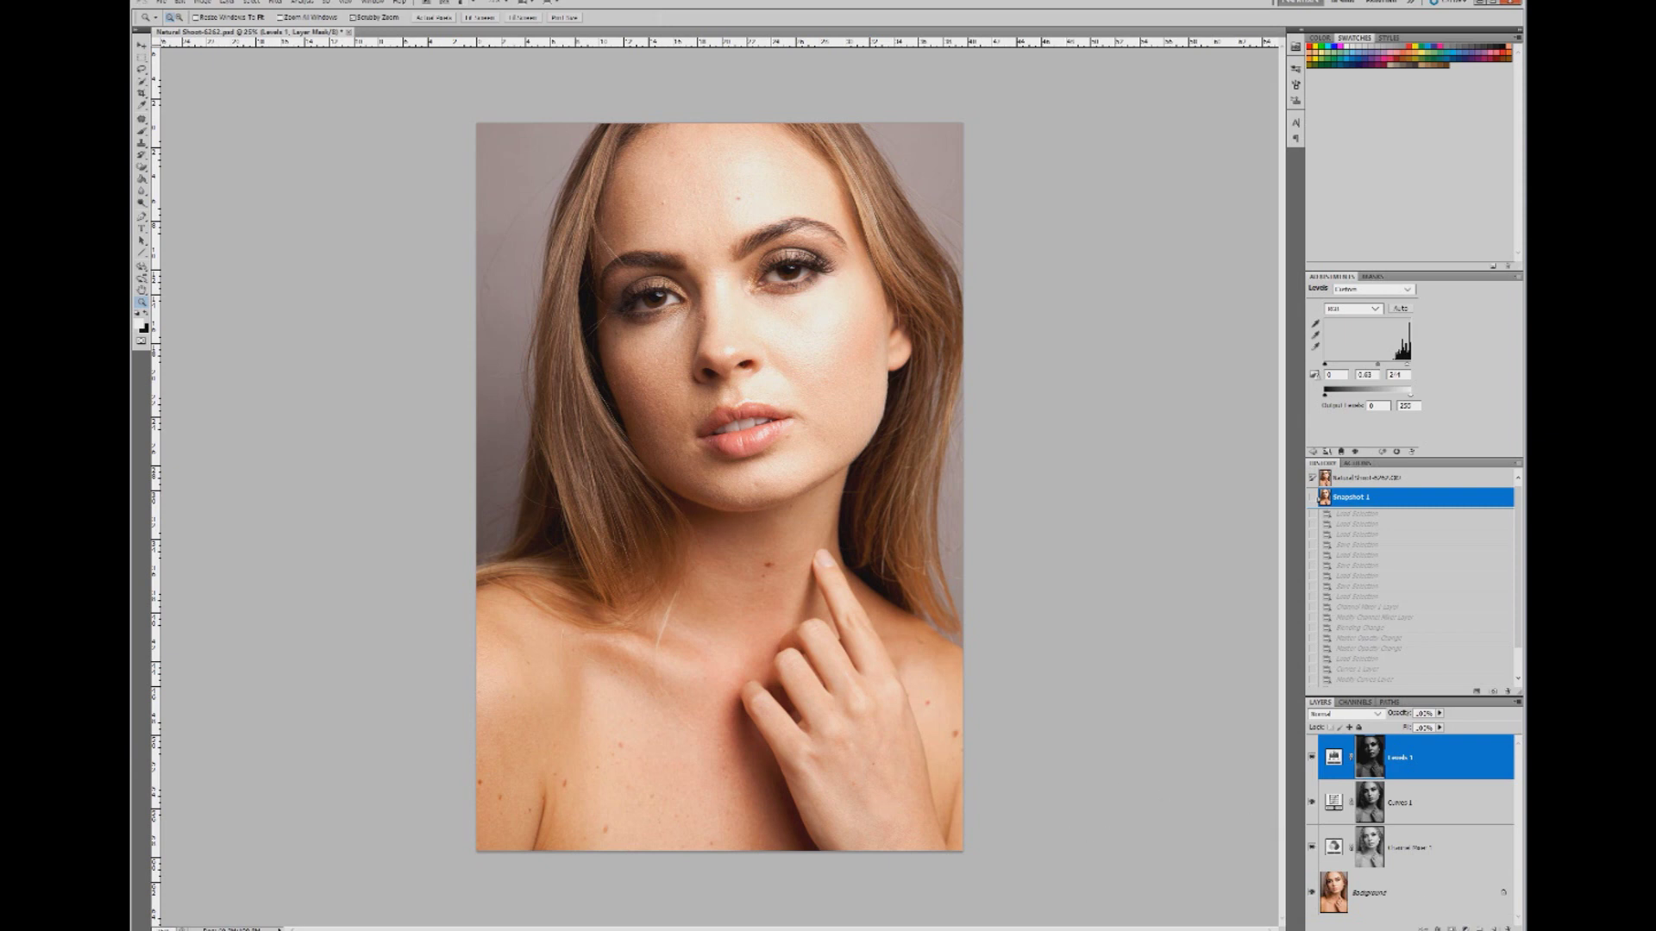
# - Add a new layer filled with 50% gray above the adjustment layers and blend it in Overlay mode
pyautogui.hotkey('ctrl', 'shift', 'alt', 'n')
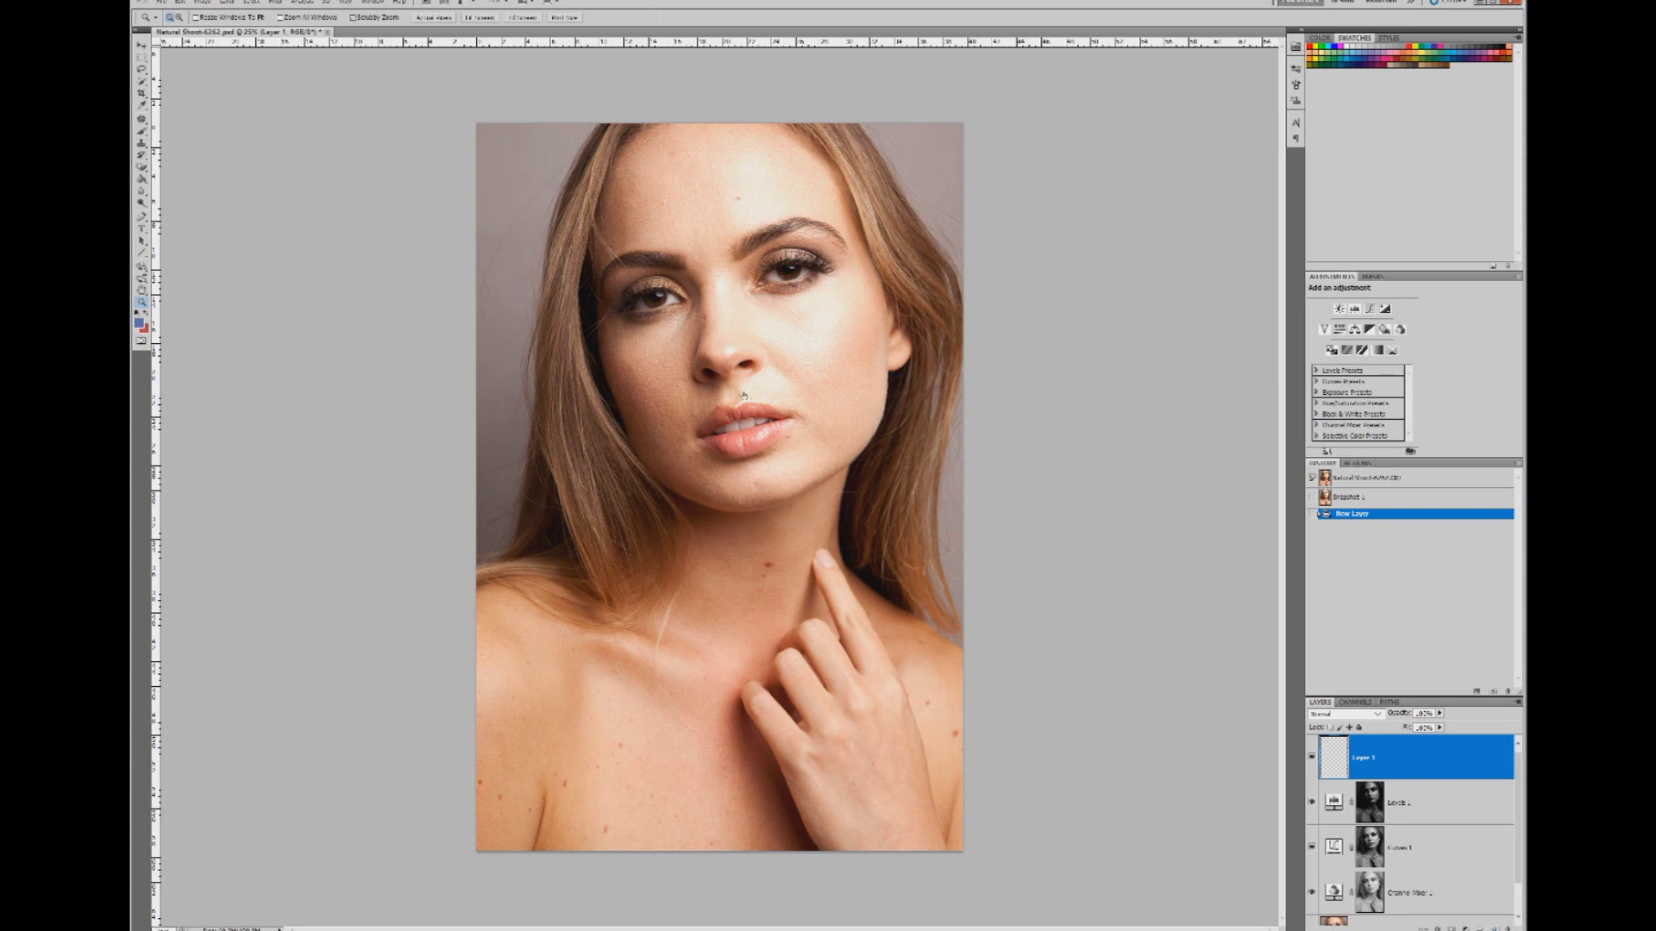
pyautogui.click(181, 2)
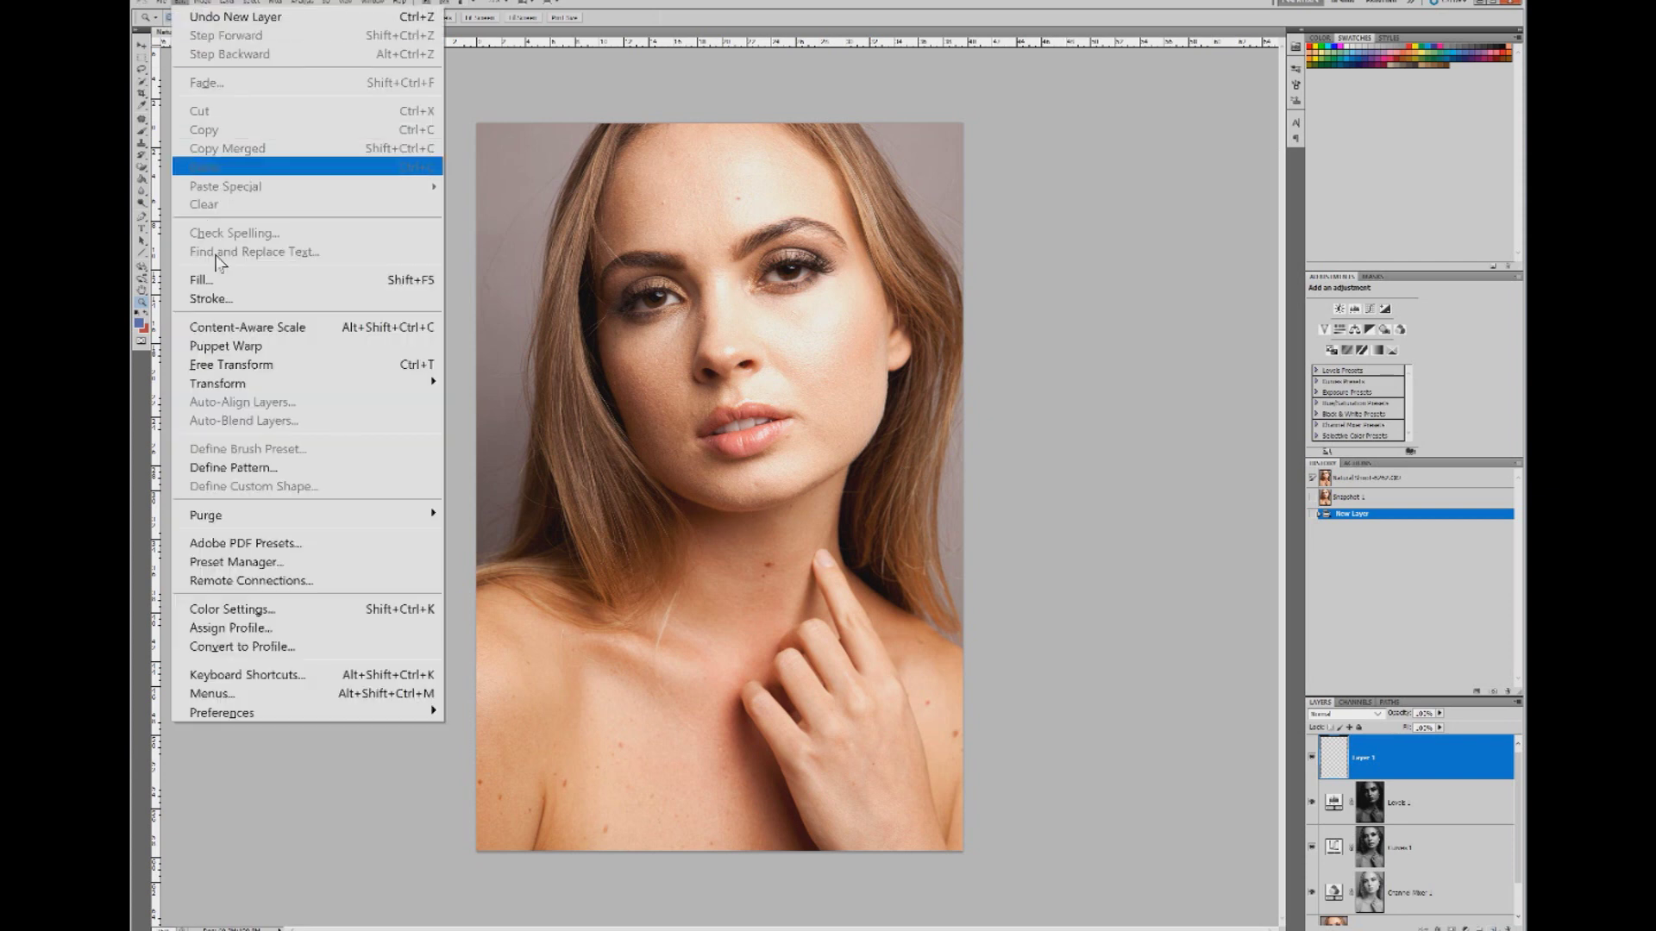
pyautogui.click(207, 279)
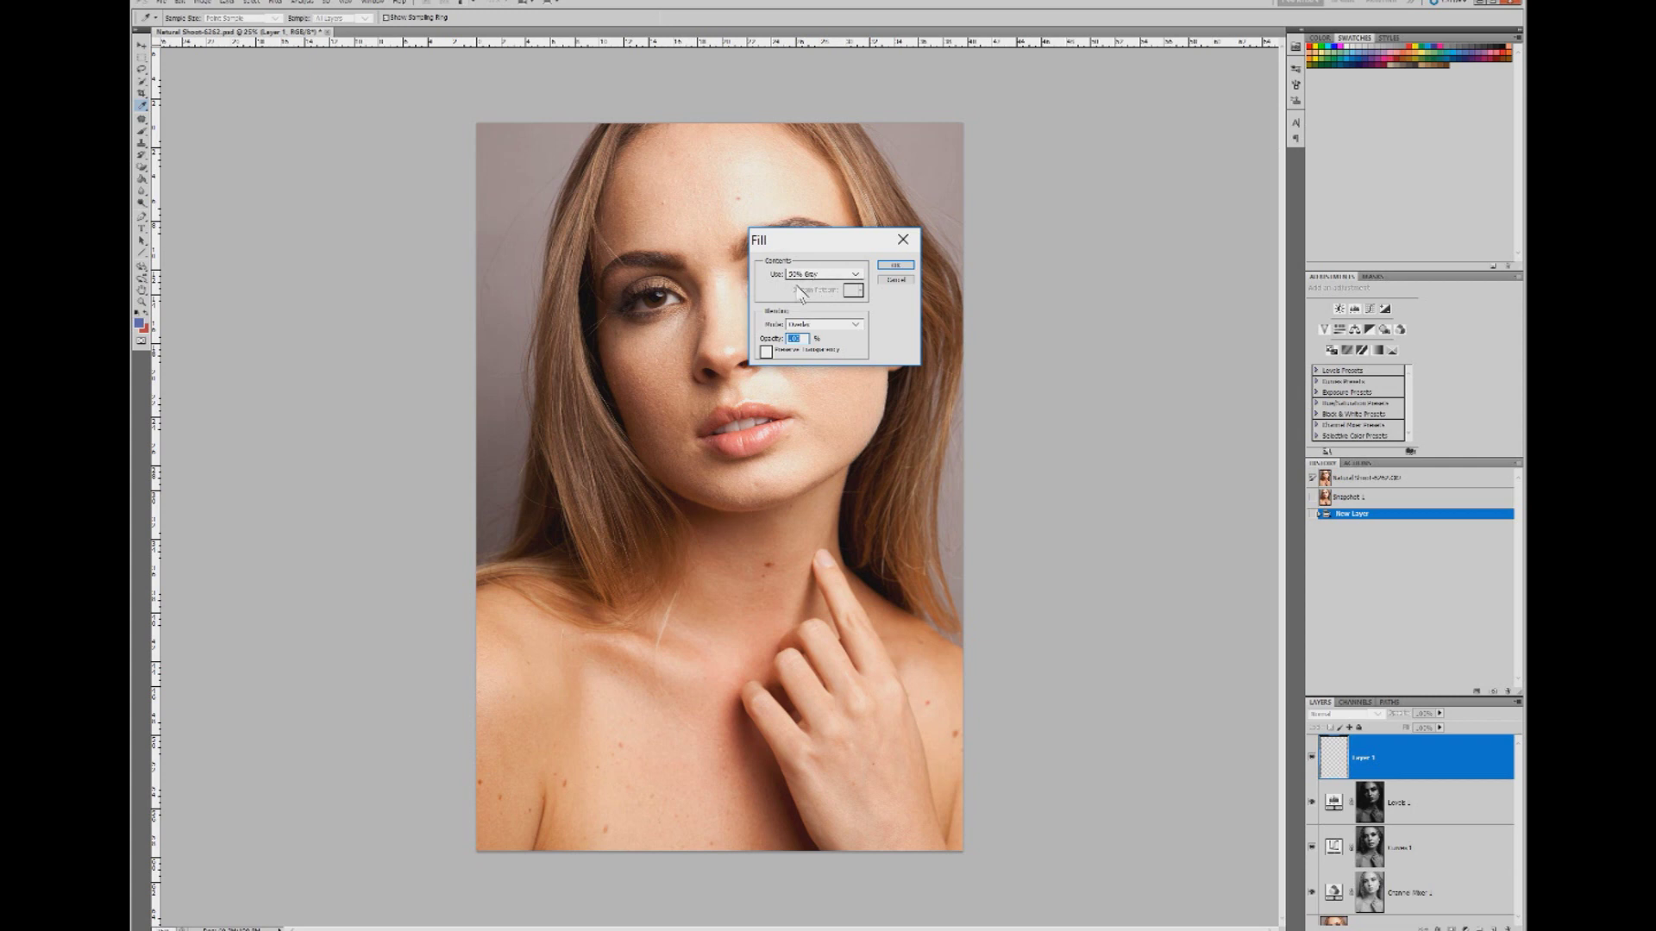
pyautogui.click(884, 267)
pyautogui.press('z')
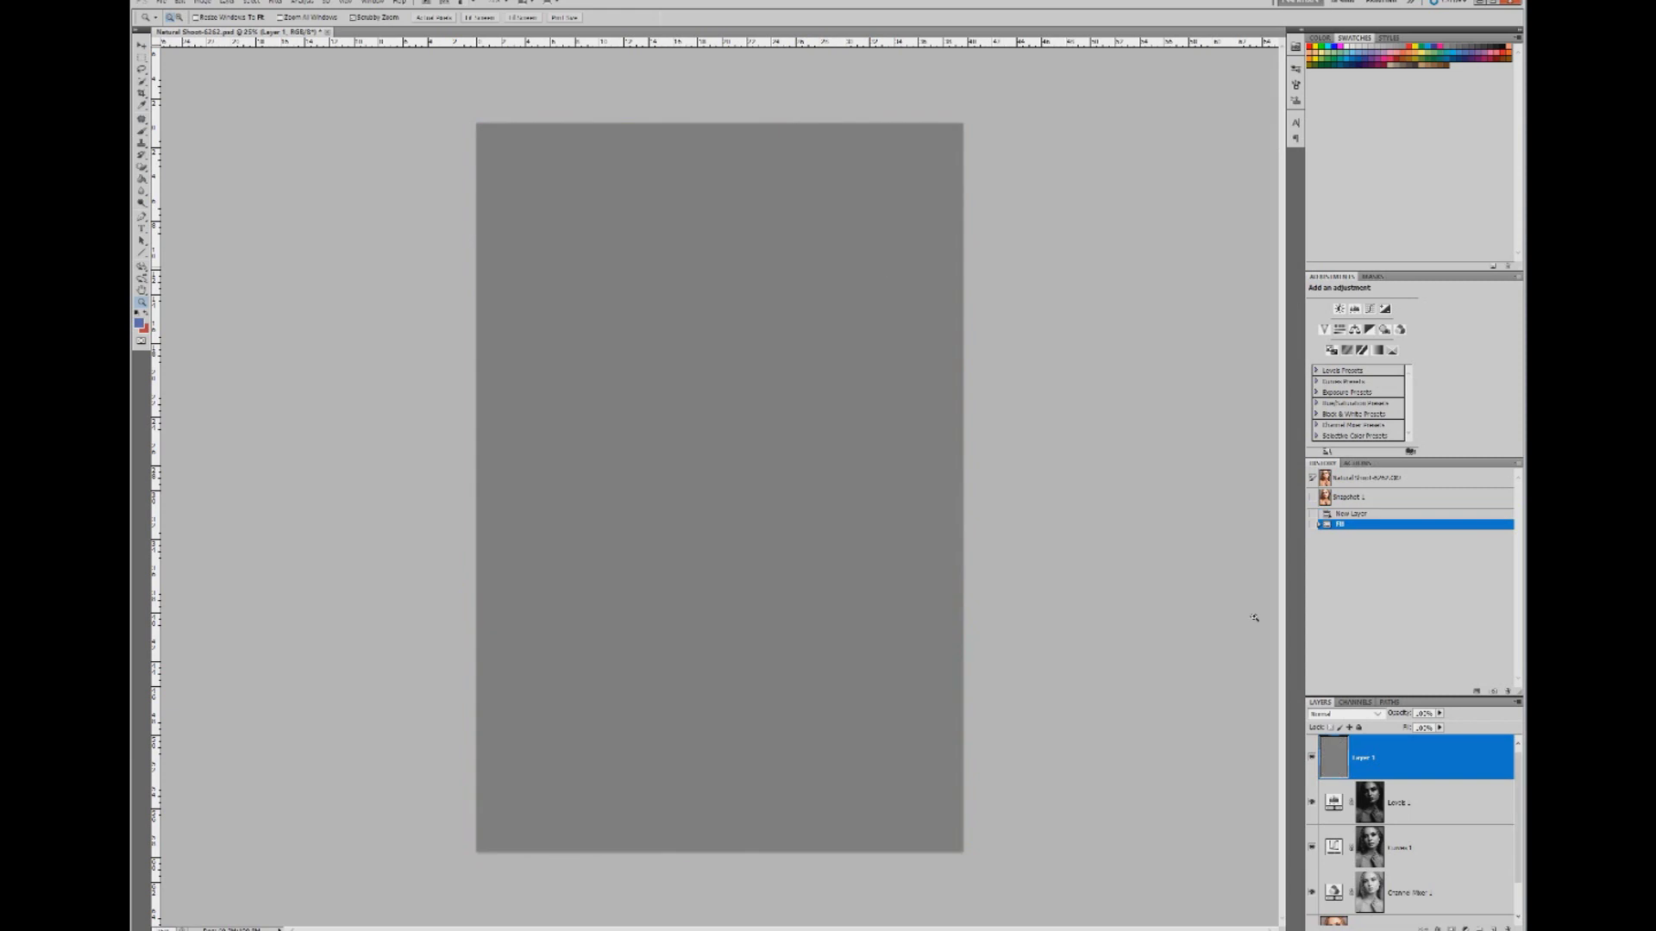
pyautogui.click(1335, 716)
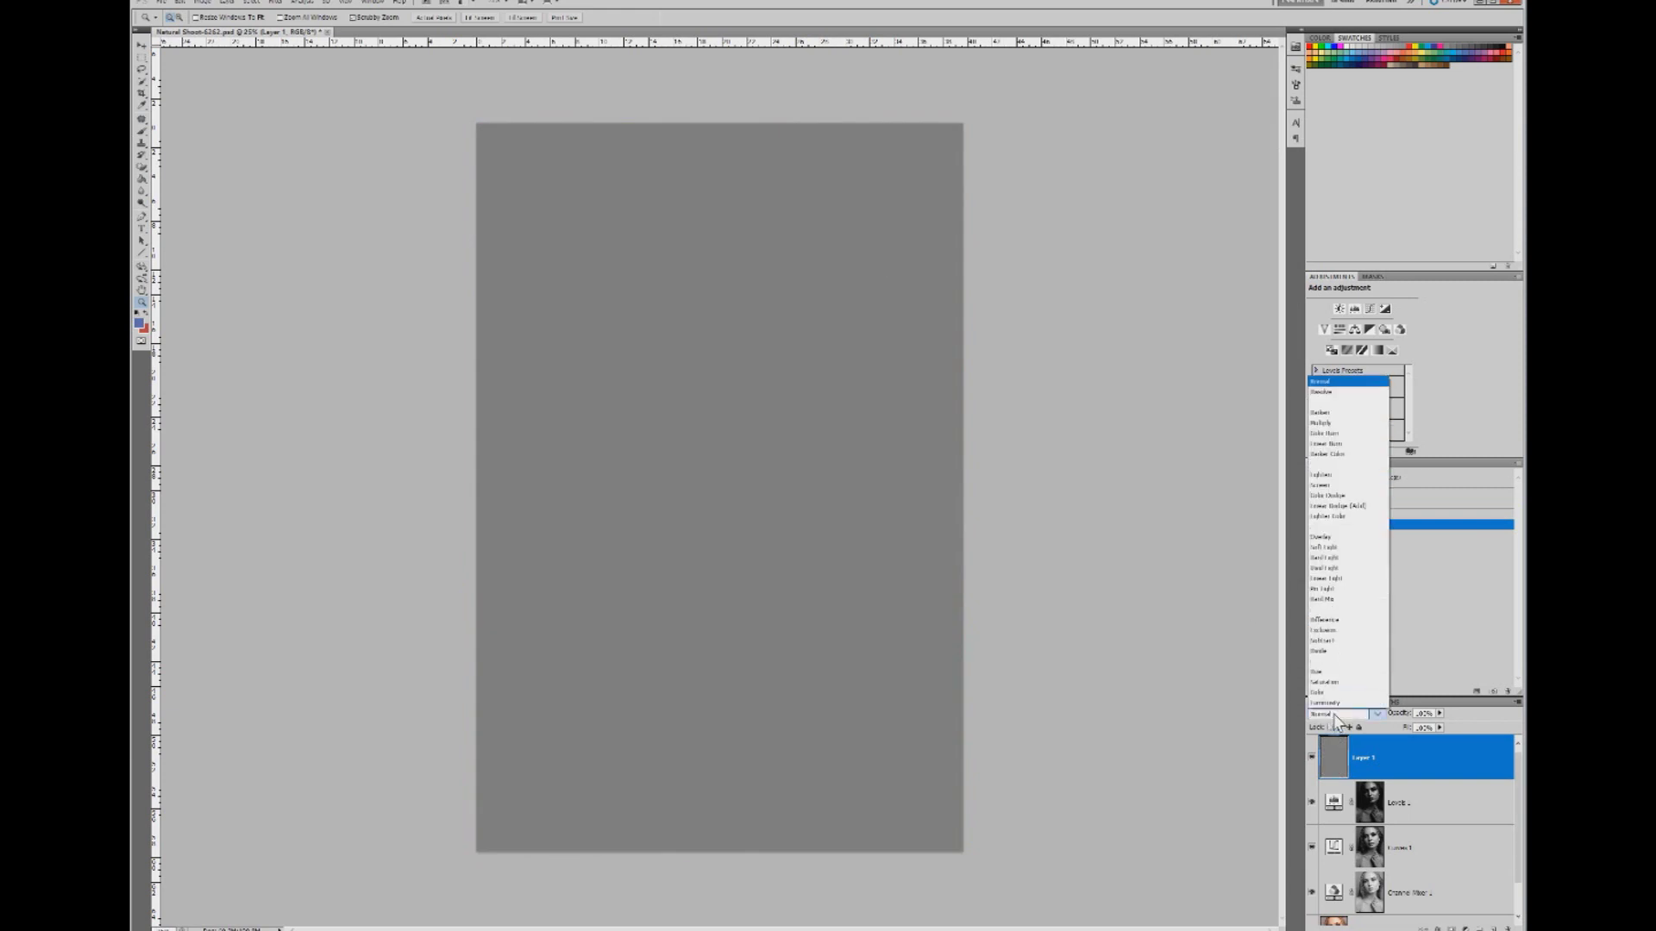
pyautogui.click(1330, 537)
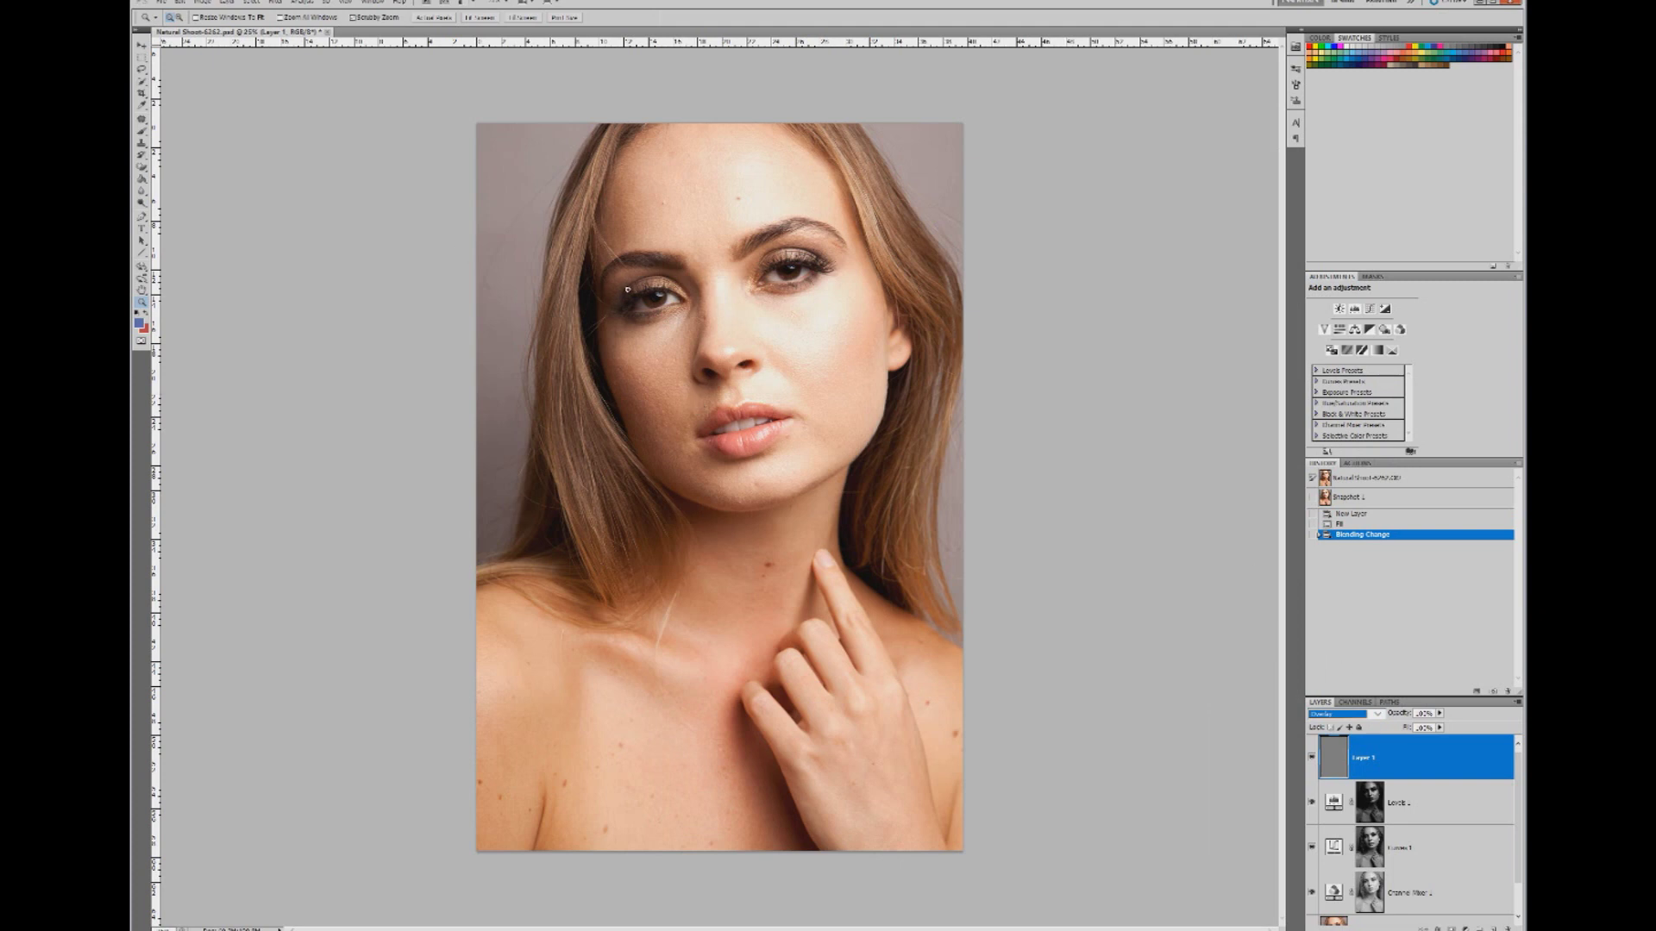
# - Set the Dodge tool to the Highlights range with a low exposure for working on the face
pyautogui.click(703, 286)
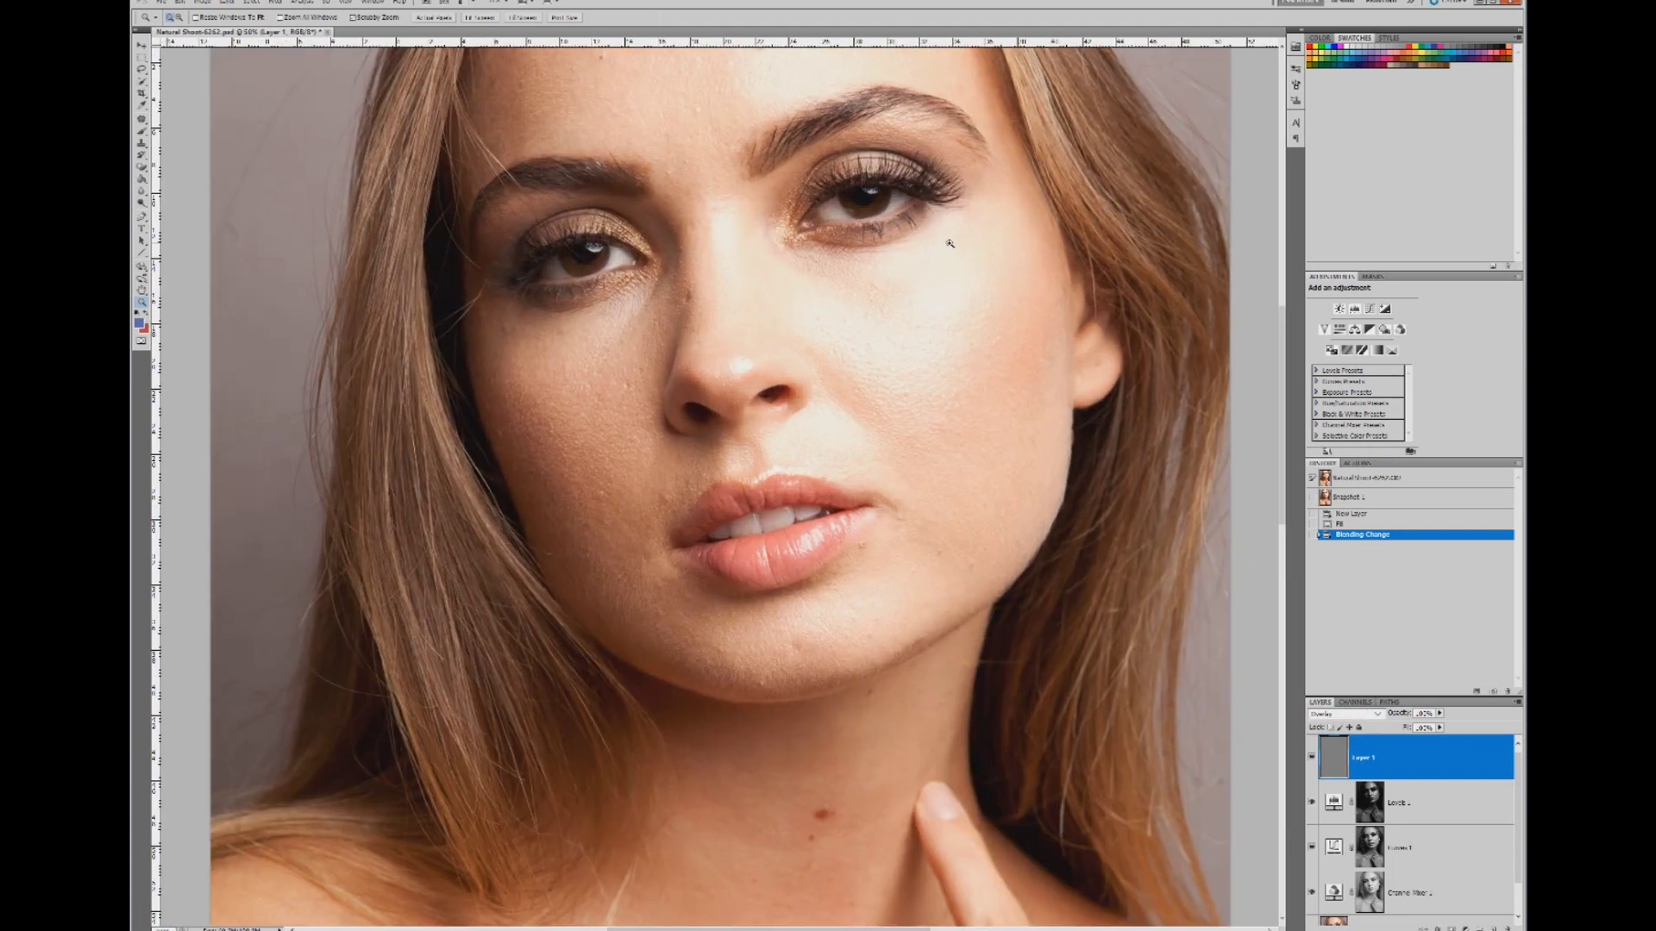
pyautogui.click(949, 243)
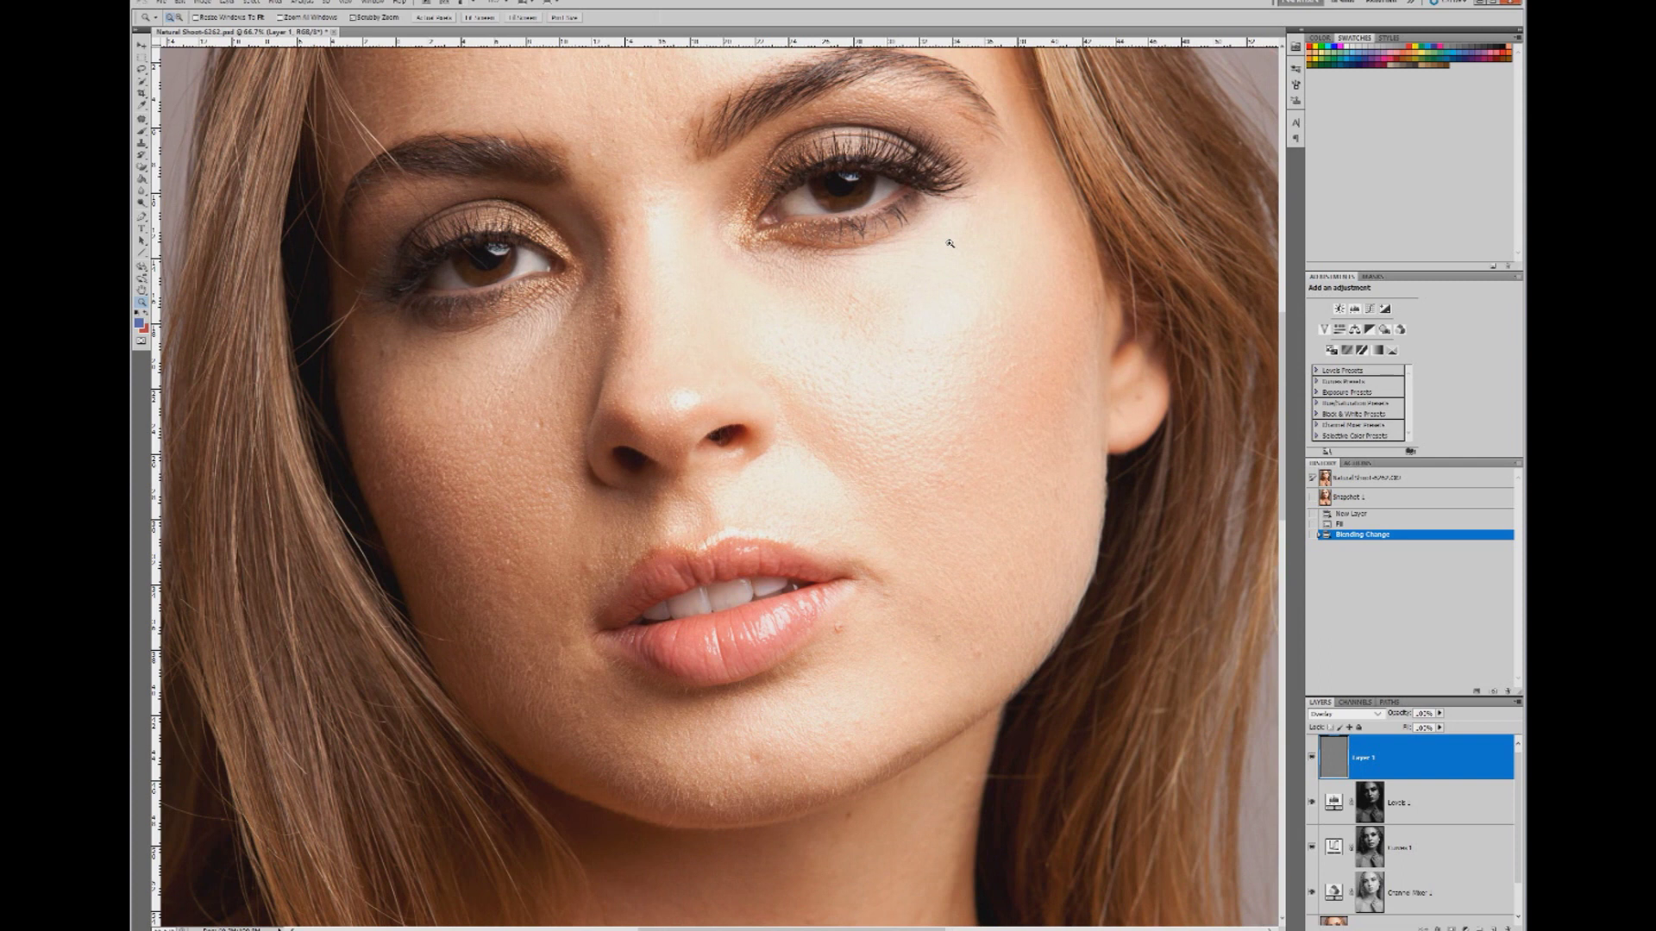
pyautogui.click(950, 243)
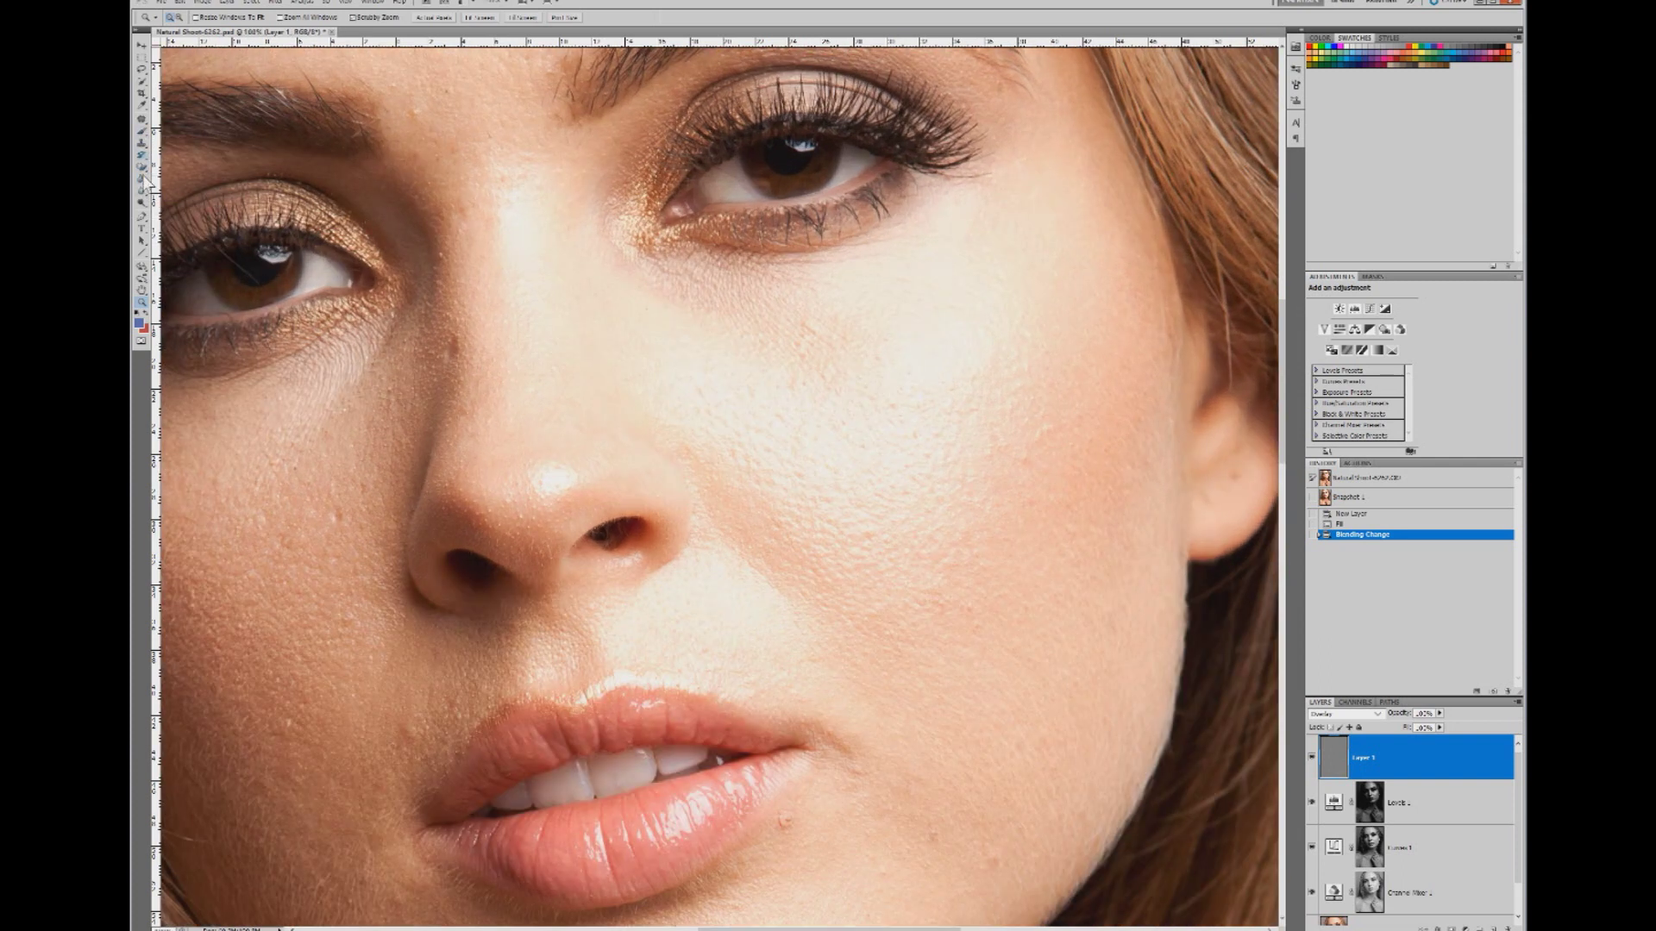
pyautogui.click(141, 201)
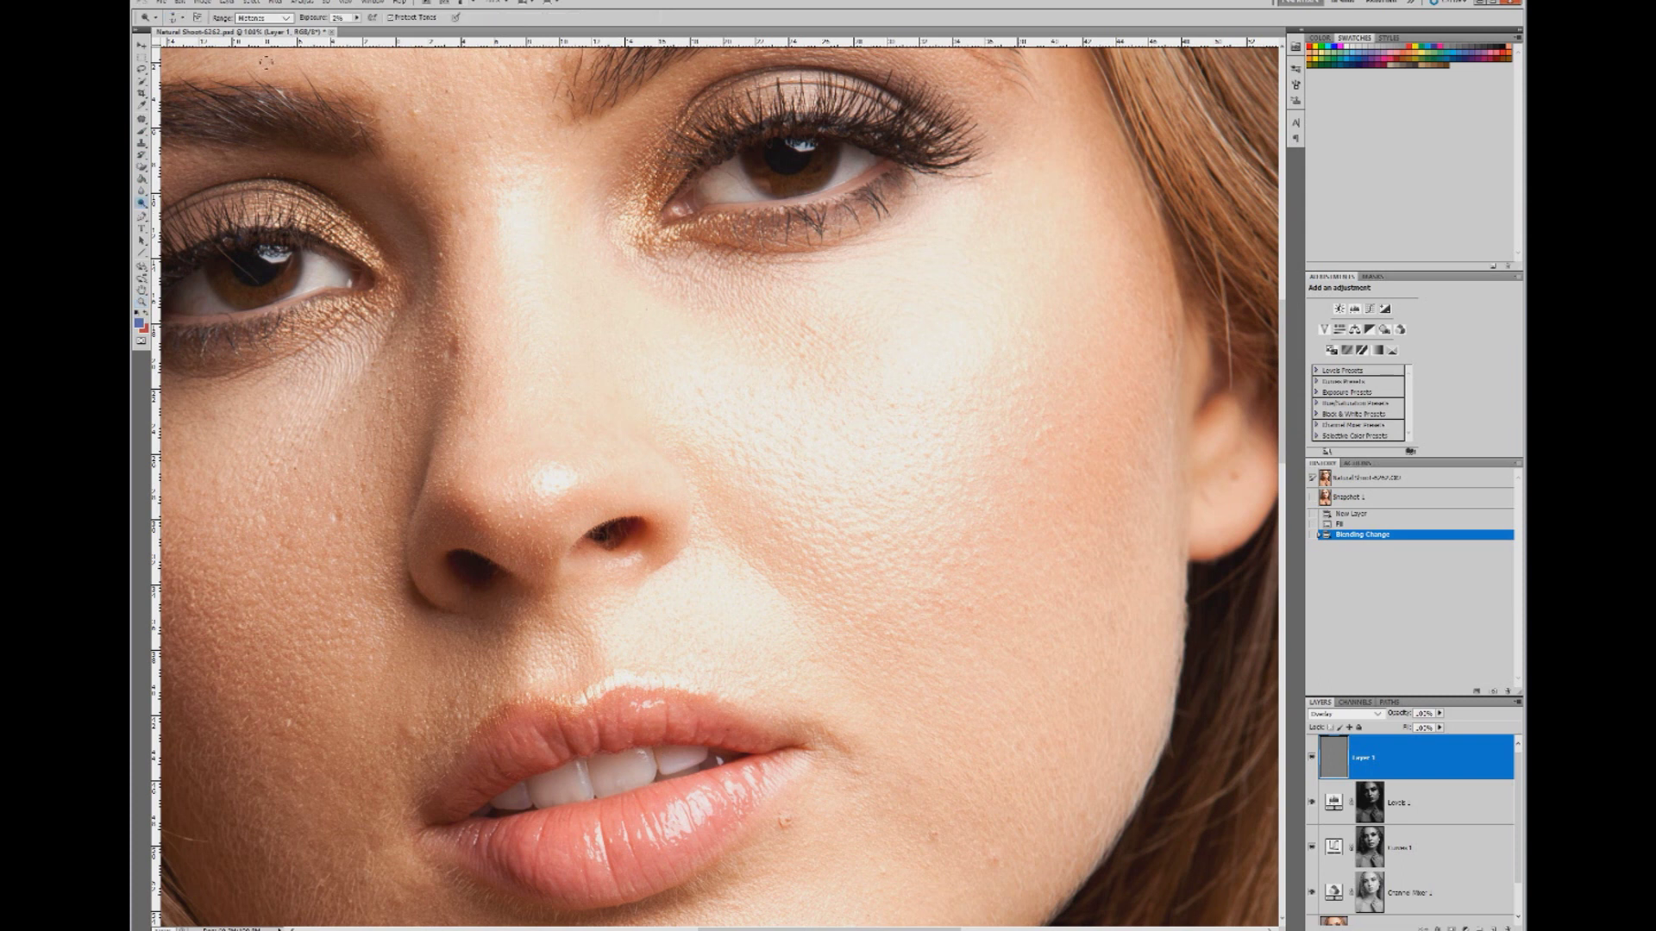
pyautogui.click(275, 17)
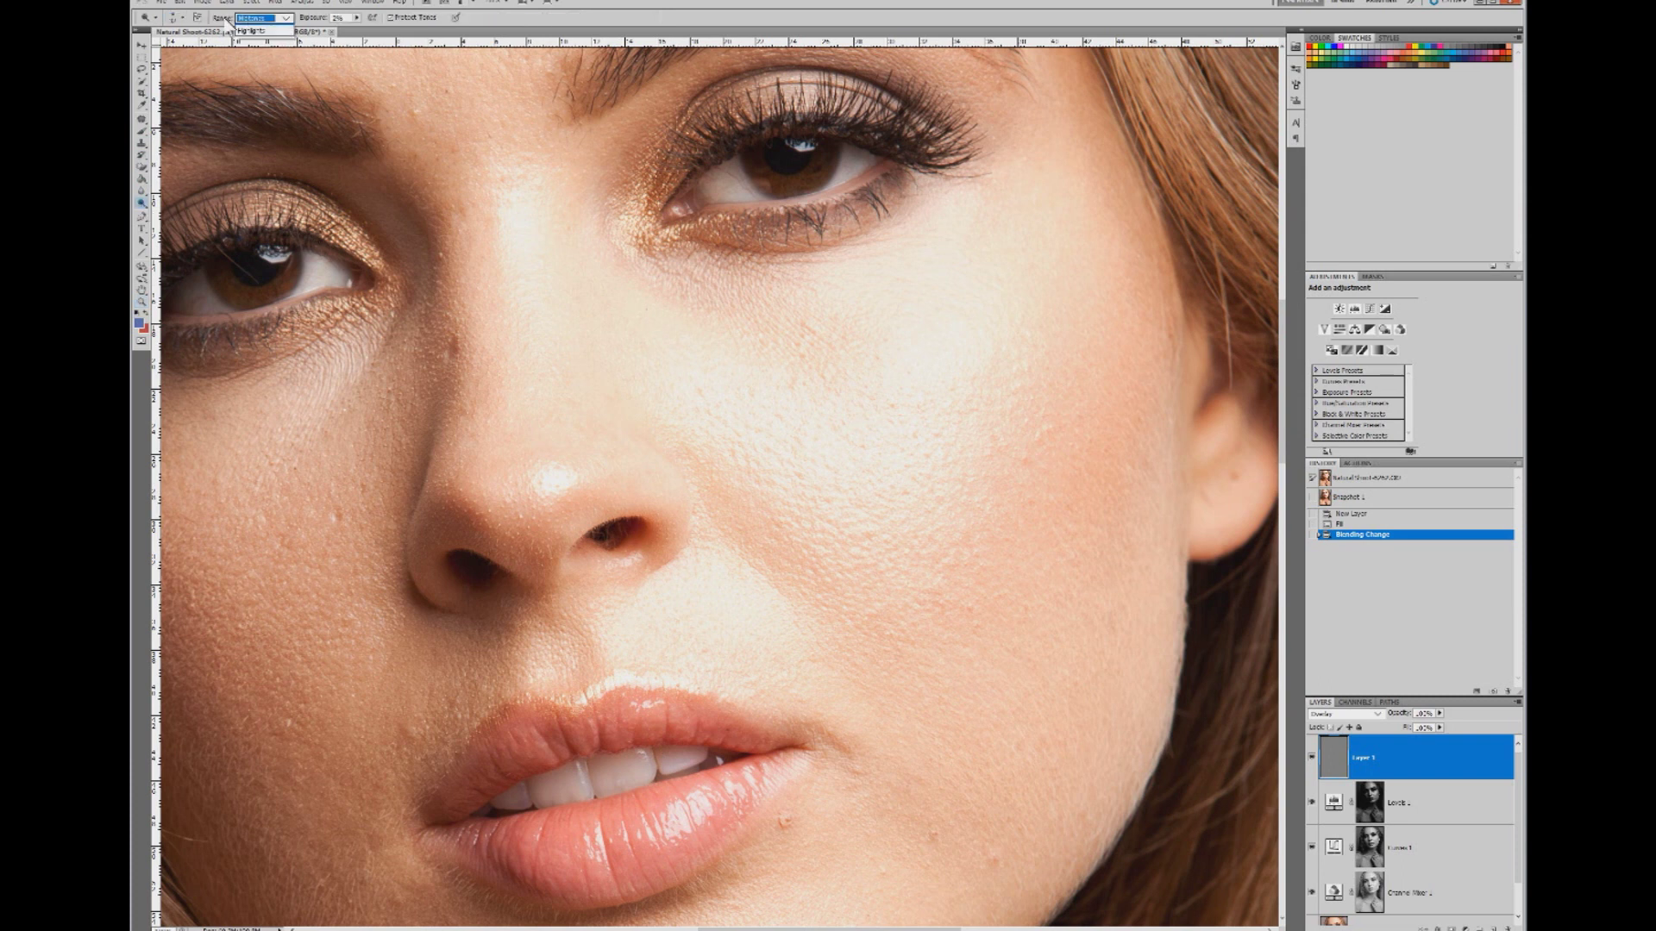
pyautogui.click(184, 28)
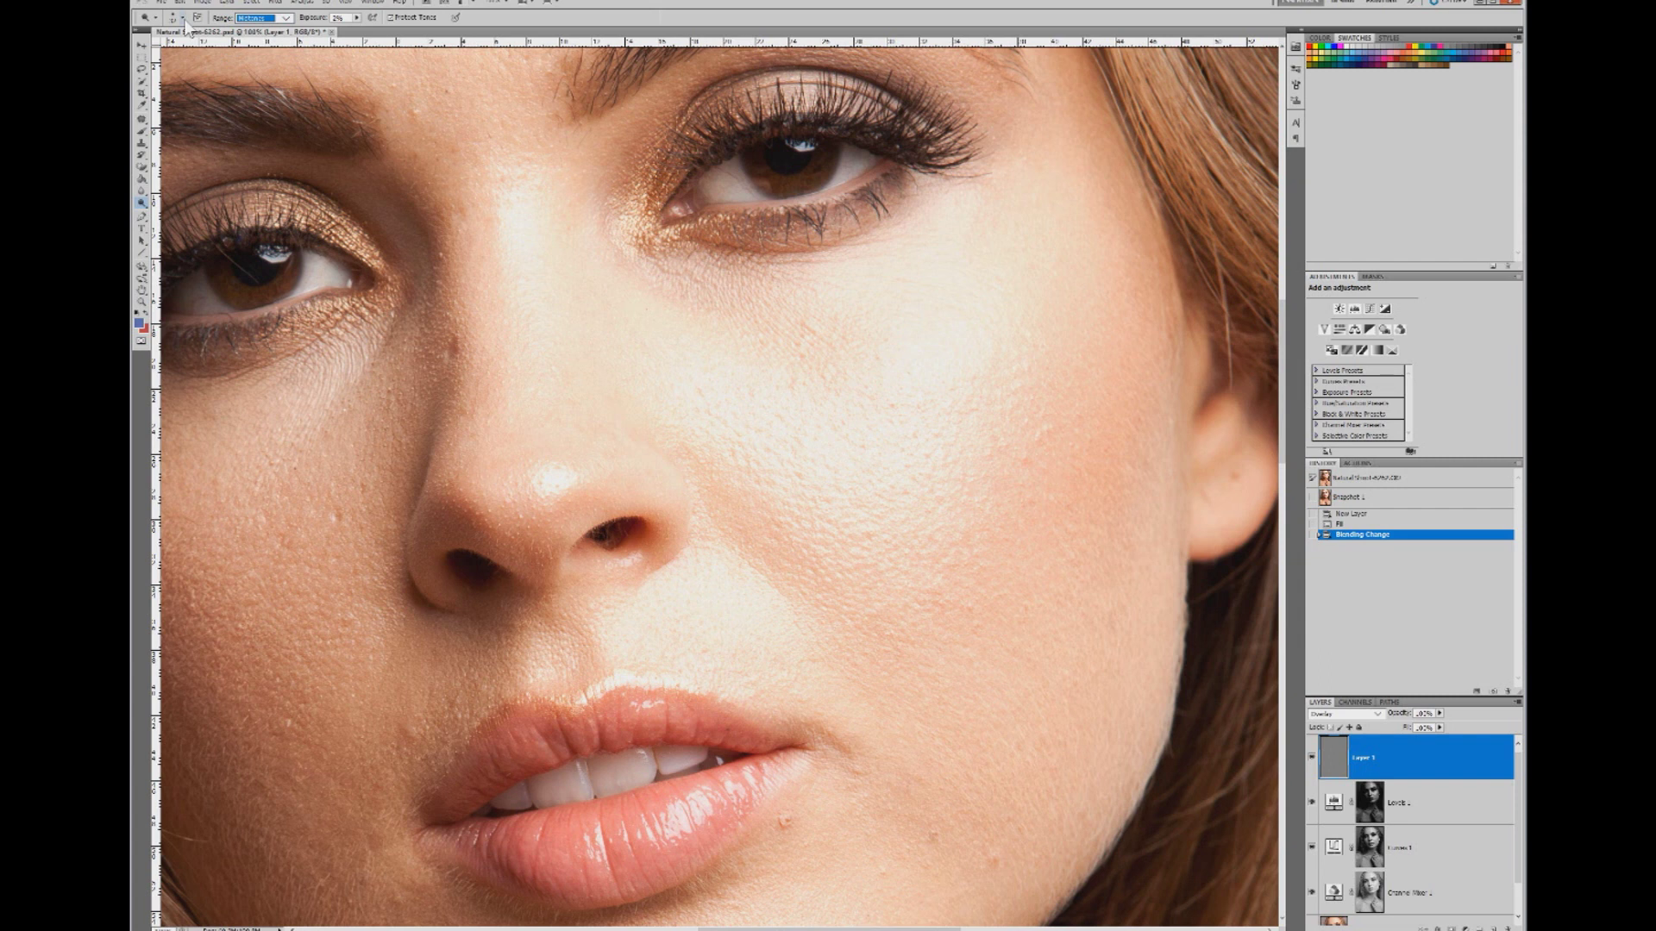
pyautogui.click(255, 18)
pyautogui.click(249, 50)
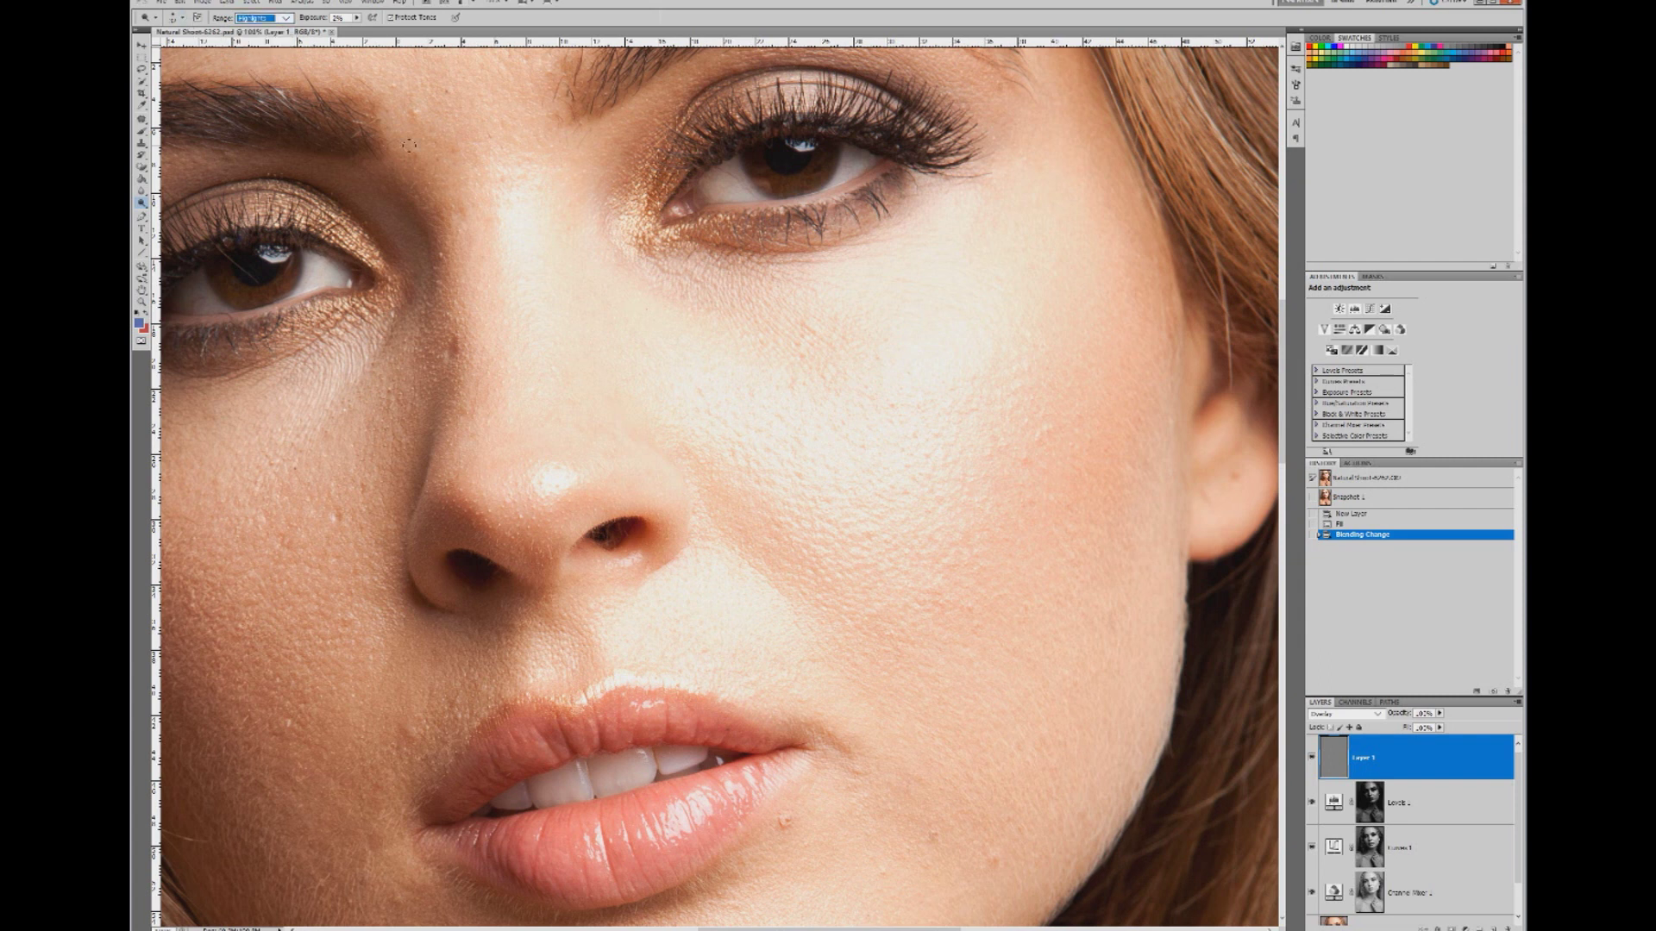
pyautogui.click(356, 18)
pyautogui.moveTo(359, 28); pyautogui.dragTo(359, 30)
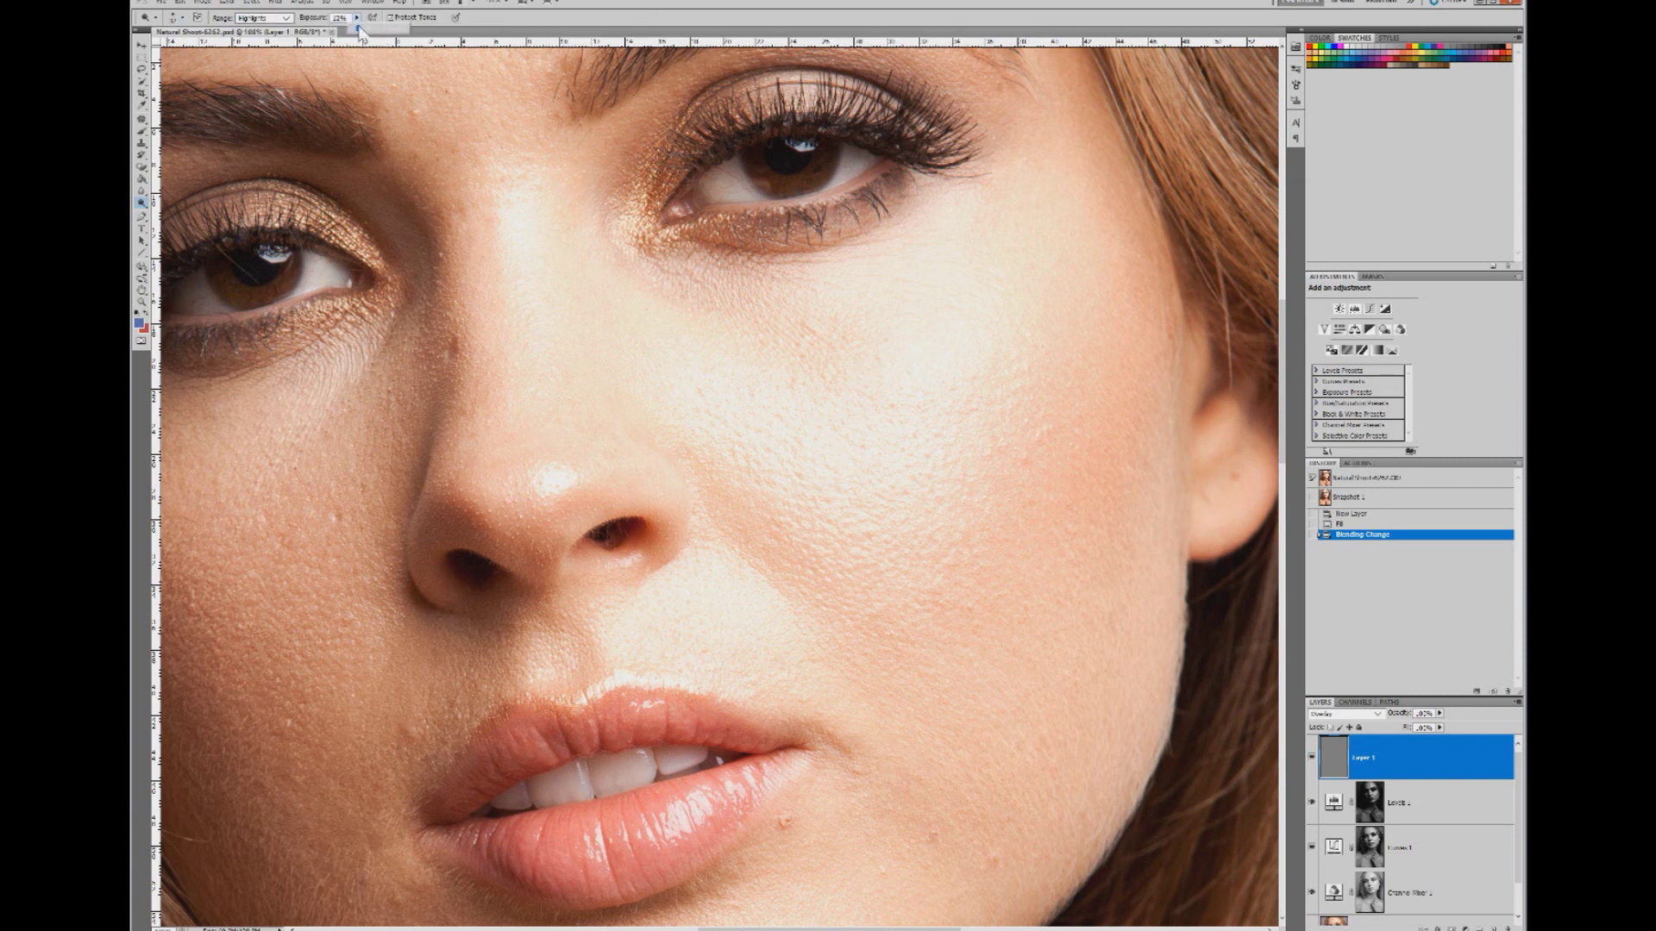
pyautogui.moveTo(360, 28); pyautogui.dragTo(353, 26)
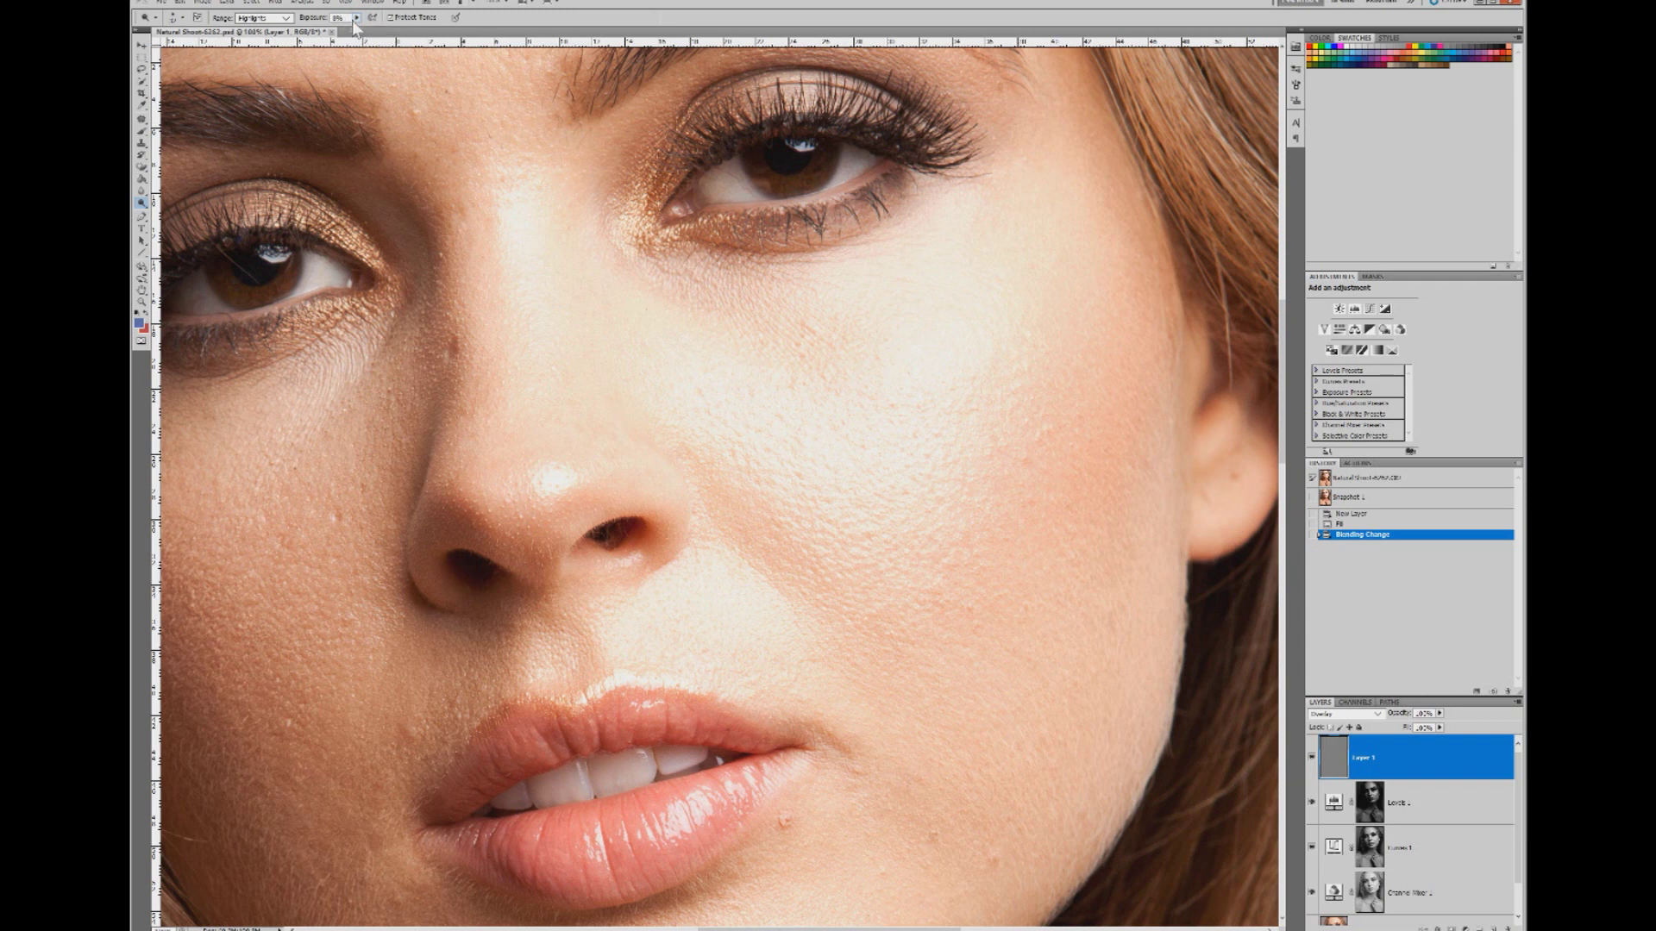
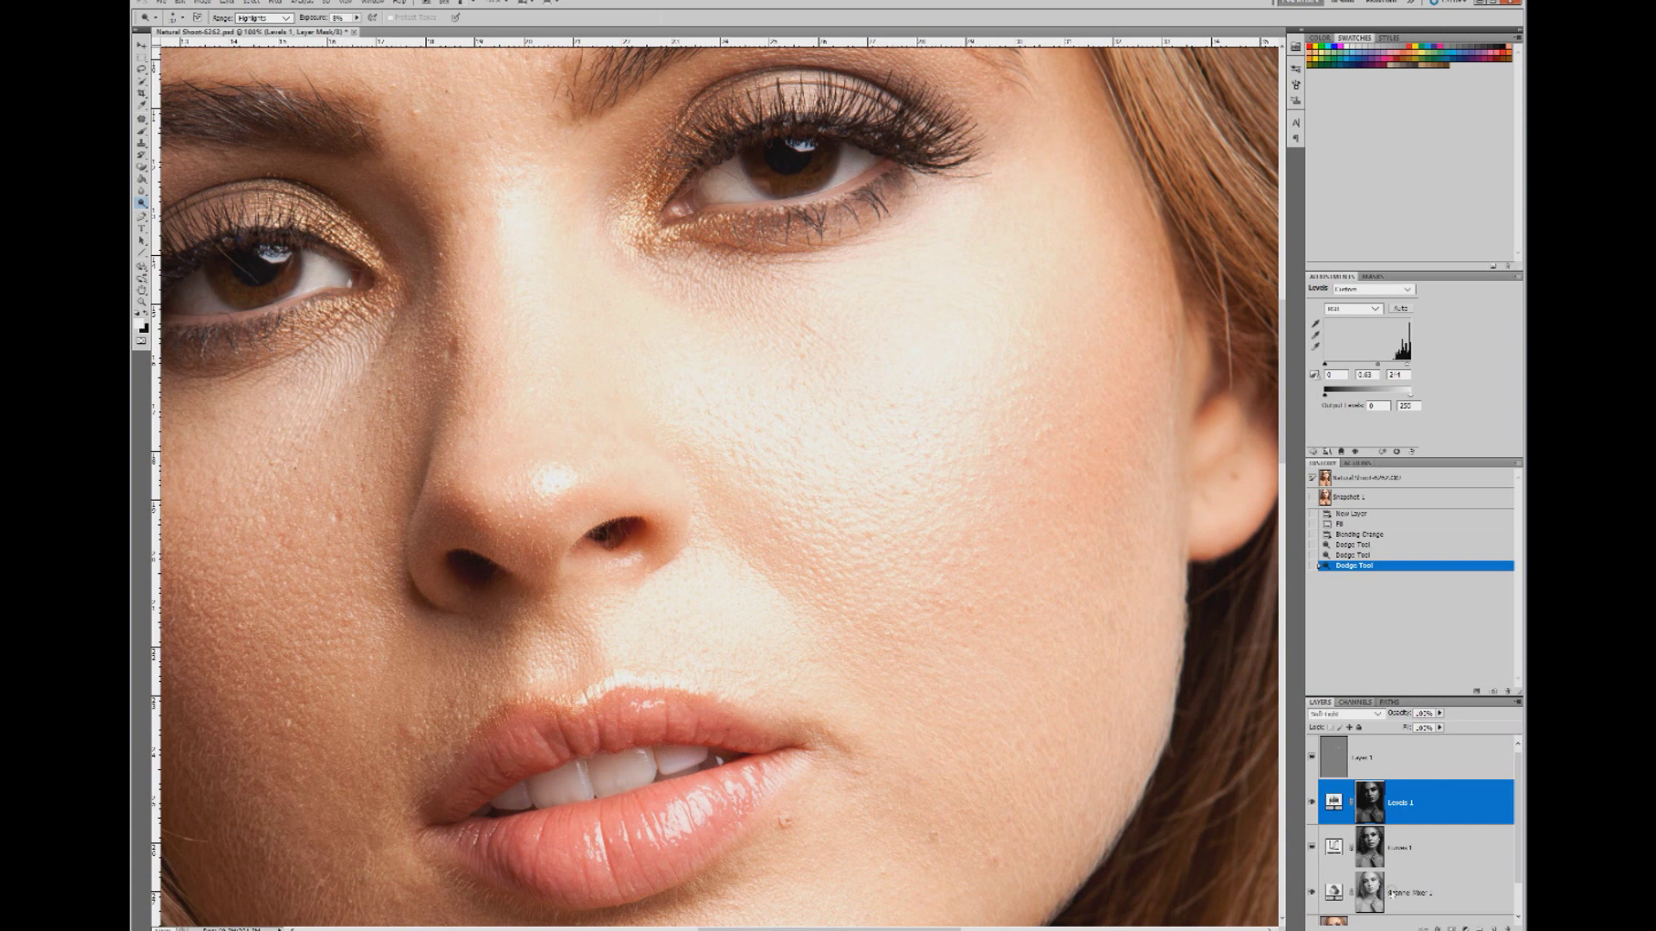
# - Fine-tune the Channel Mixer layer's opacity and reselect the gray Overlay layer
pyautogui.click(1431, 892)
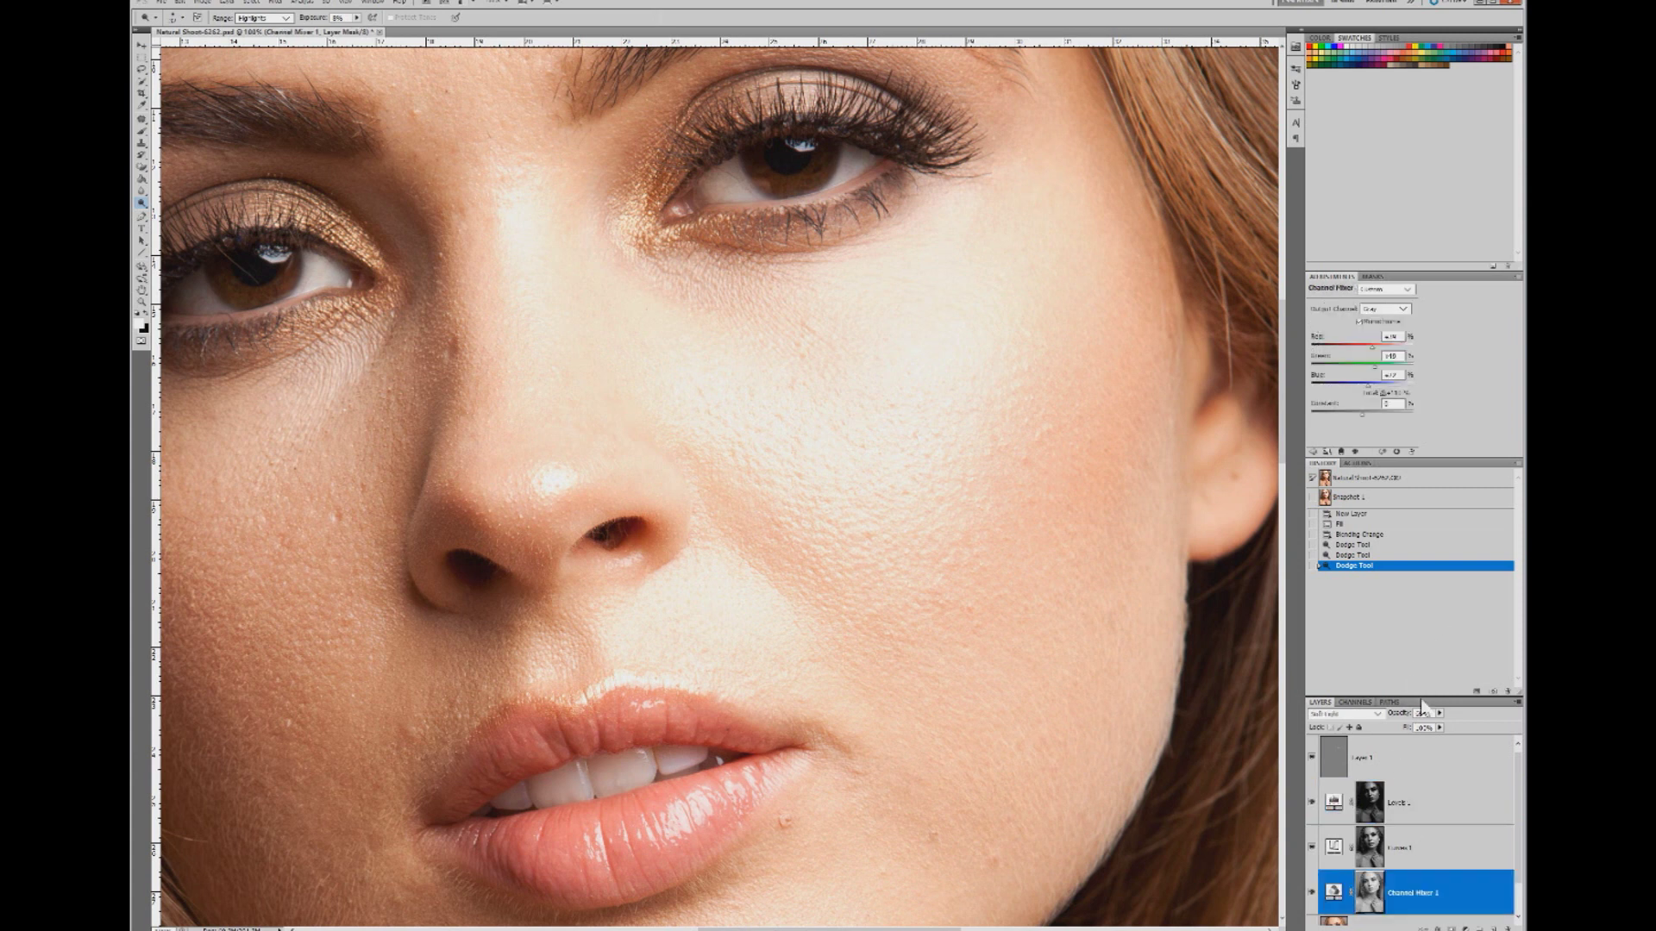
pyautogui.moveTo(1439, 717); pyautogui.dragTo(1437, 731)
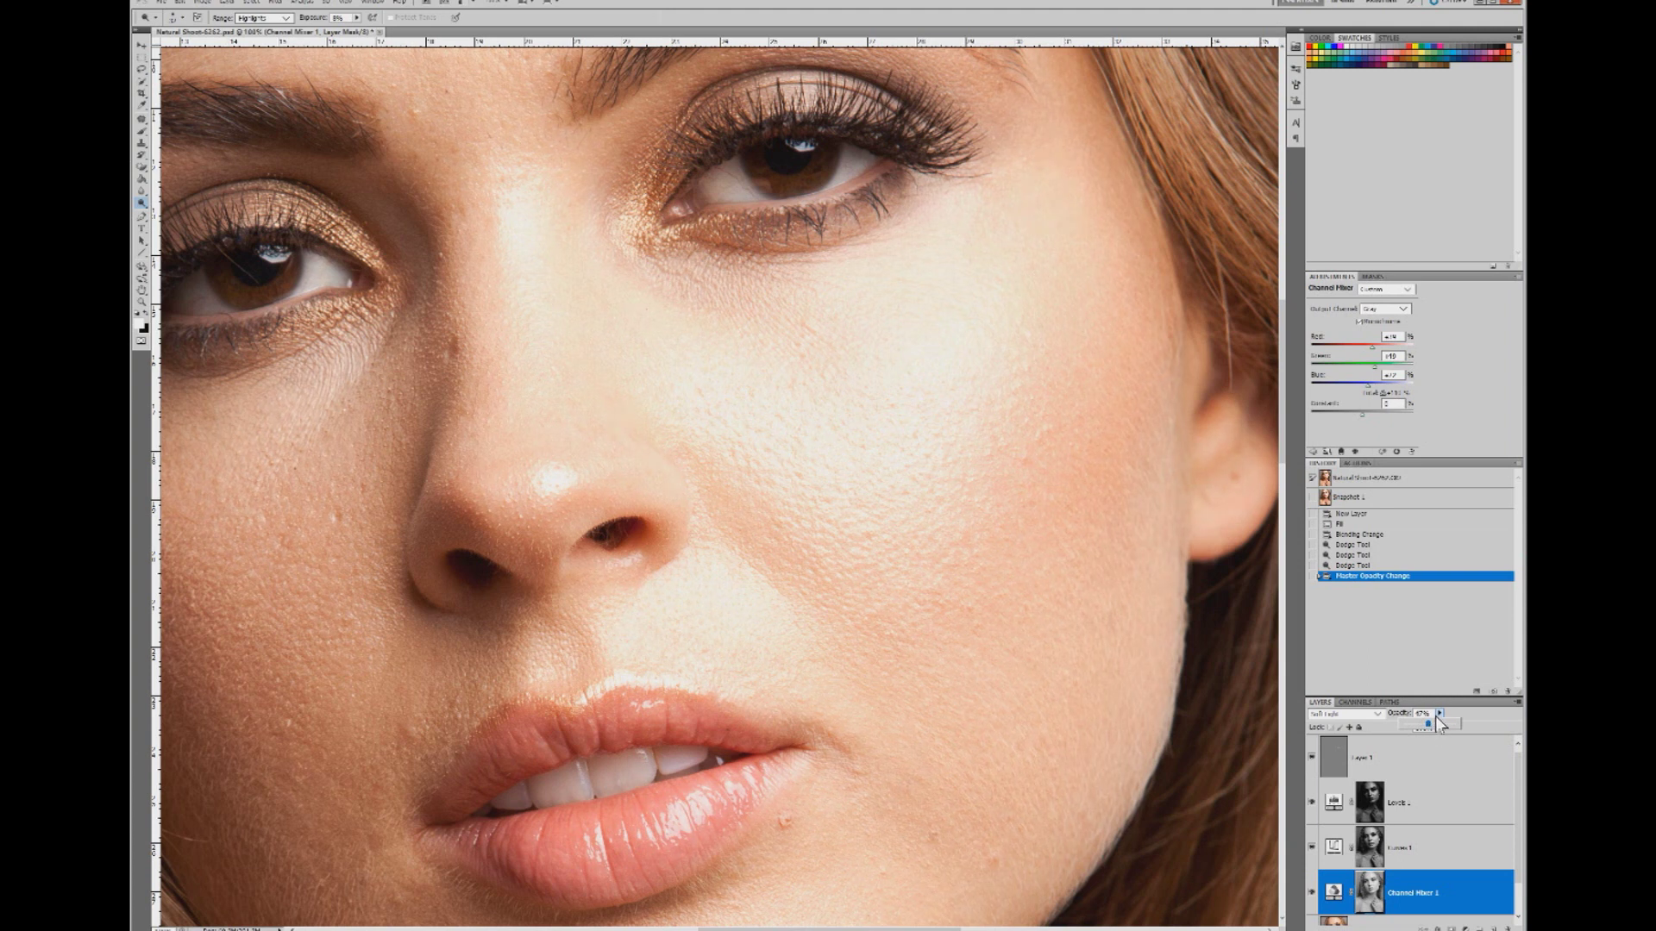
pyautogui.click(1438, 714)
pyautogui.click(1397, 758)
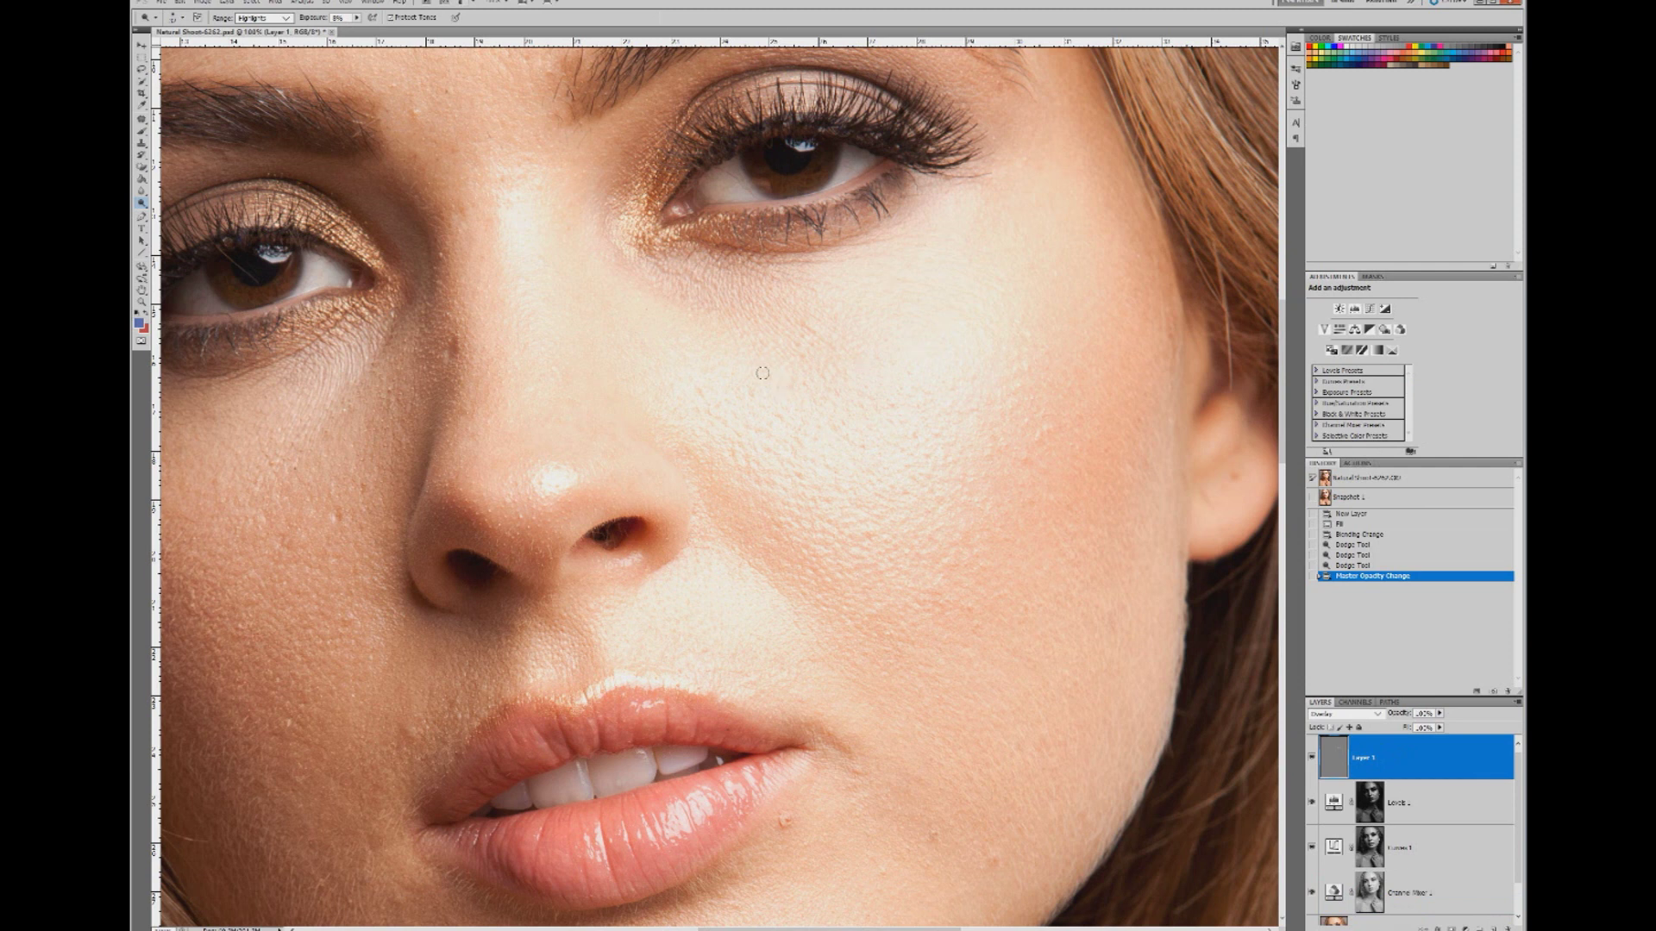
# - Dodge the highlights on the nose tip and bridge, around the inner eye corner and on the brightly lit cheek
pyautogui.moveTo(737, 507); pyautogui.dragTo(712, 518)
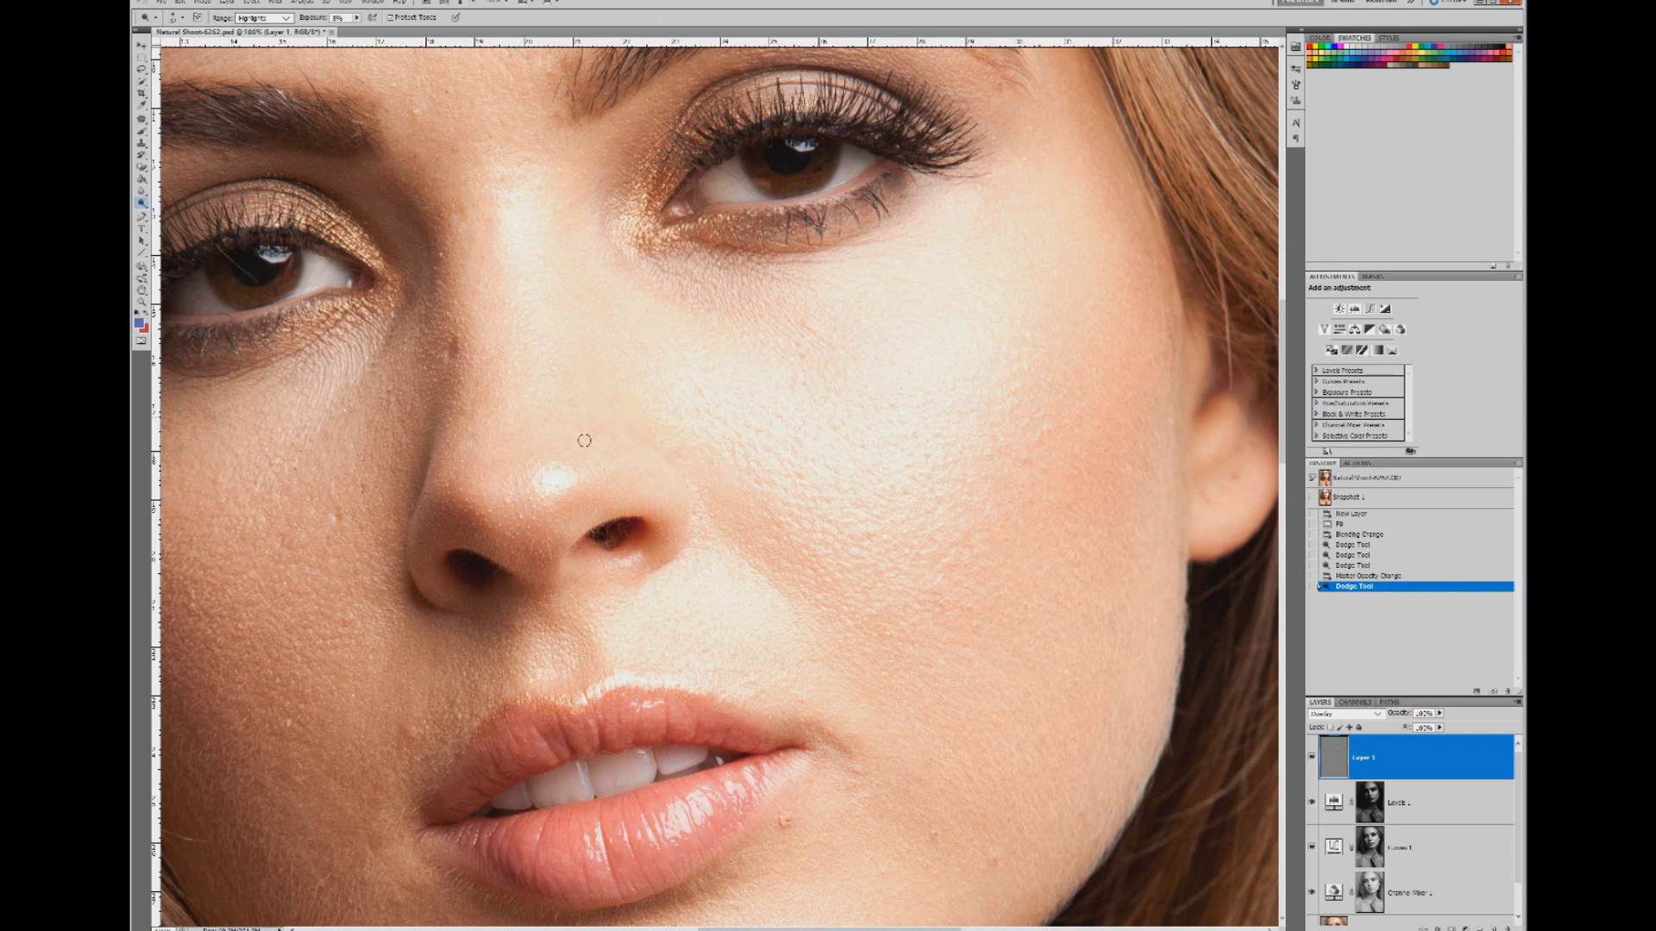
pyautogui.click(556, 477)
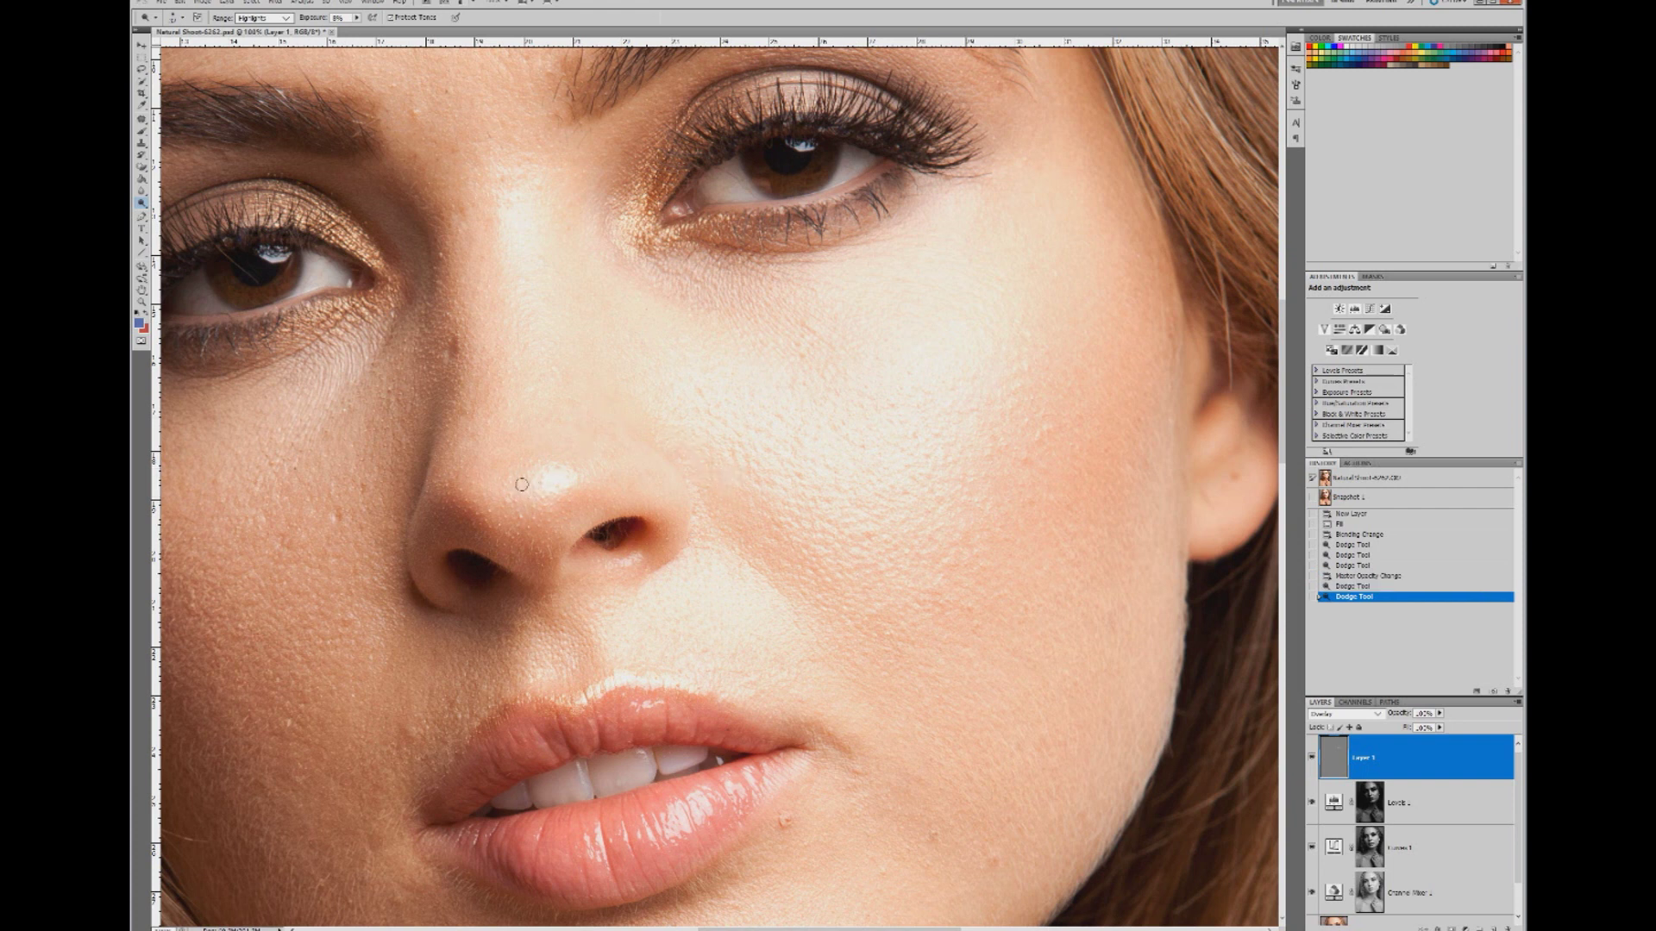
pyautogui.moveTo(525, 483); pyautogui.dragTo(536, 261)
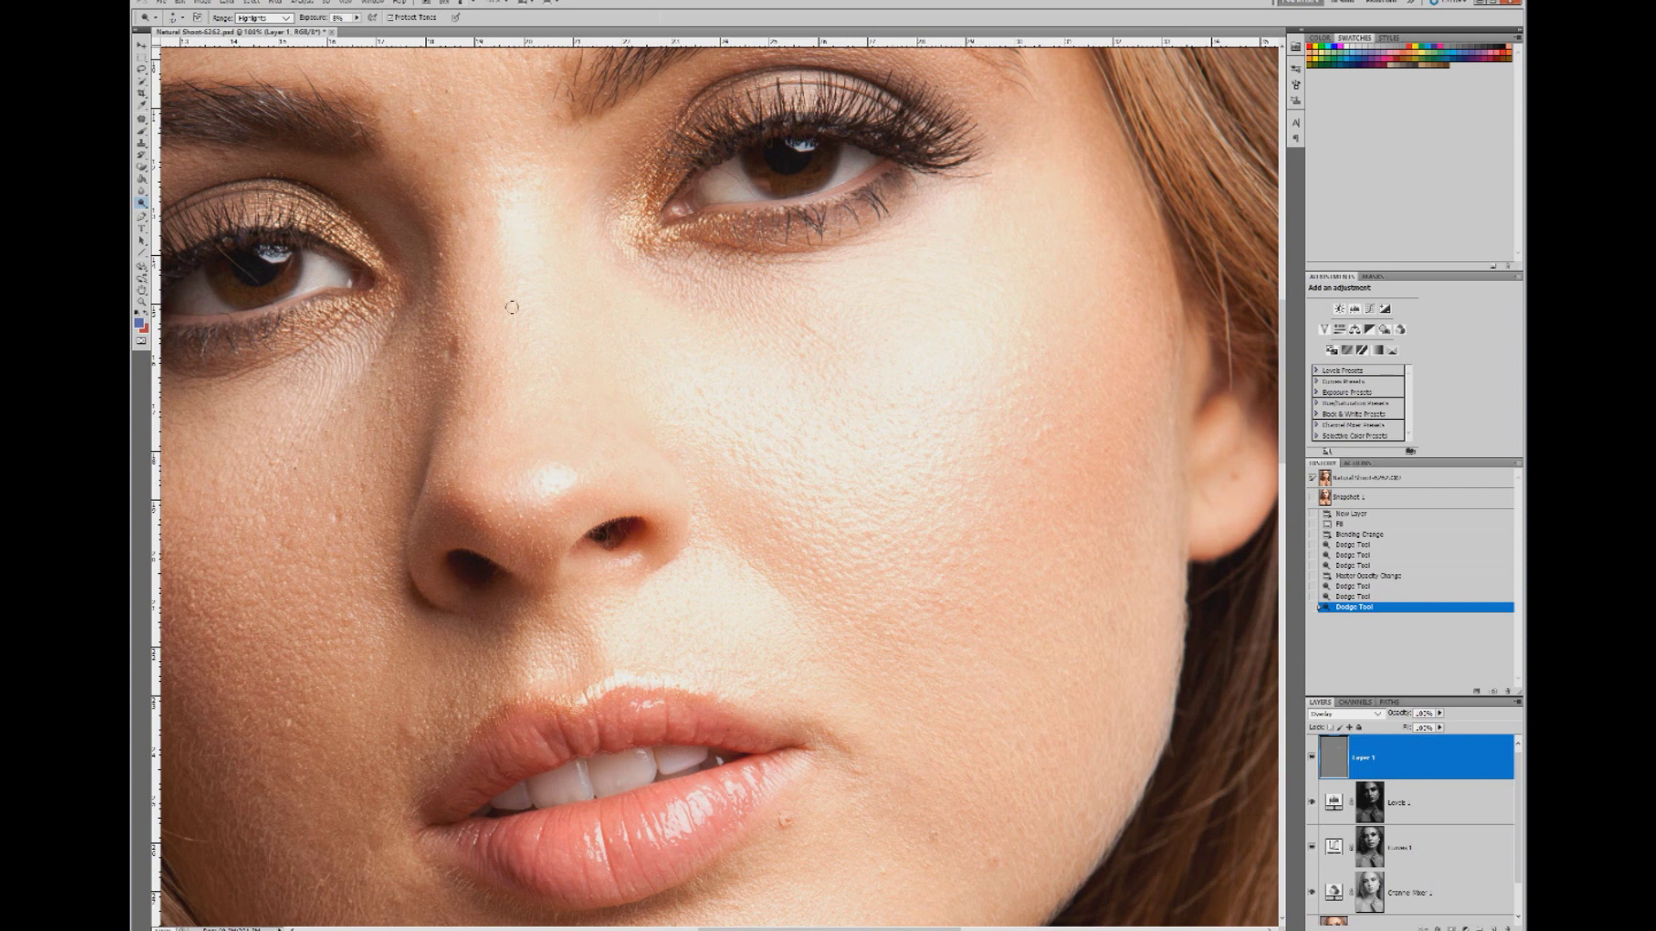
pyautogui.click(511, 277)
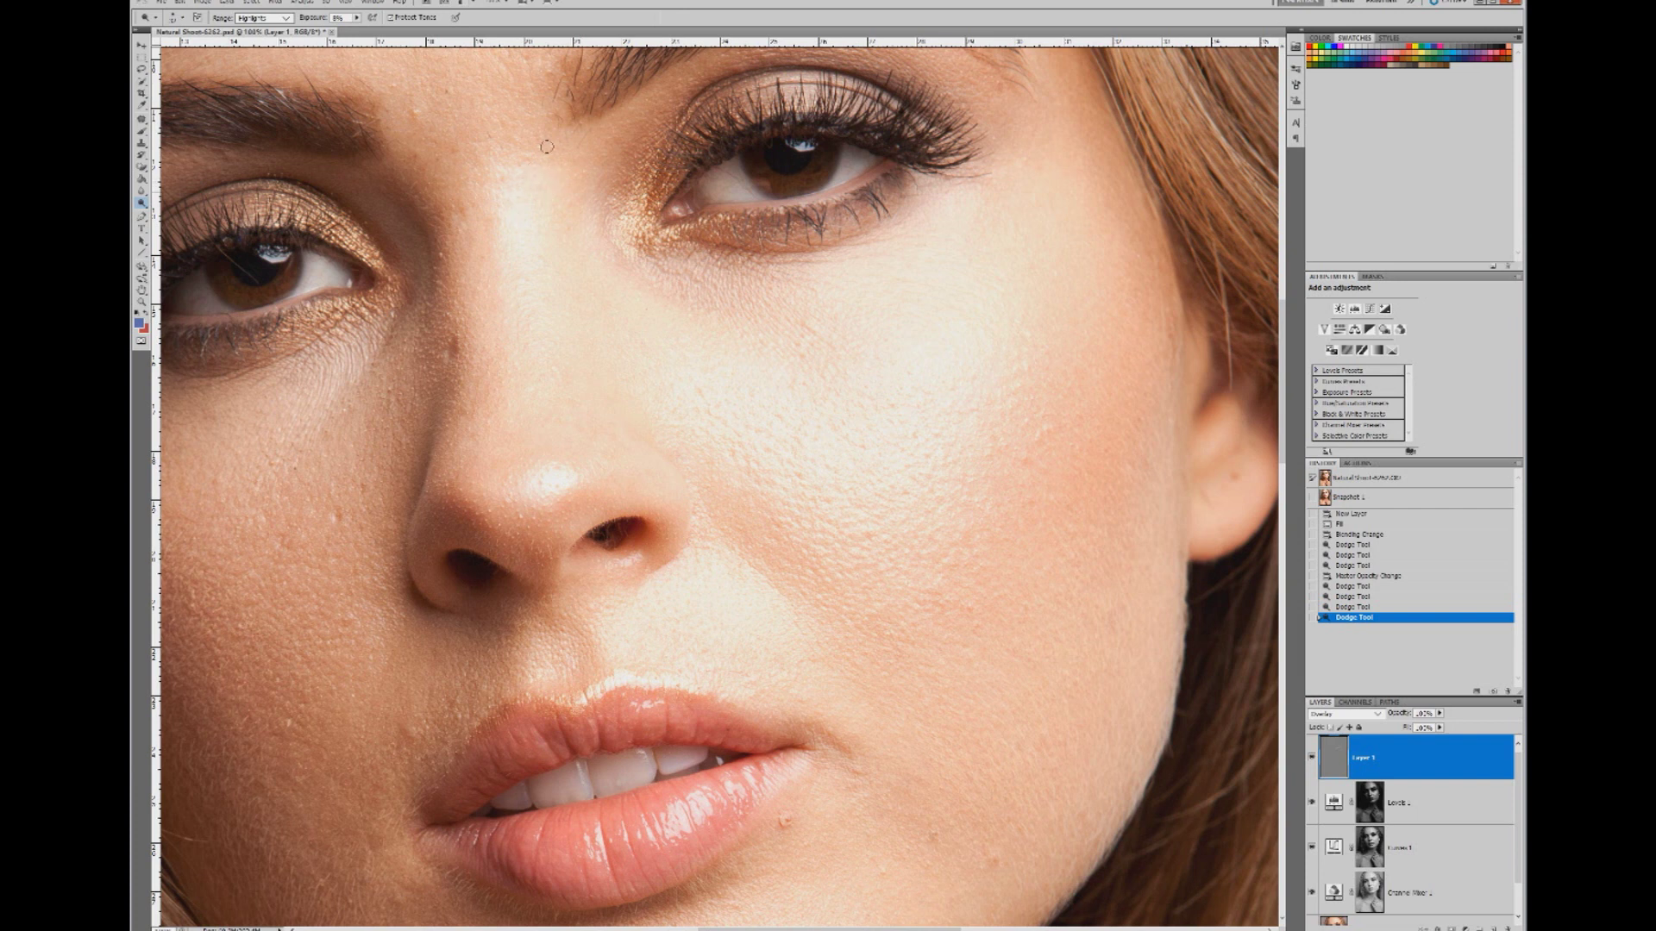
pyautogui.click(619, 205)
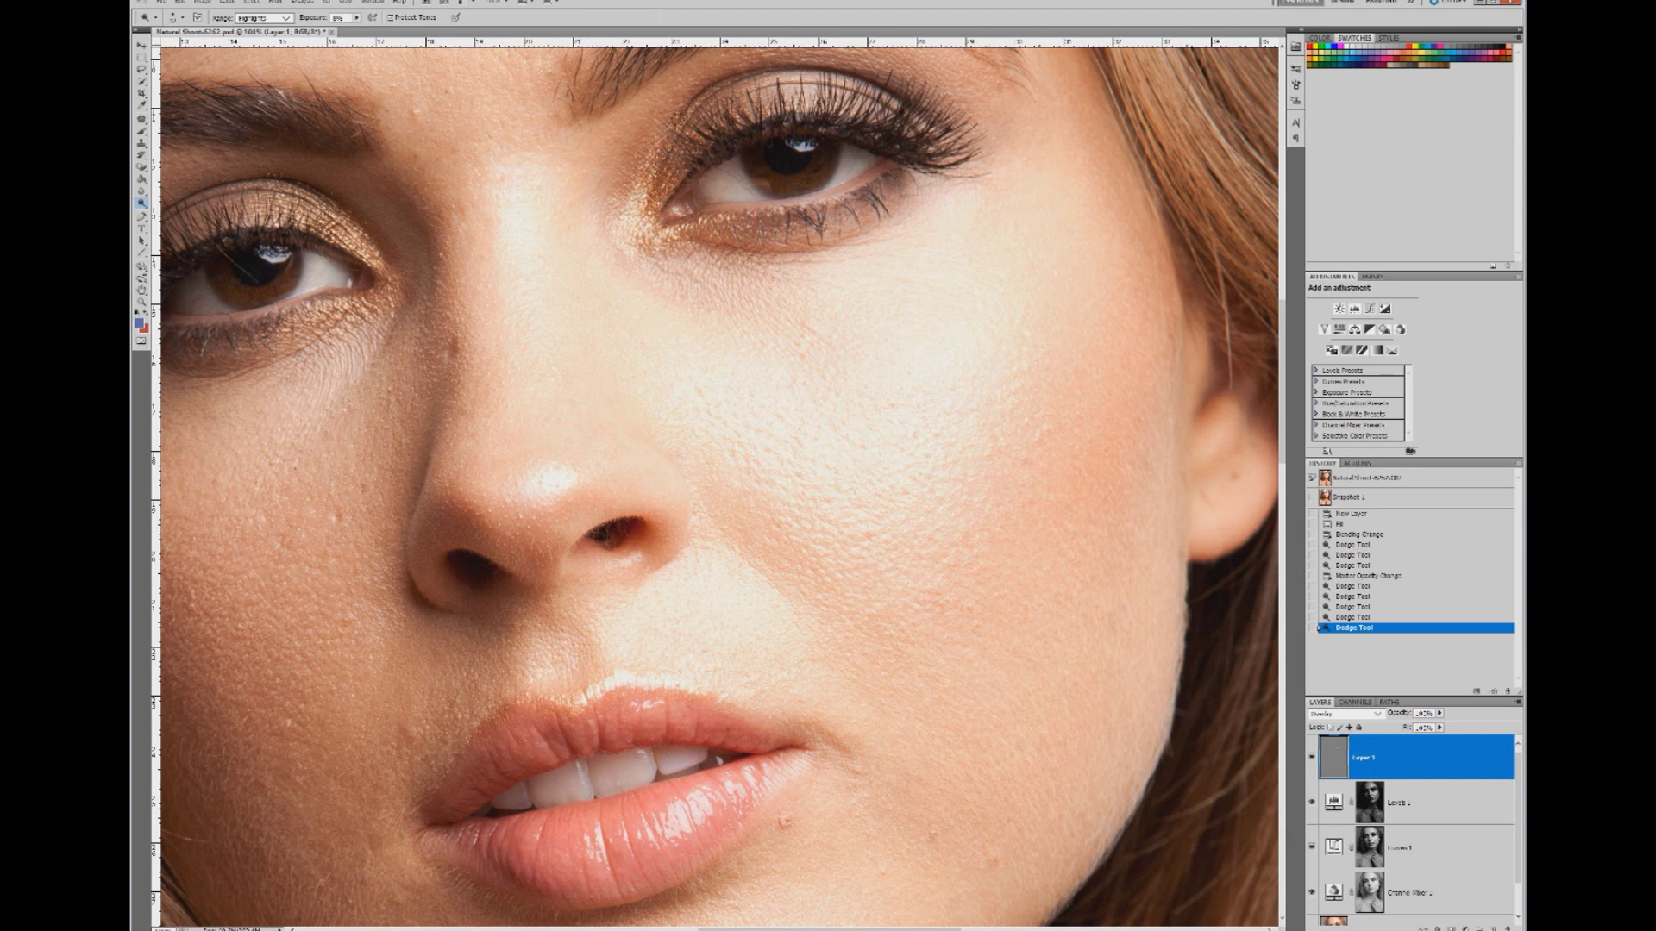
pyautogui.moveTo(649, 165); pyautogui.dragTo(776, 143)
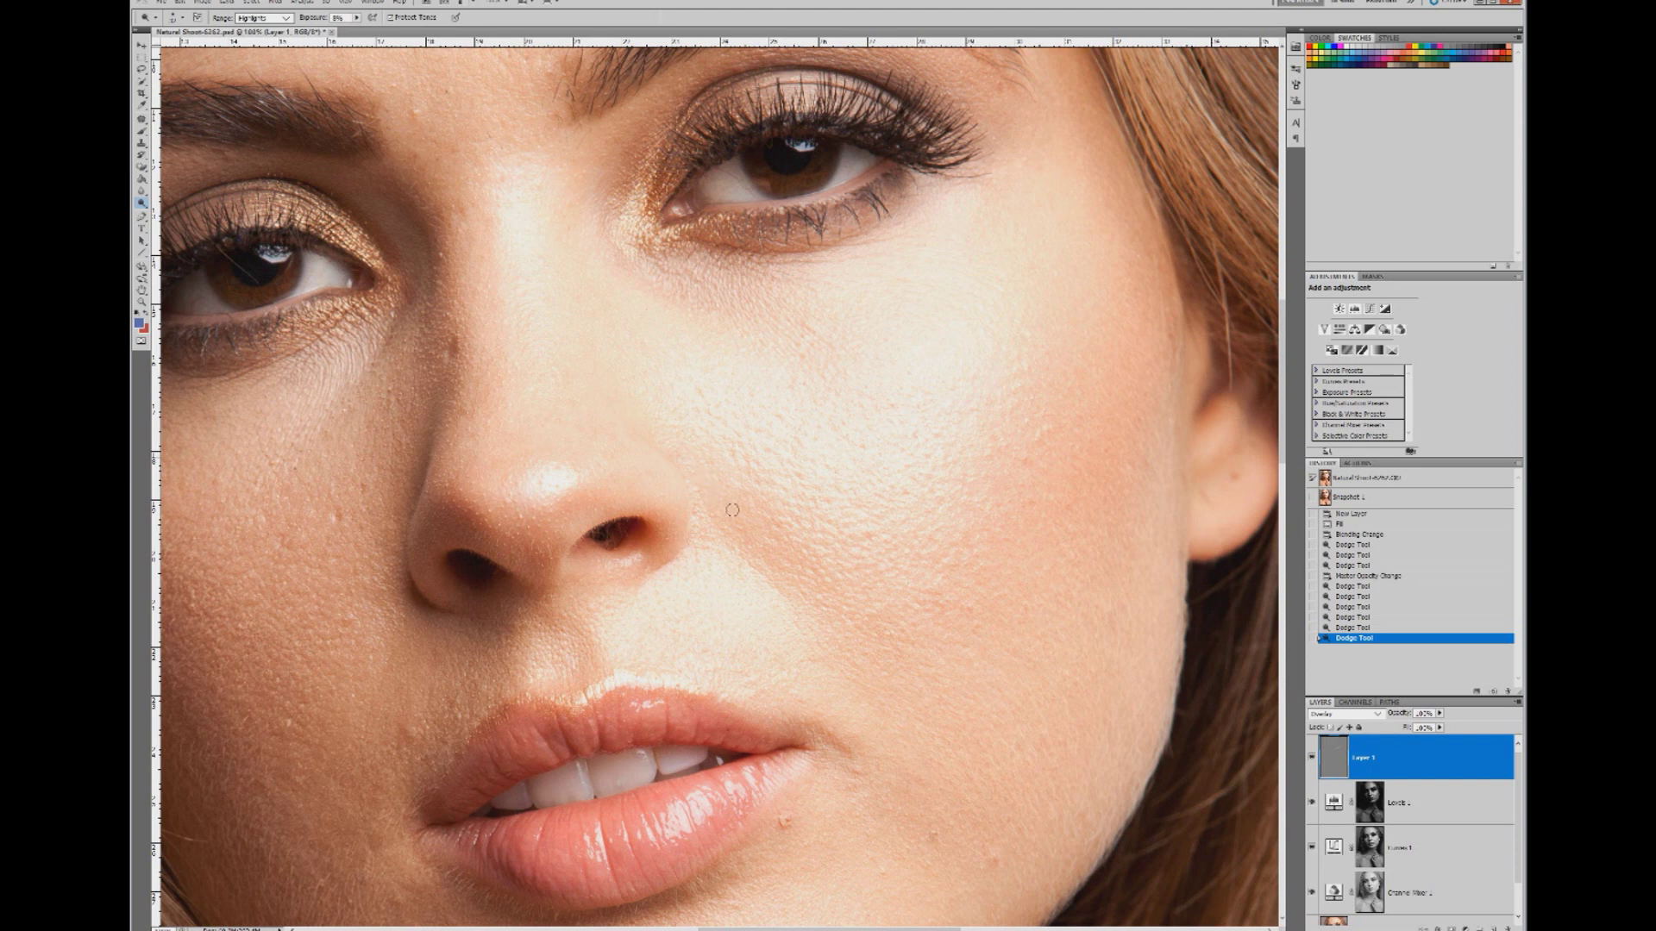
pyautogui.click(795, 519)
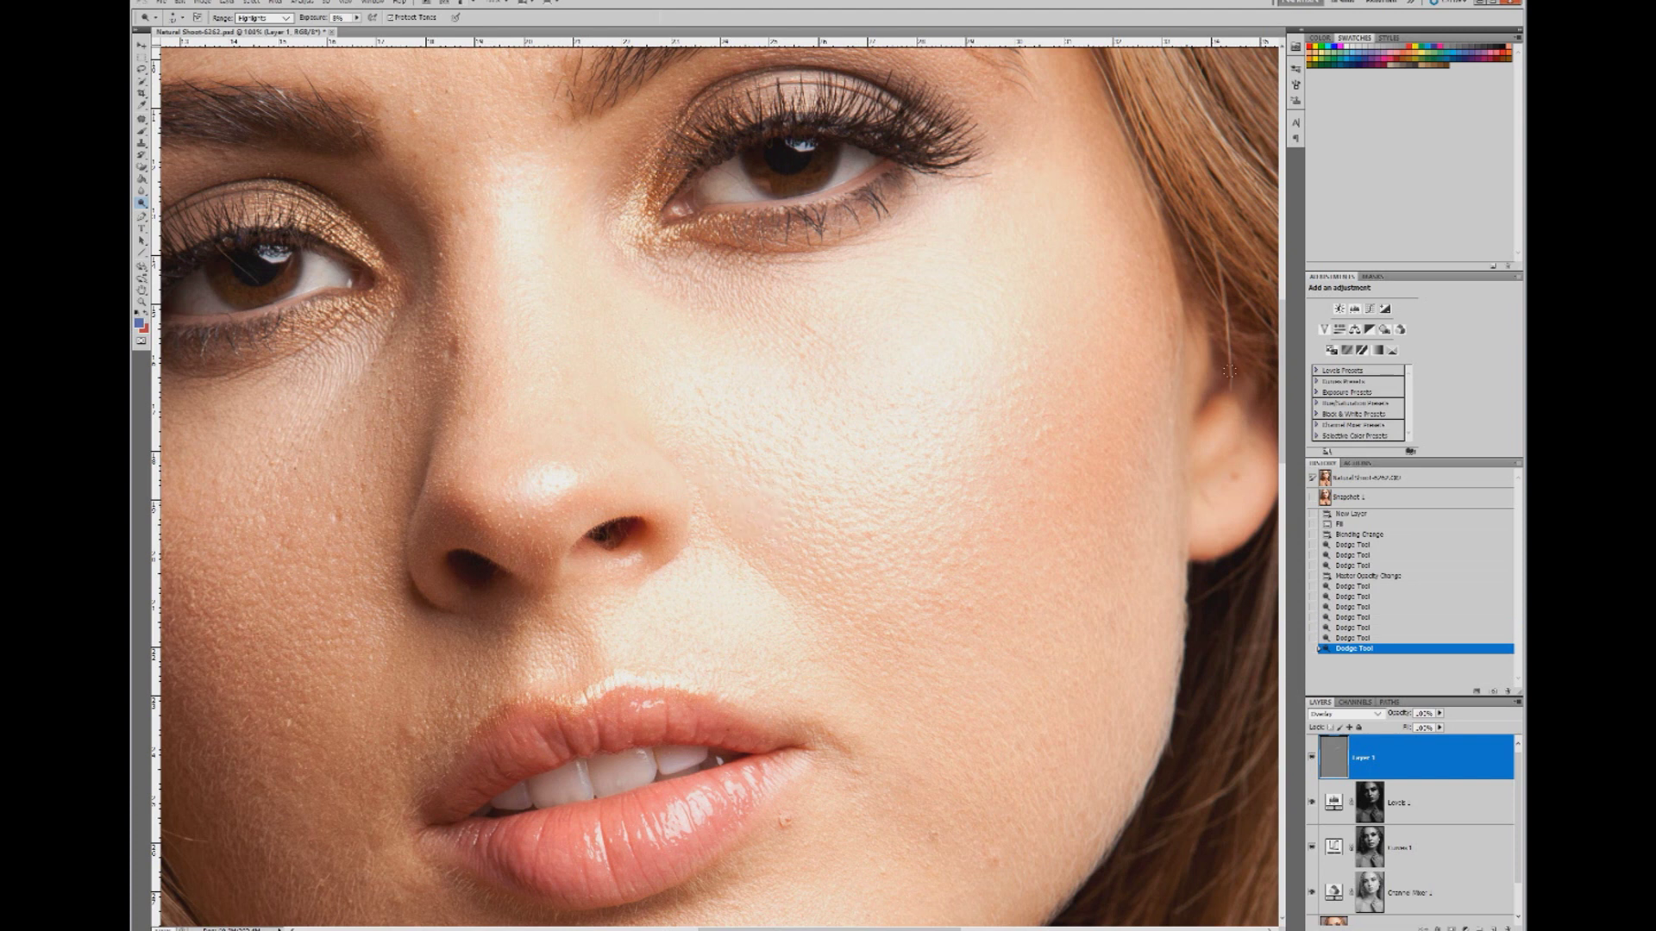
# - Dodge the brow bone beneath the eyebrow on the brightly lit side and touch up the hairline at the temple
pyautogui.scroll(4, 1281, 371)
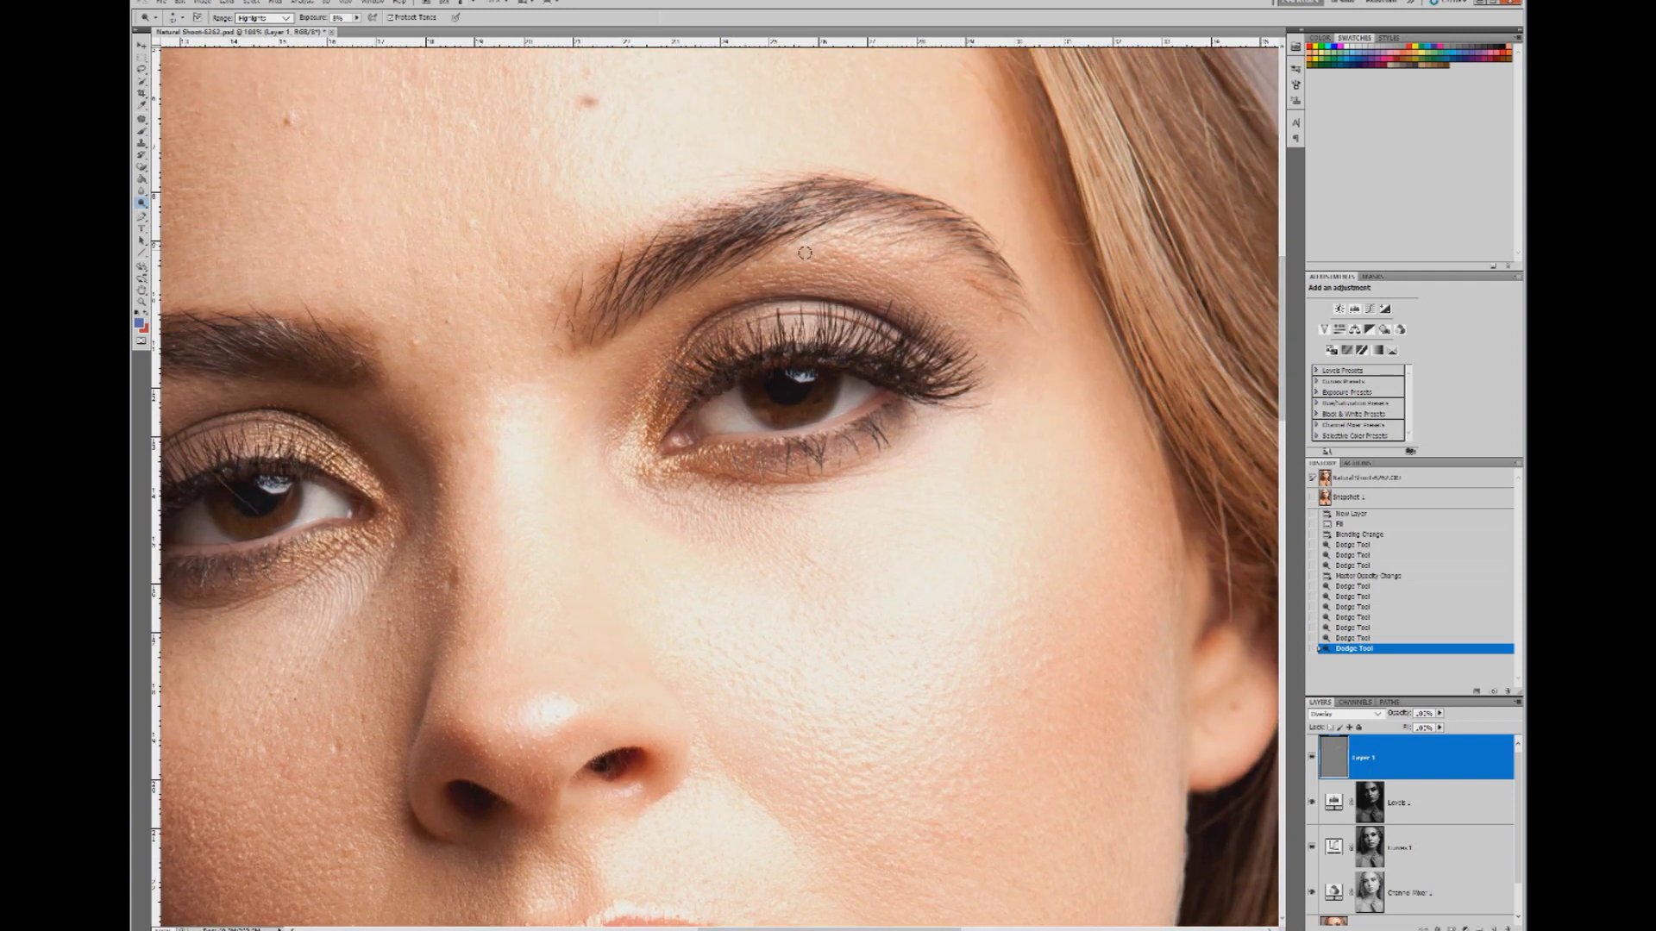
pyautogui.moveTo(822, 250)
pyautogui.mouseDown()
pyautogui.moveTo(765, 276)
pyautogui.moveTo(789, 243)
pyautogui.mouseUp()
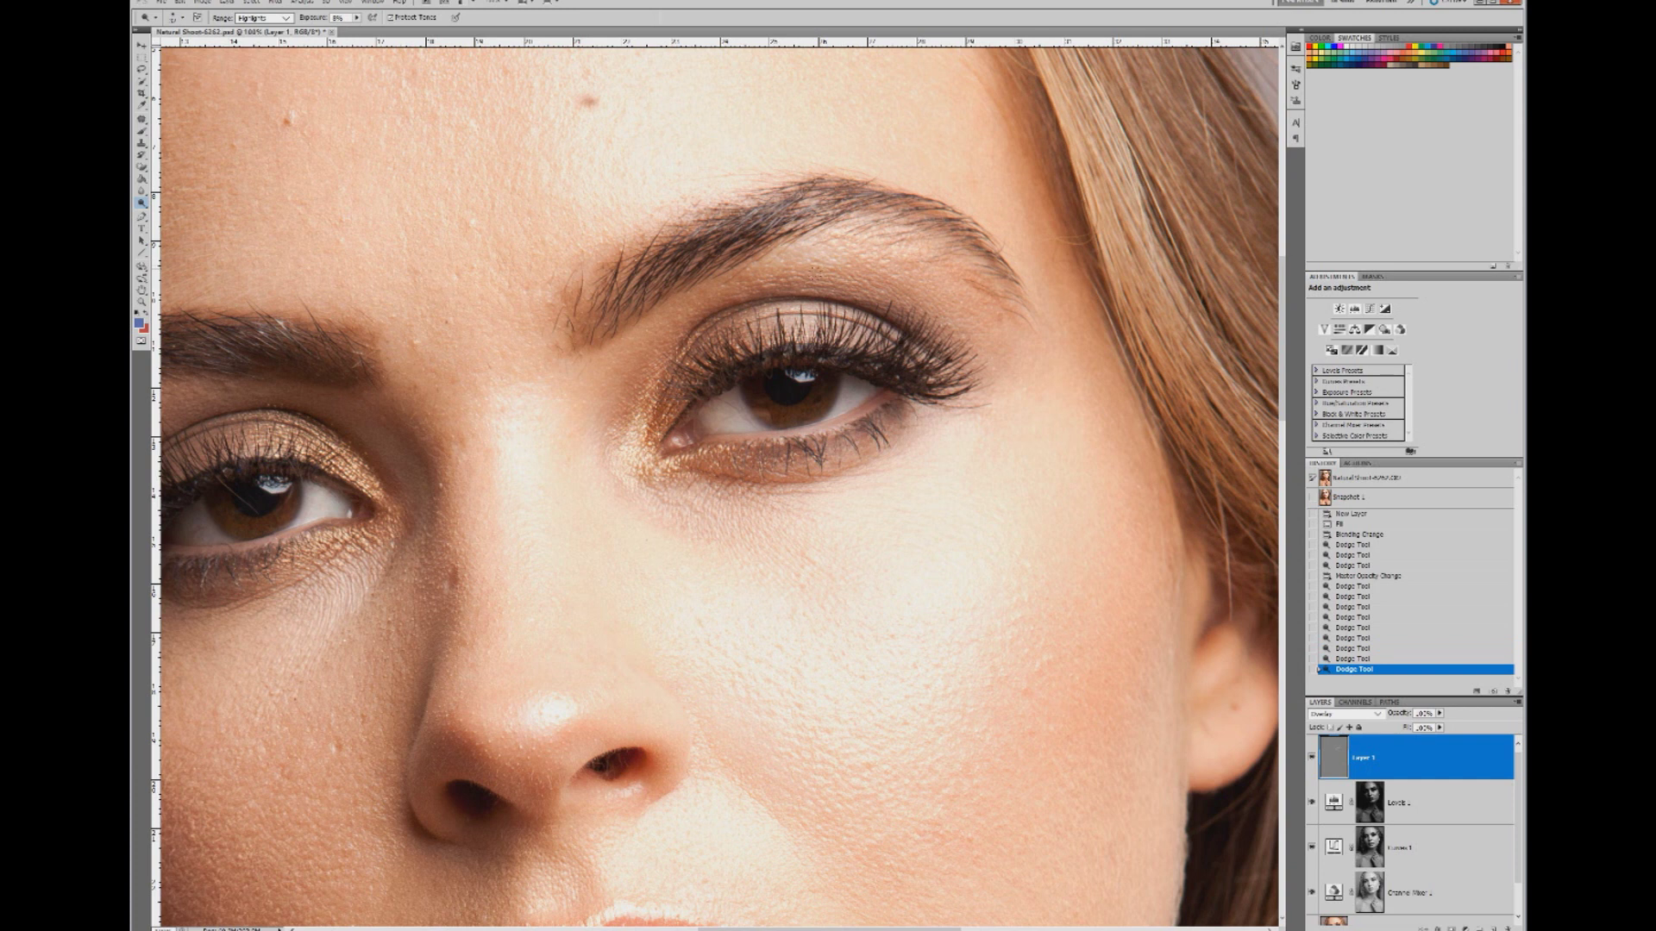
pyautogui.moveTo(835, 246)
pyautogui.mouseDown()
pyautogui.moveTo(907, 285)
pyautogui.moveTo(873, 263)
pyautogui.mouseUp()
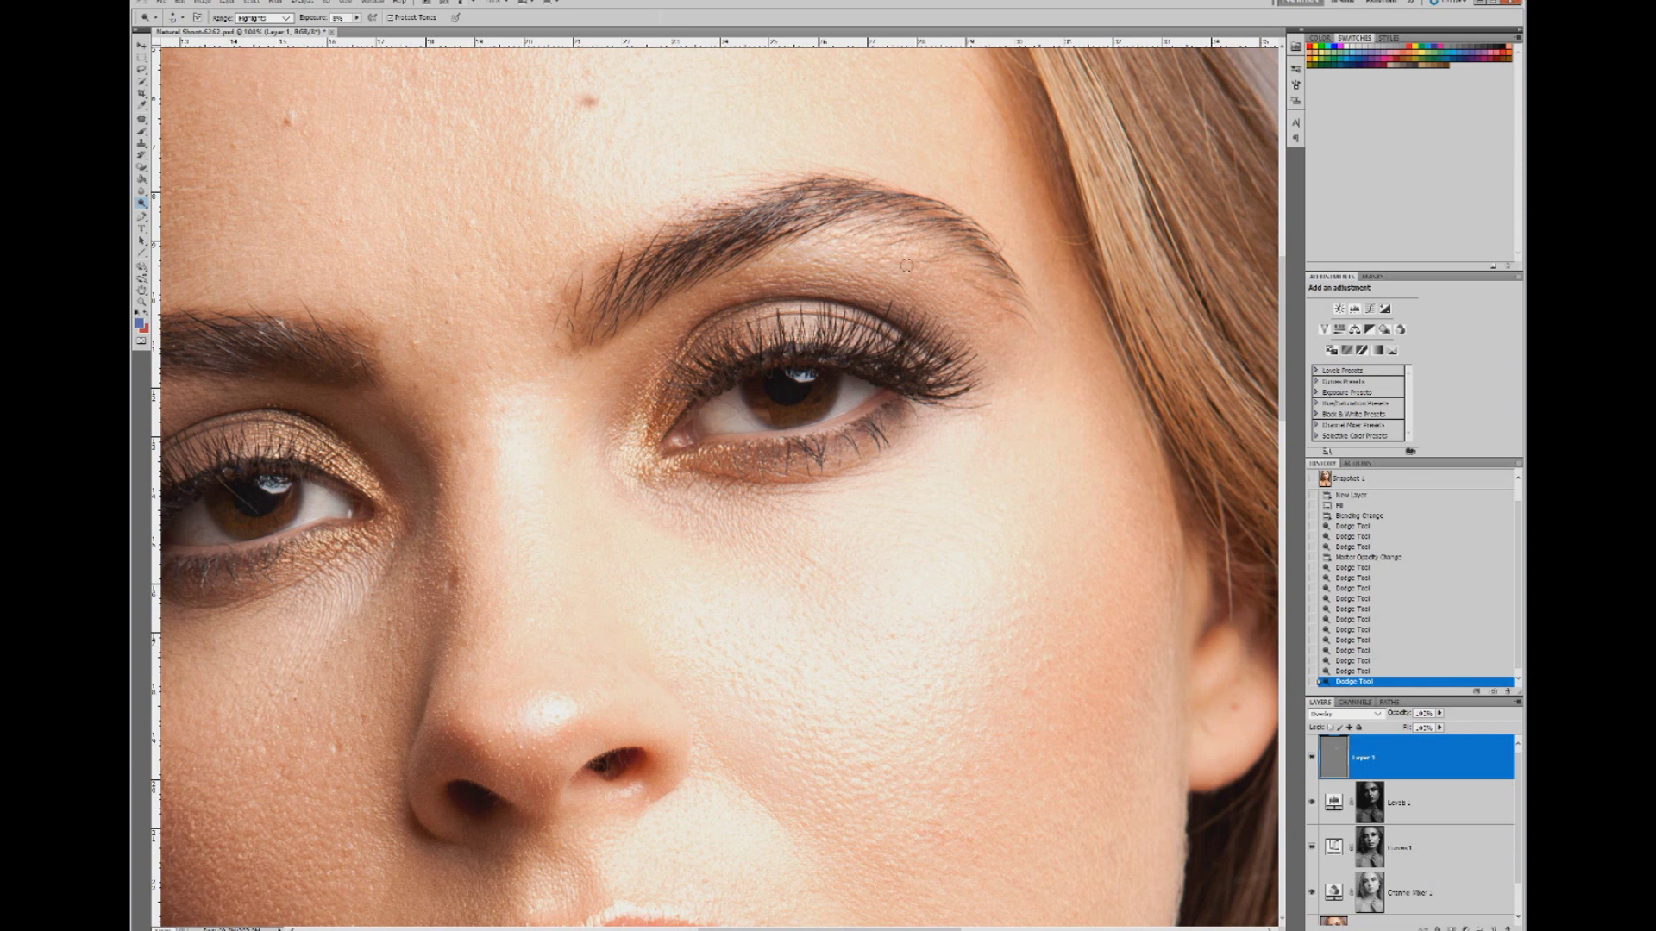
pyautogui.click(1046, 125)
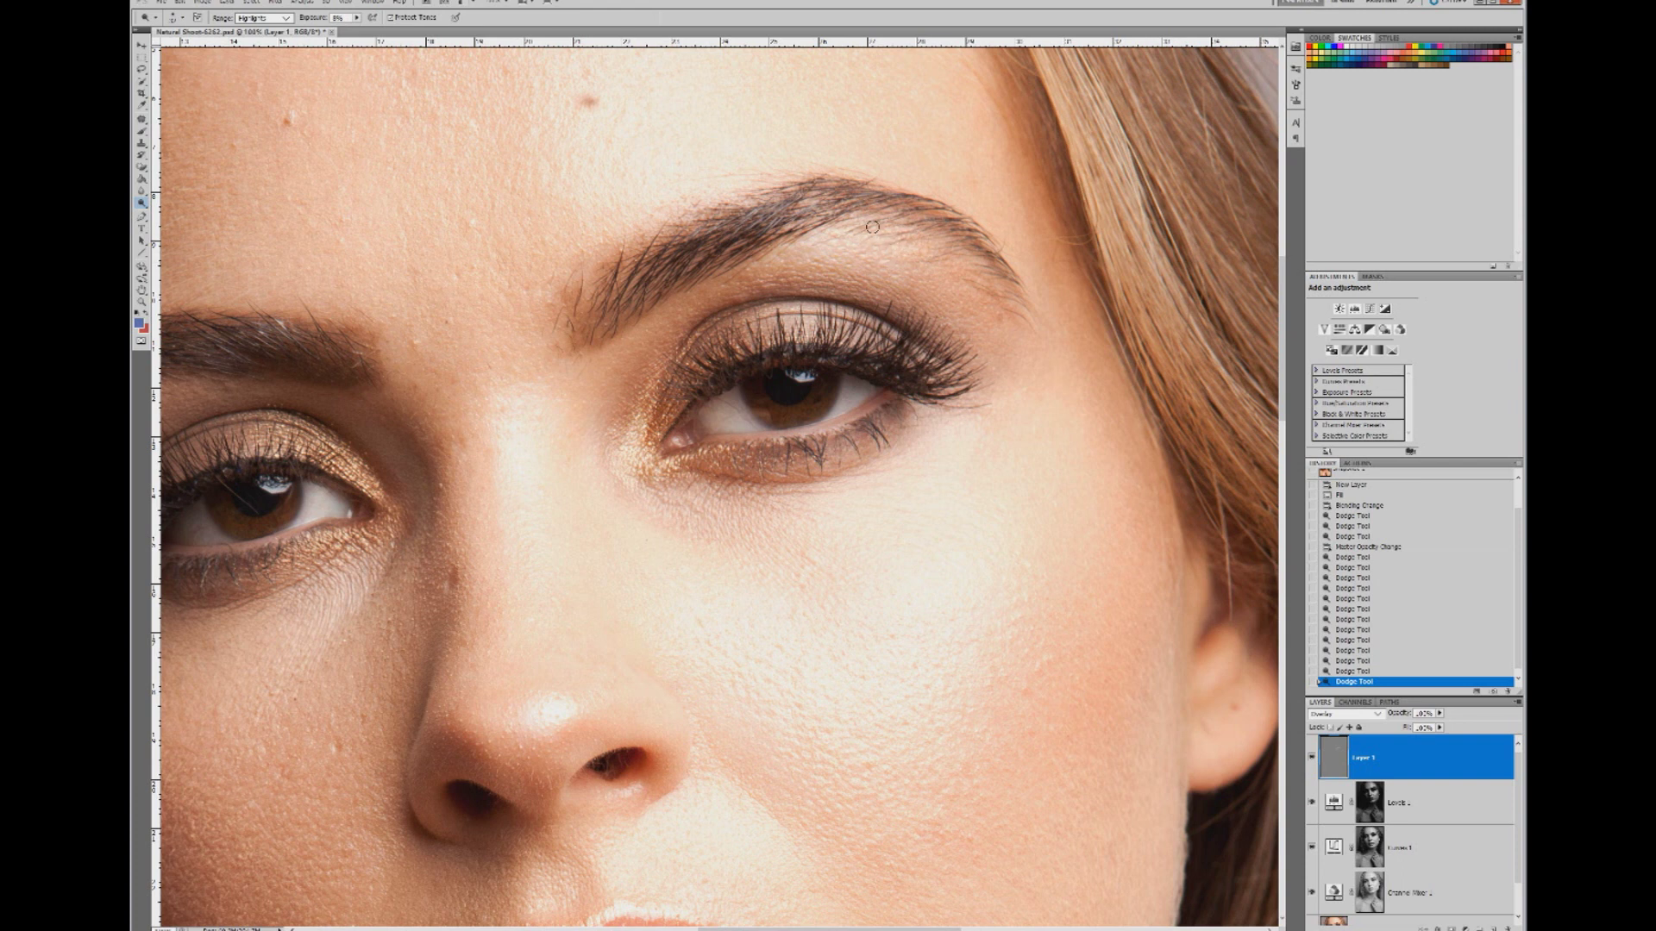
pyautogui.moveTo(872, 230); pyautogui.dragTo(933, 267)
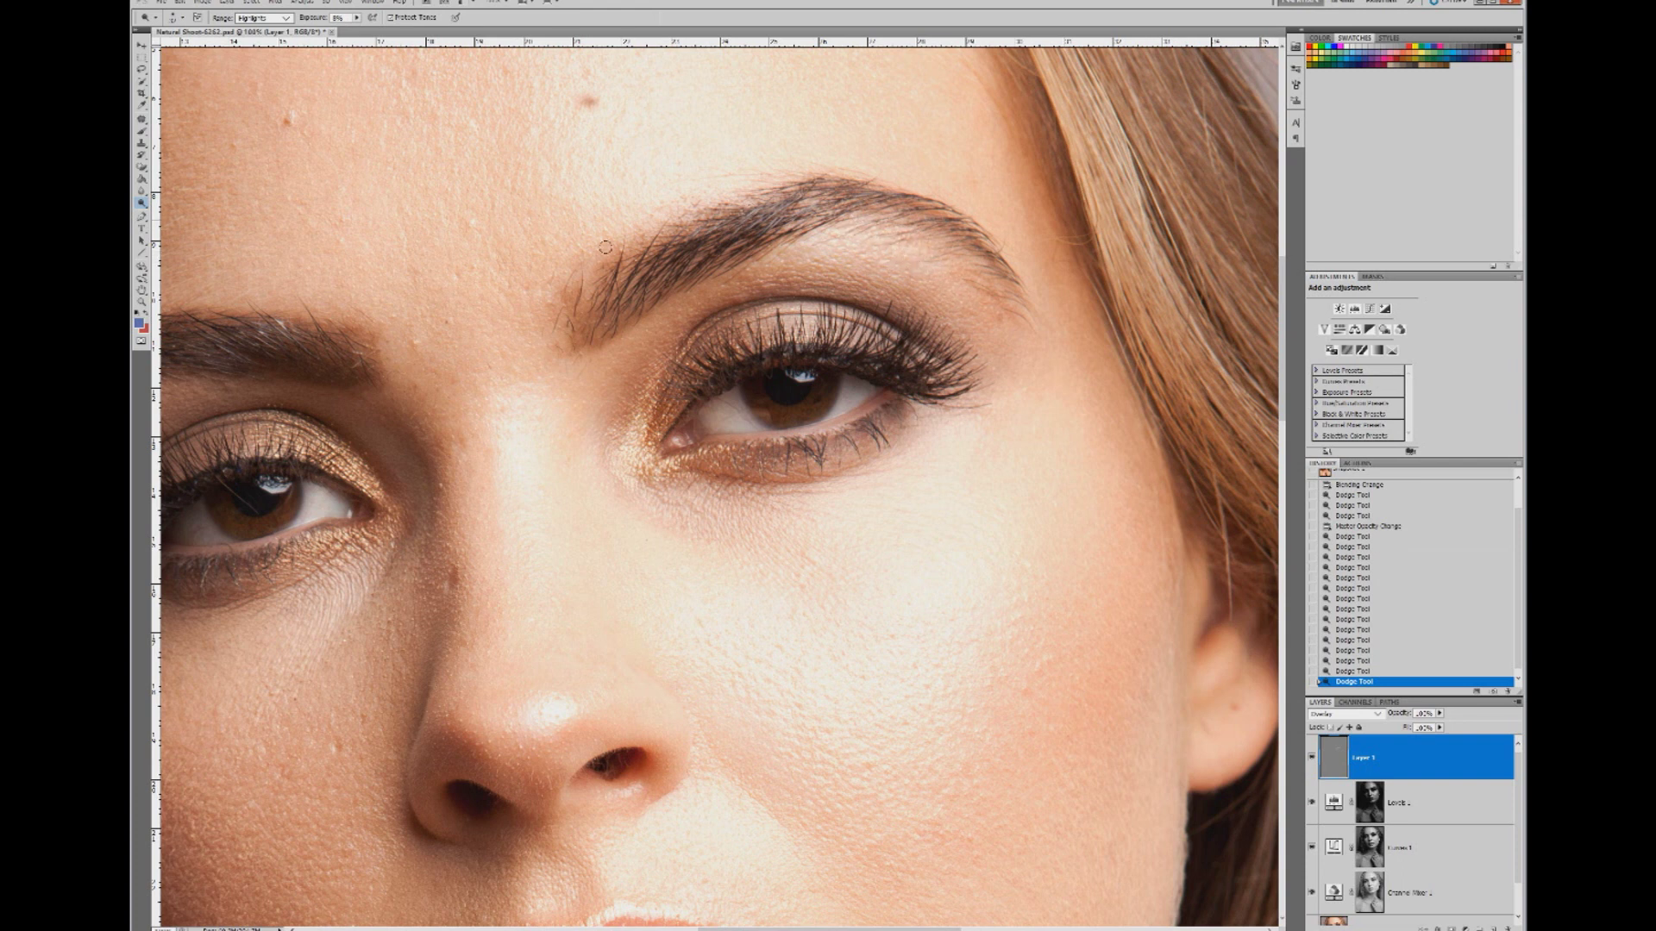
# - Fit the whole portrait on screen and store the dodged version as a new snapshot in the history
pyautogui.click(141, 302)
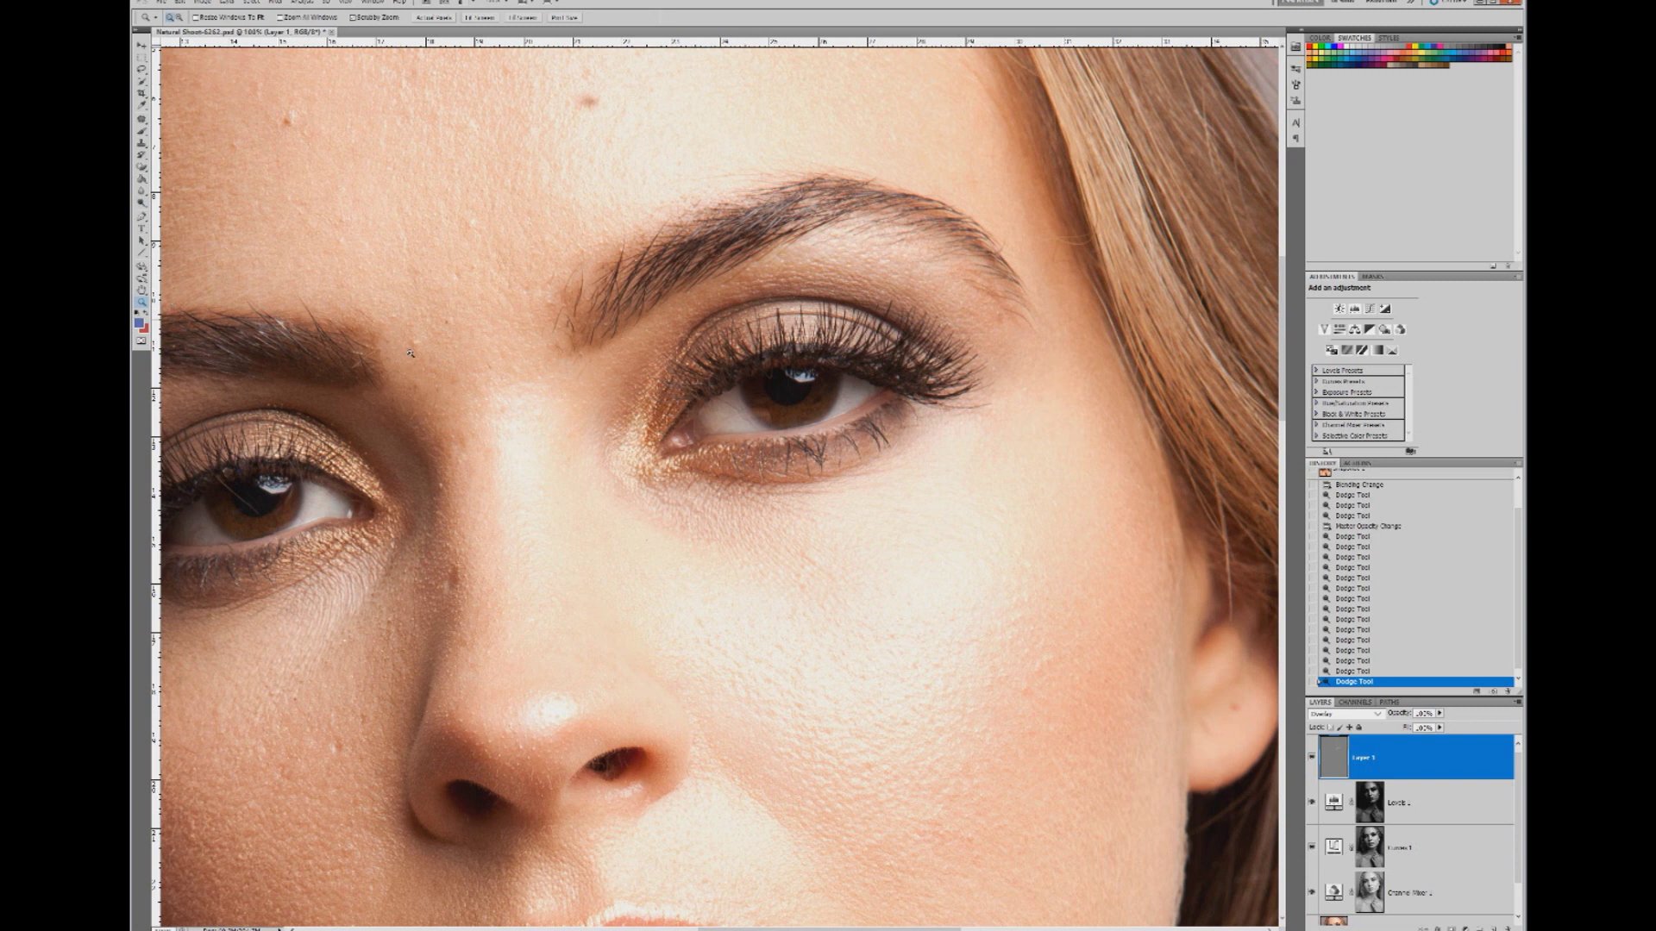
pyautogui.rightClick(485, 354)
pyautogui.click(560, 443)
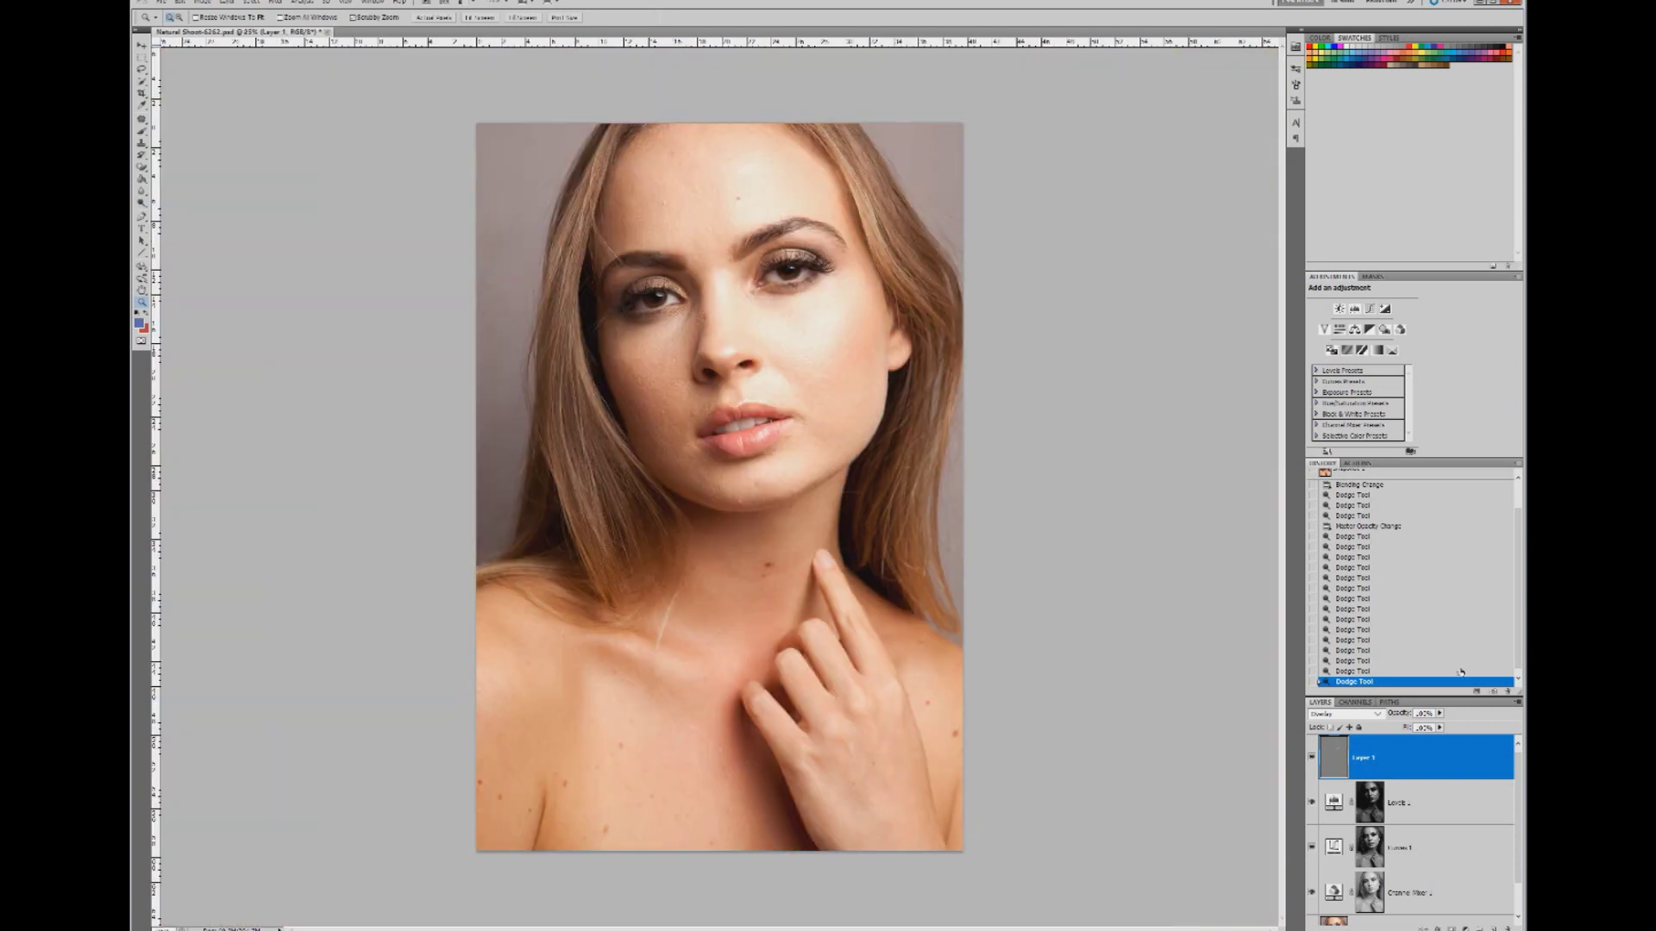
pyautogui.scroll(3, 1501, 687)
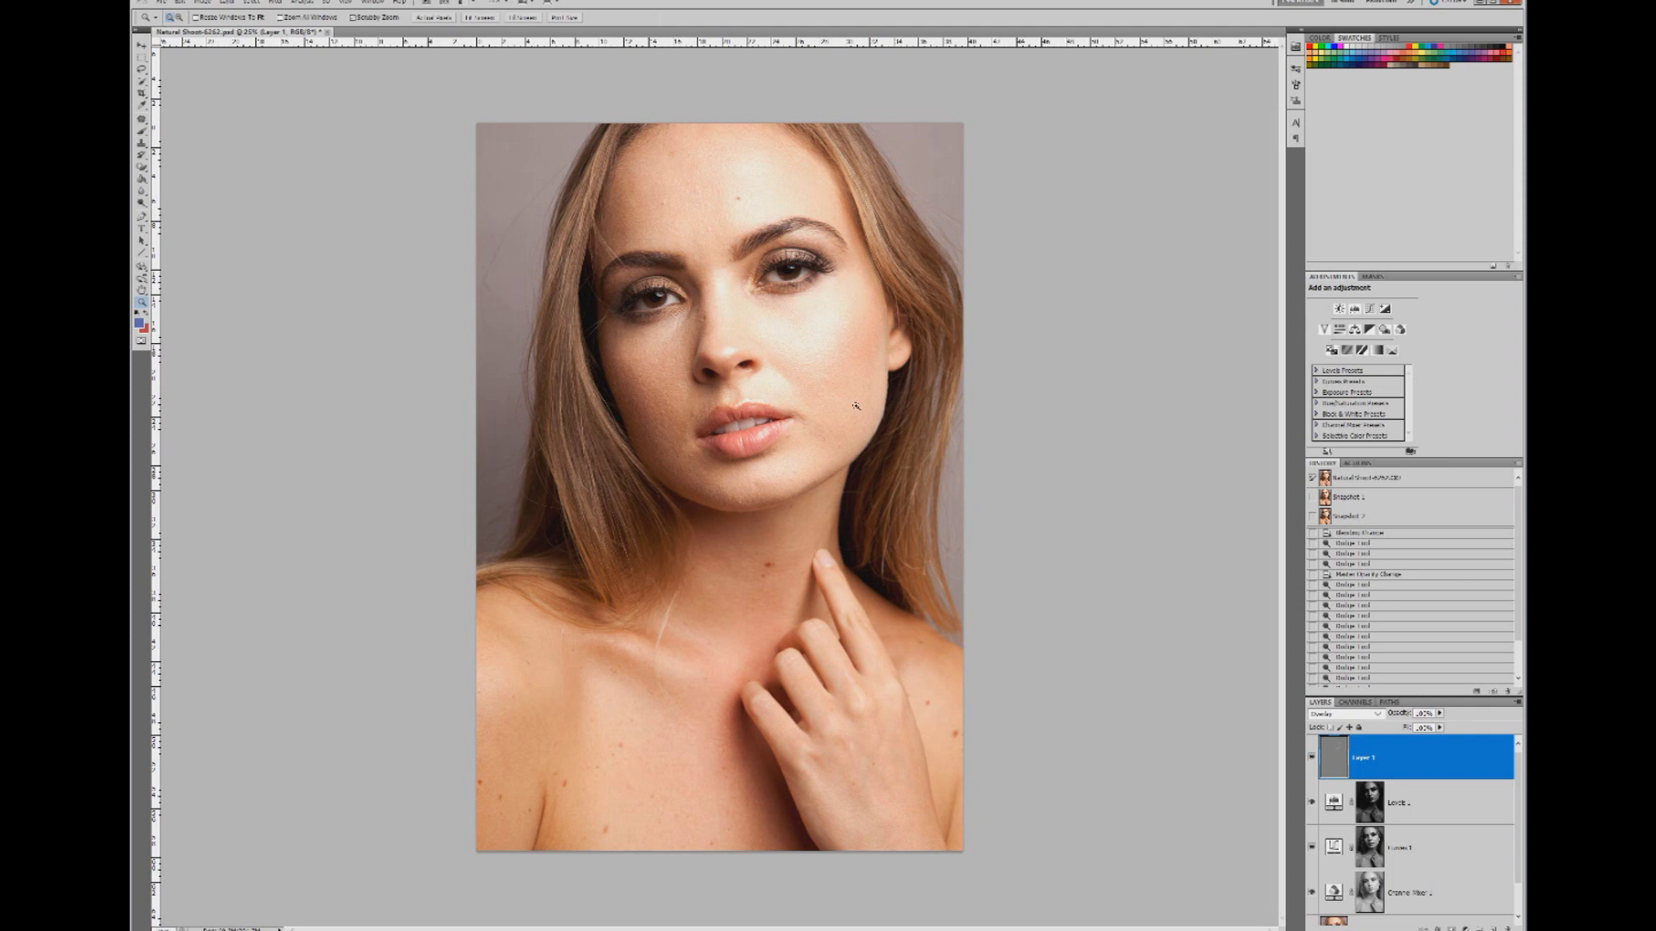
# - Compare the originally opened portrait with the newest snapshot twice at full-image view
pyautogui.click(1355, 480)
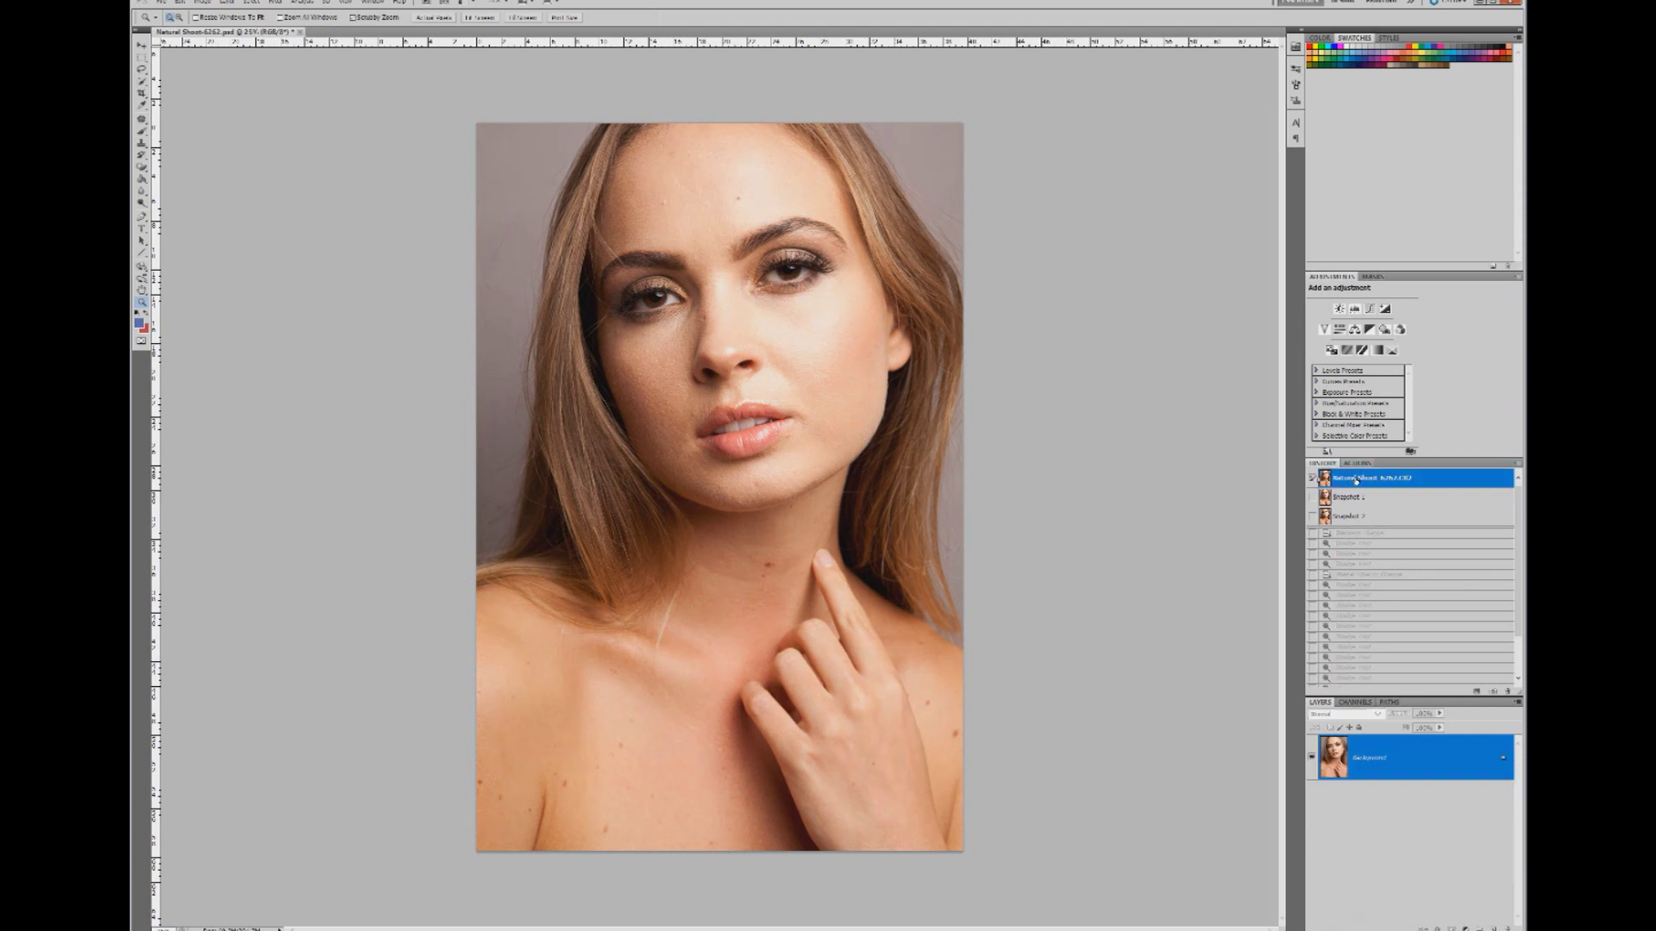
pyautogui.click(1355, 516)
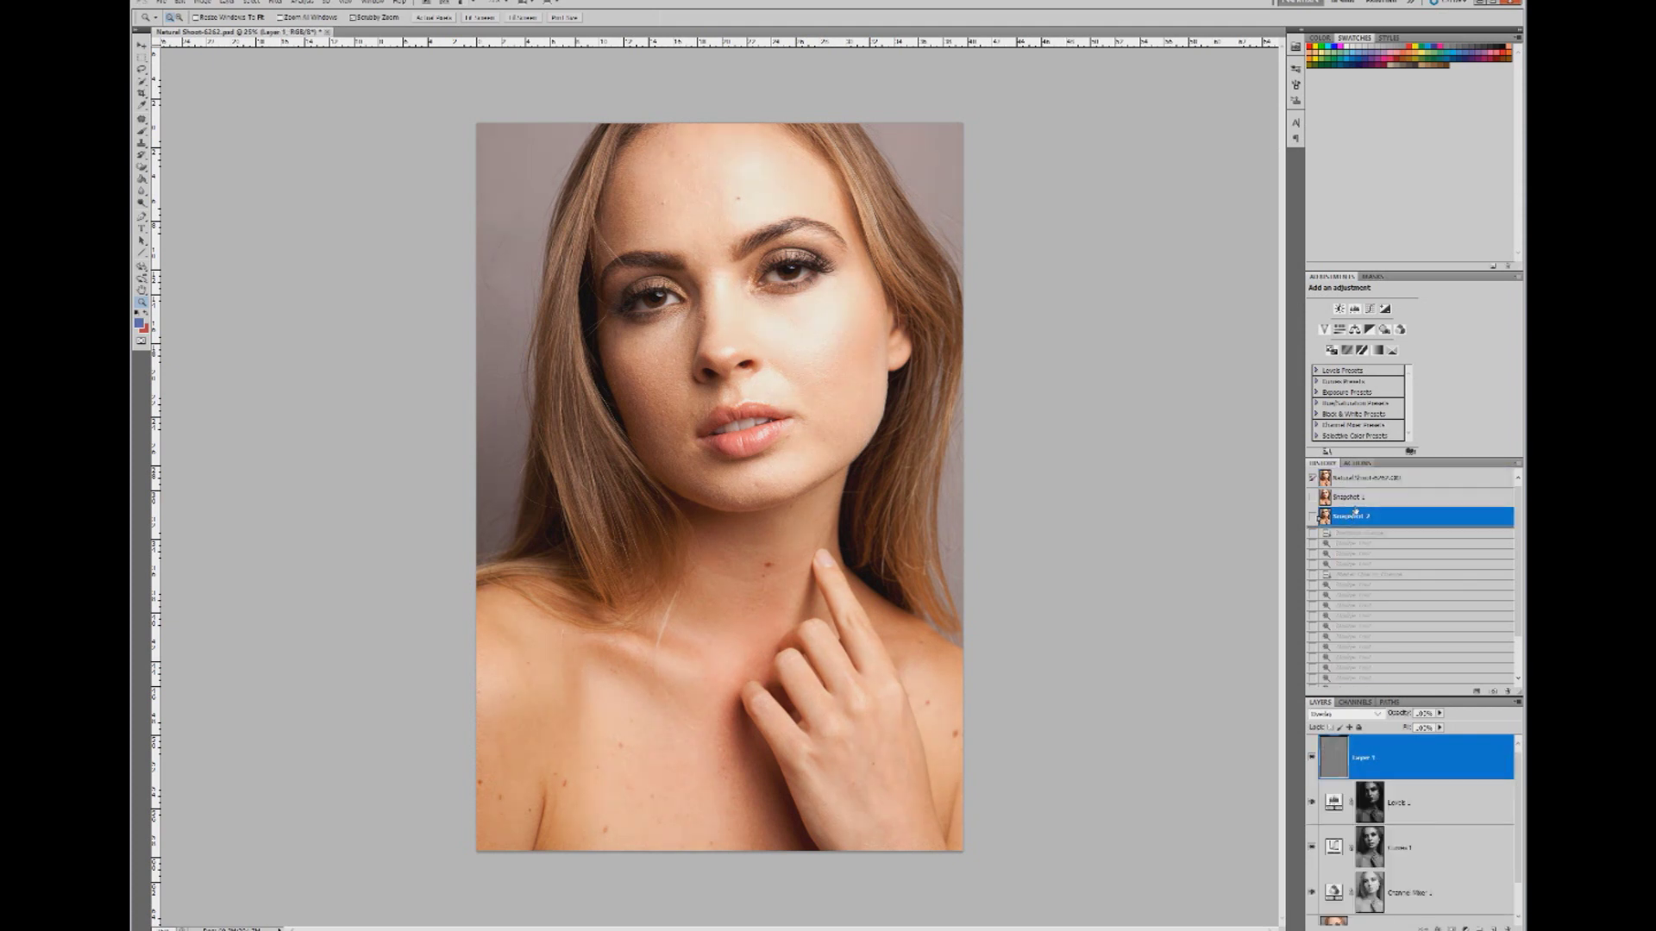
pyautogui.click(1355, 480)
pyautogui.click(1356, 515)
# - Compare the face close up between the original image and the newest snapshot, ending on the snapshot at 50% zoom
pyautogui.hotkey('ctrl', '+')
pyautogui.click(773, 252)
pyautogui.click(773, 252)
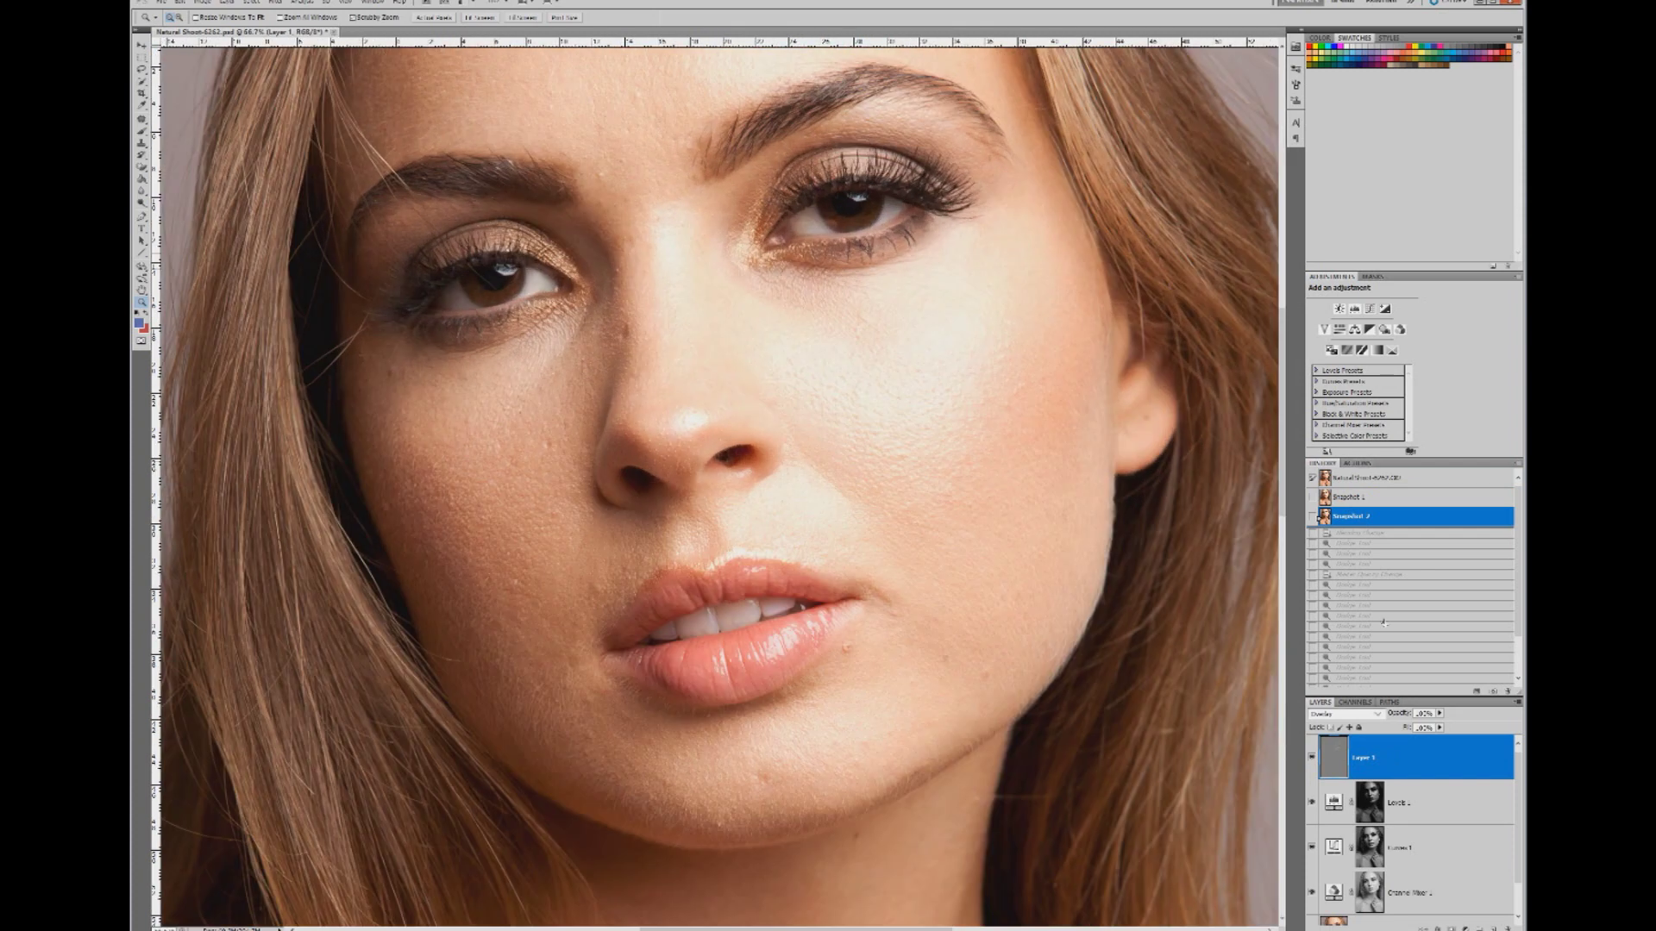
pyautogui.click(1457, 479)
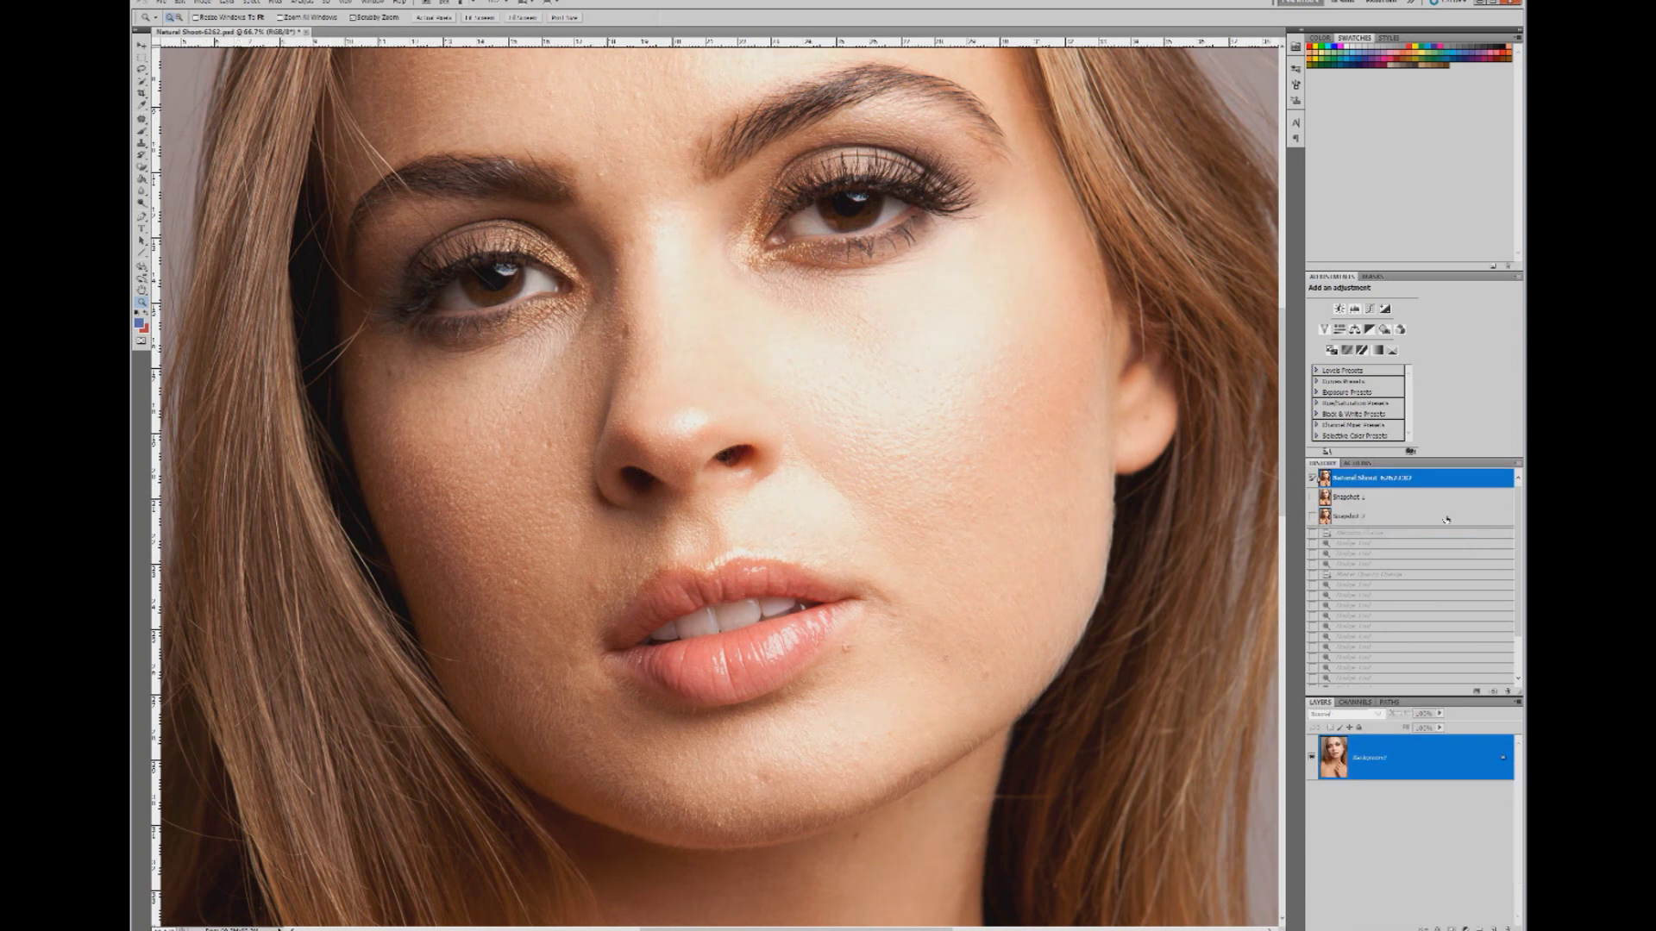
pyautogui.click(1445, 515)
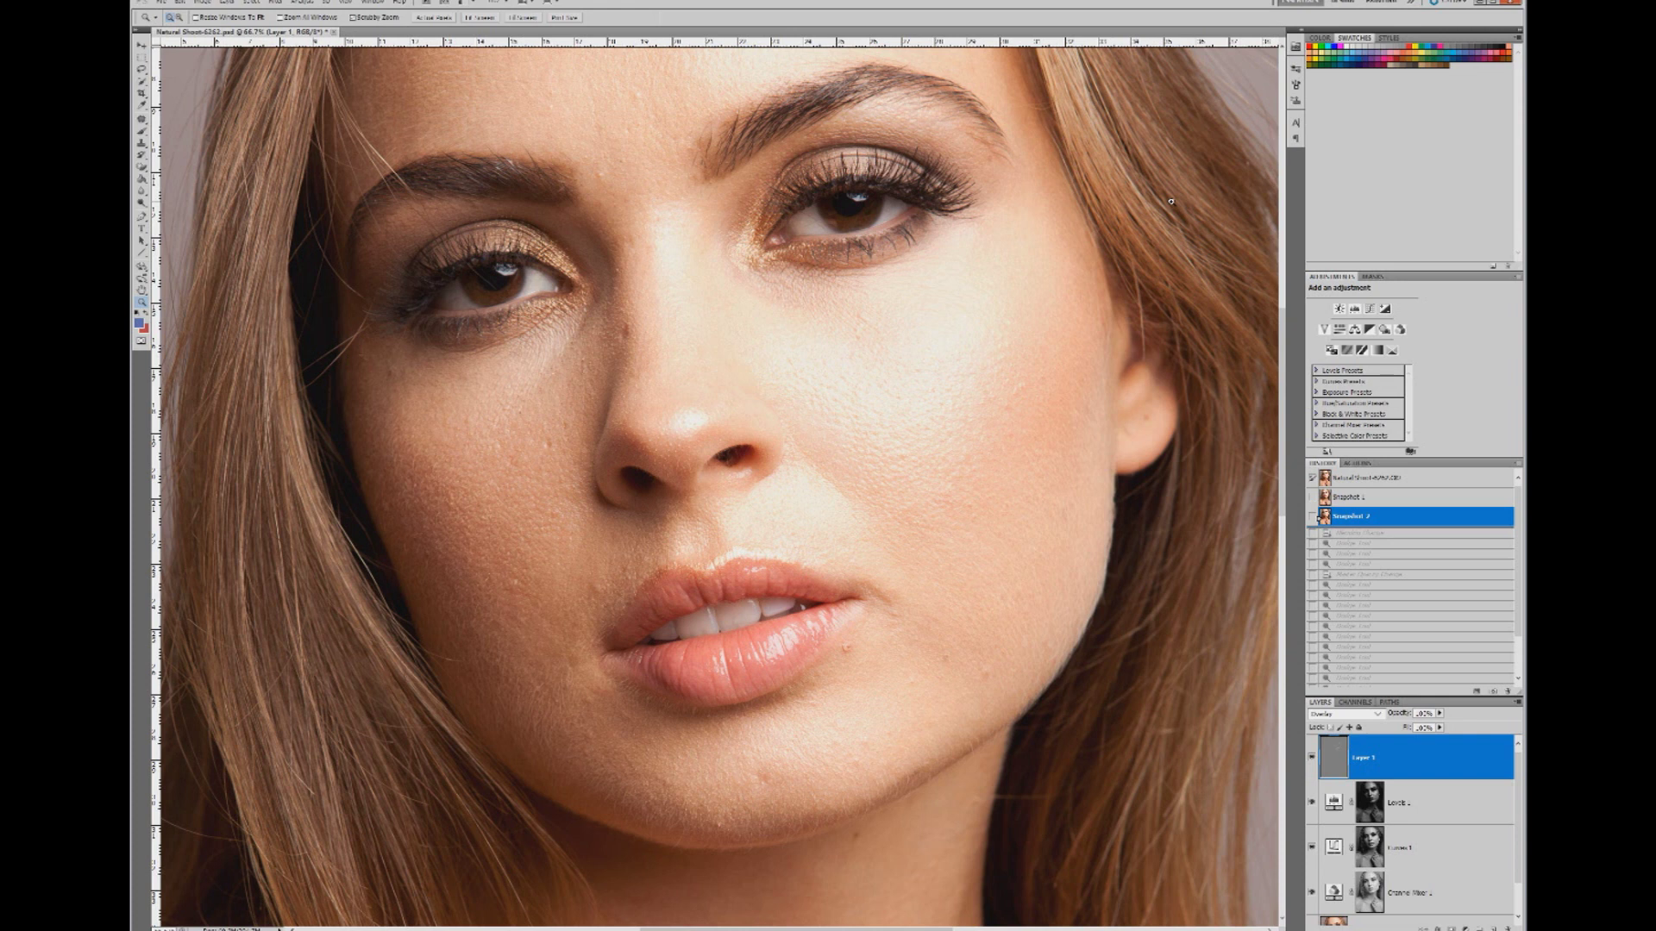
pyautogui.rightClick(1068, 374)
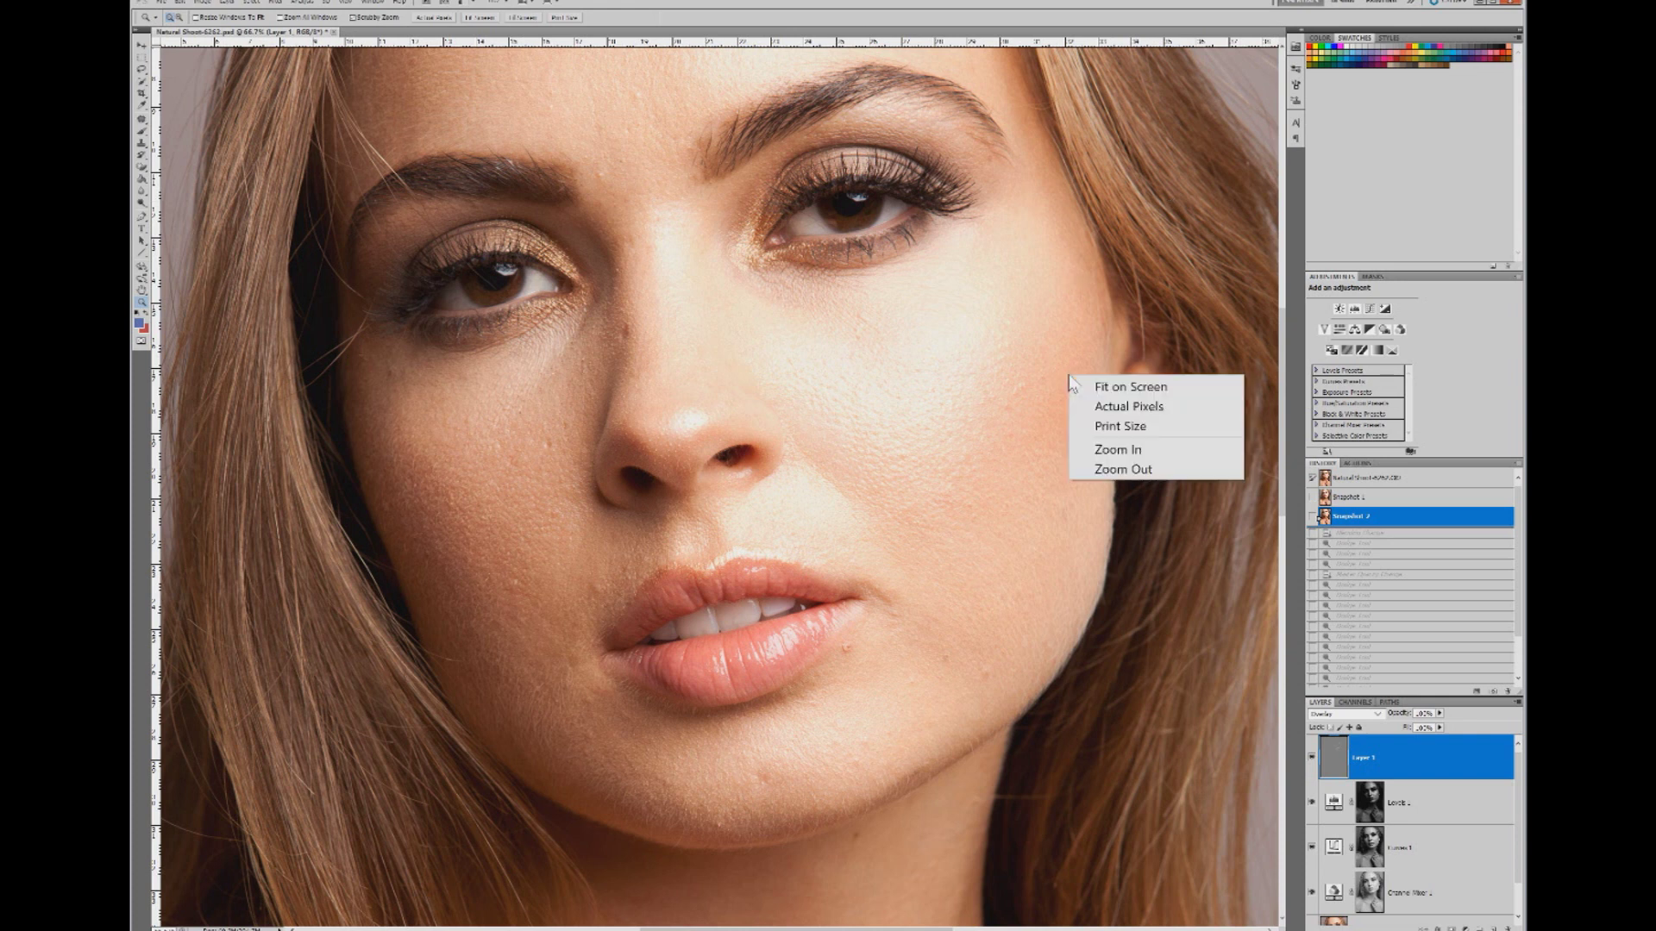
pyautogui.click(1112, 466)
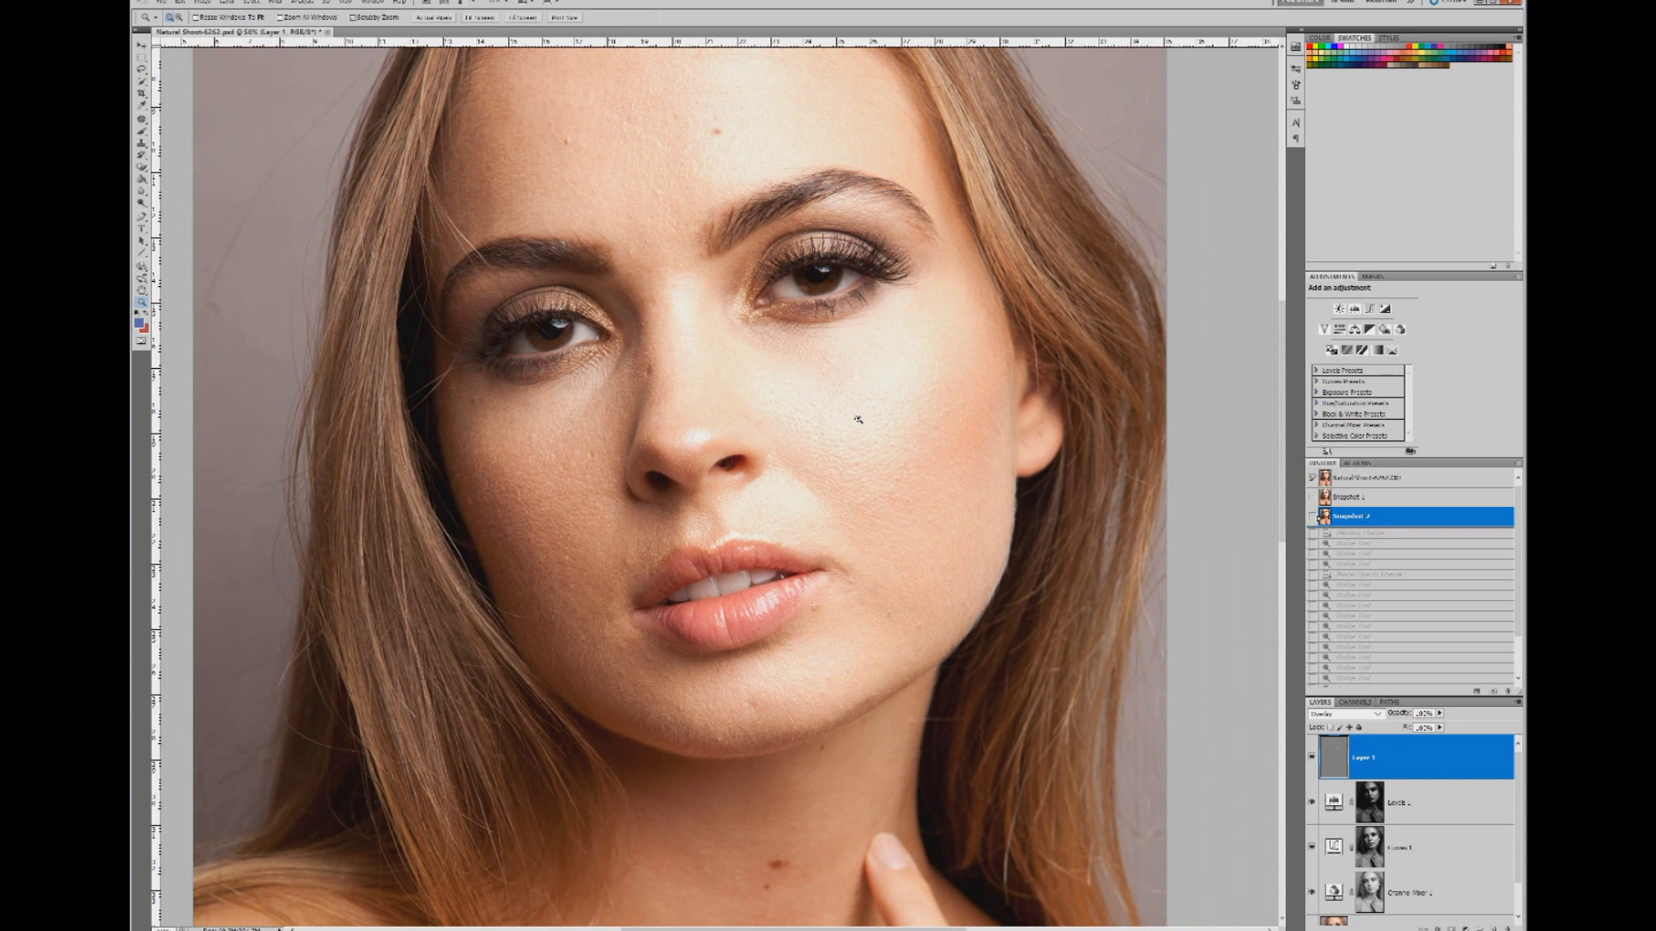